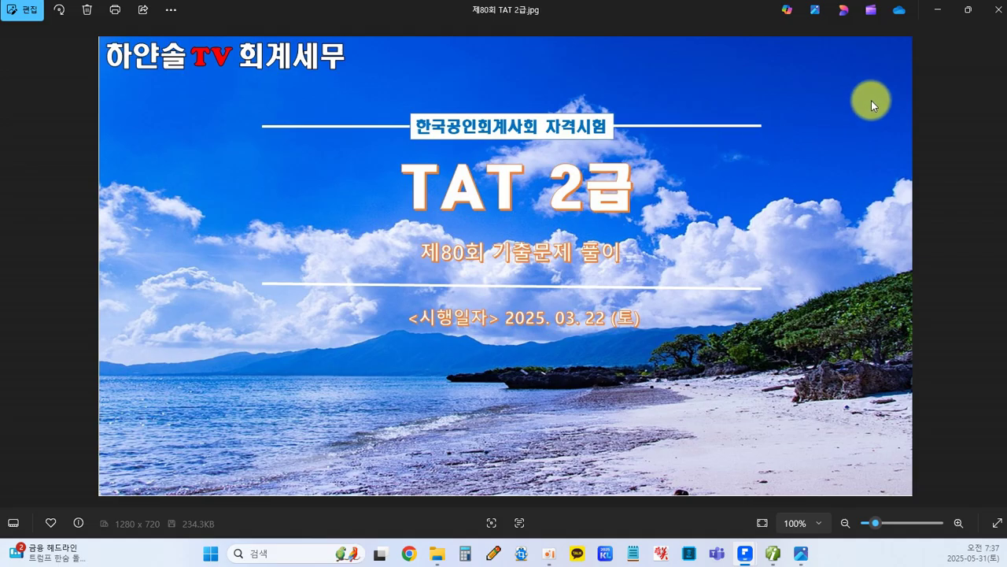
Close the title image and locate the TAT2 program file in the 제80회 TAT 2급_KQ3 folder.
{"action": "left_click", "coordinate": [997, 12]}
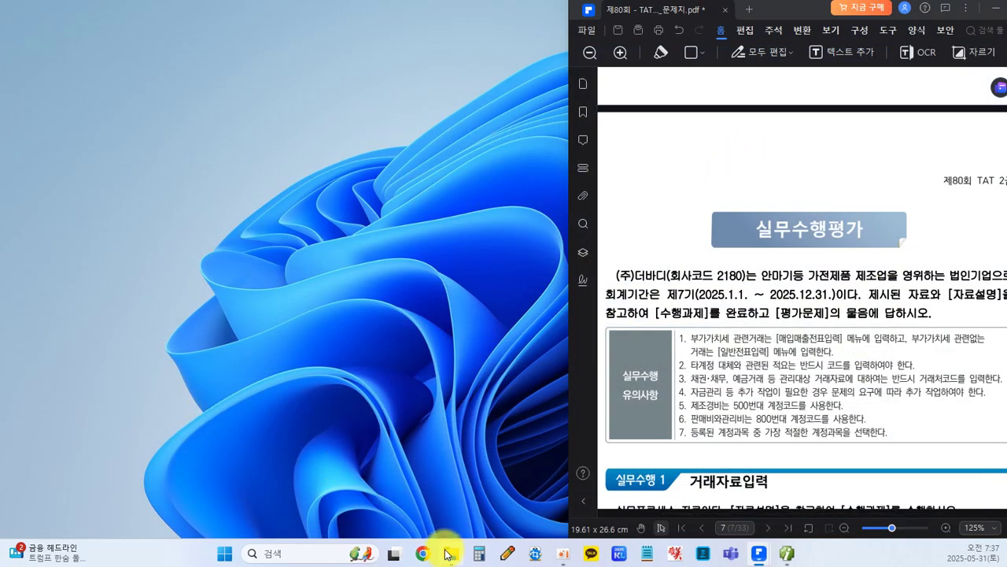
{"action": "mouse_move", "coordinate": [449, 552]}
{"action": "left_click", "coordinate": [430, 505]}
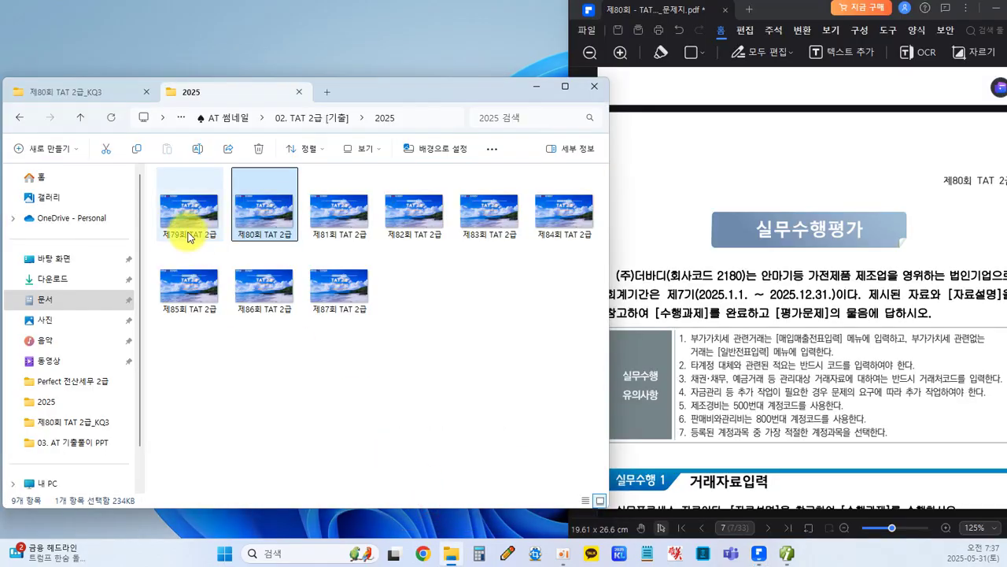
{"action": "left_click", "coordinate": [89, 92]}
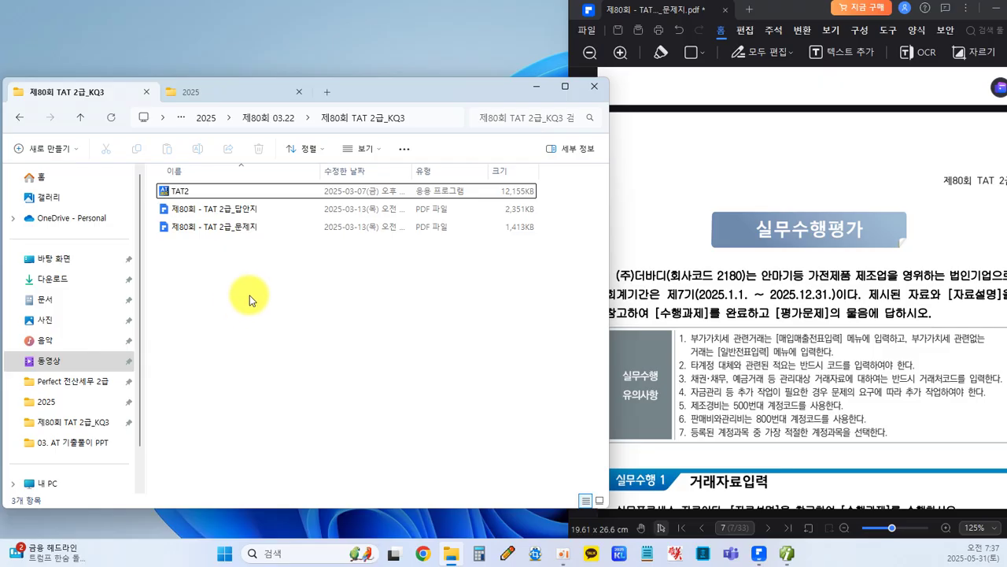
{"action": "left_click", "coordinate": [172, 193]}
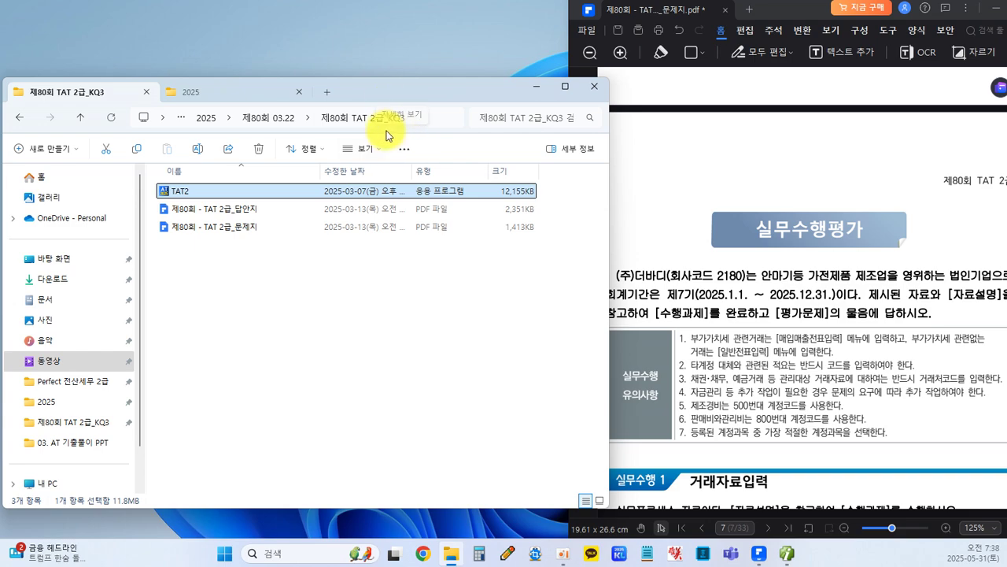
{"action": "left_click", "coordinate": [535, 87]}
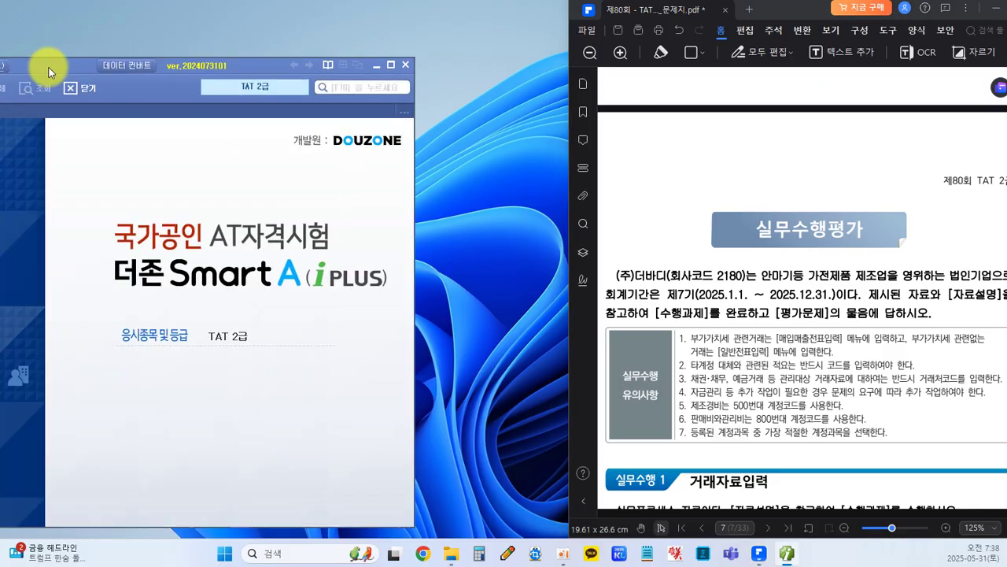
Place the Smart A window beside the exam paper and show its full list of accounting menus.
{"action": "left_click_drag", "start_coordinate": [47, 63], "coordinate": [285, 35]}
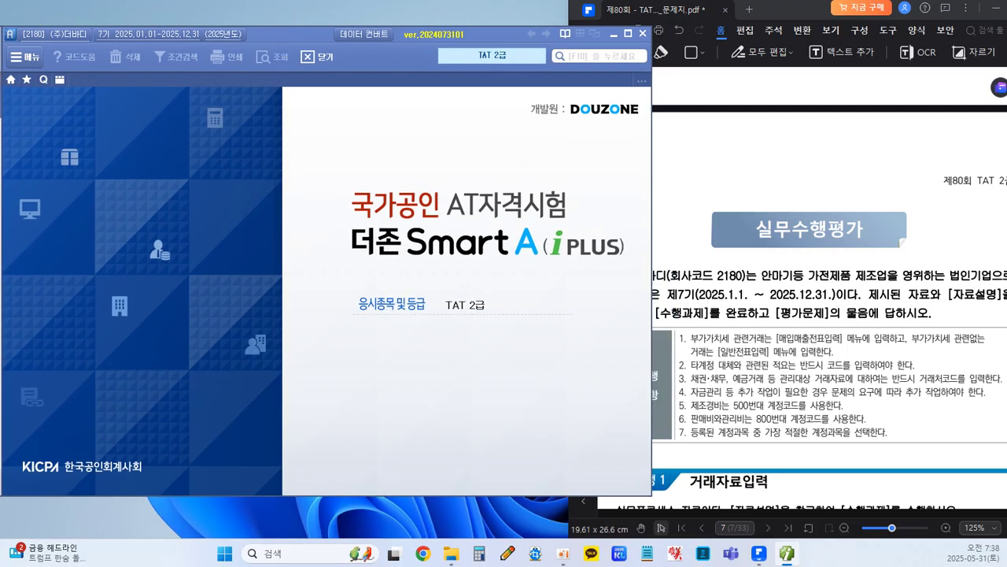
{"action": "left_click", "coordinate": [26, 56]}
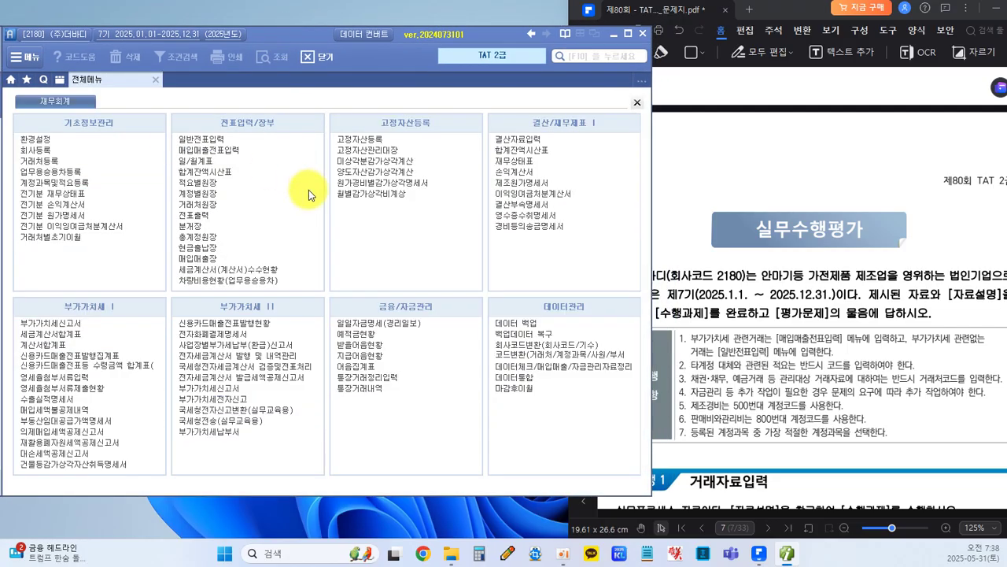
{"action": "left_click", "coordinate": [685, 154]}
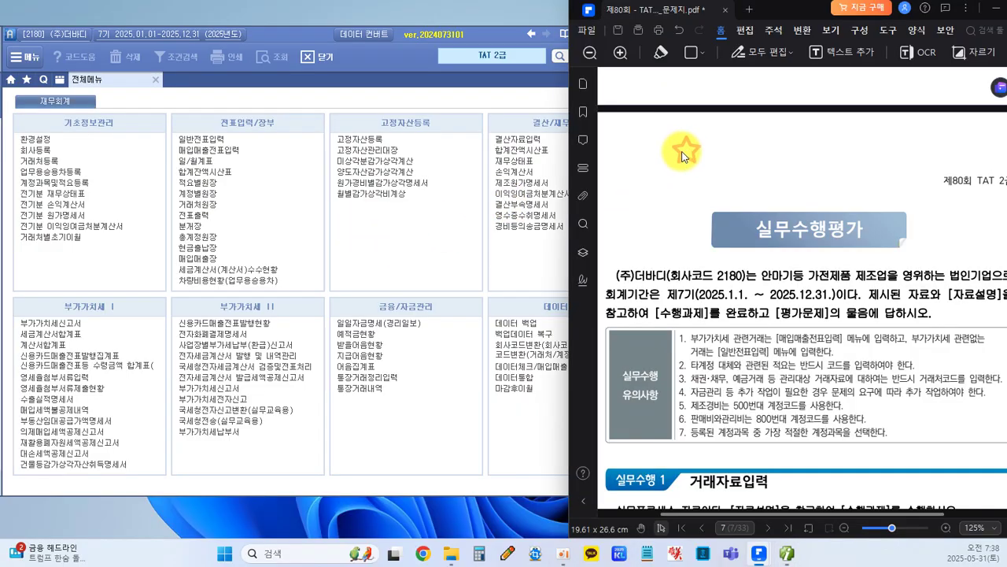
{"action": "scroll", "coordinate": [670, 174], "scroll_direction": "down", "scroll_amount": 2}
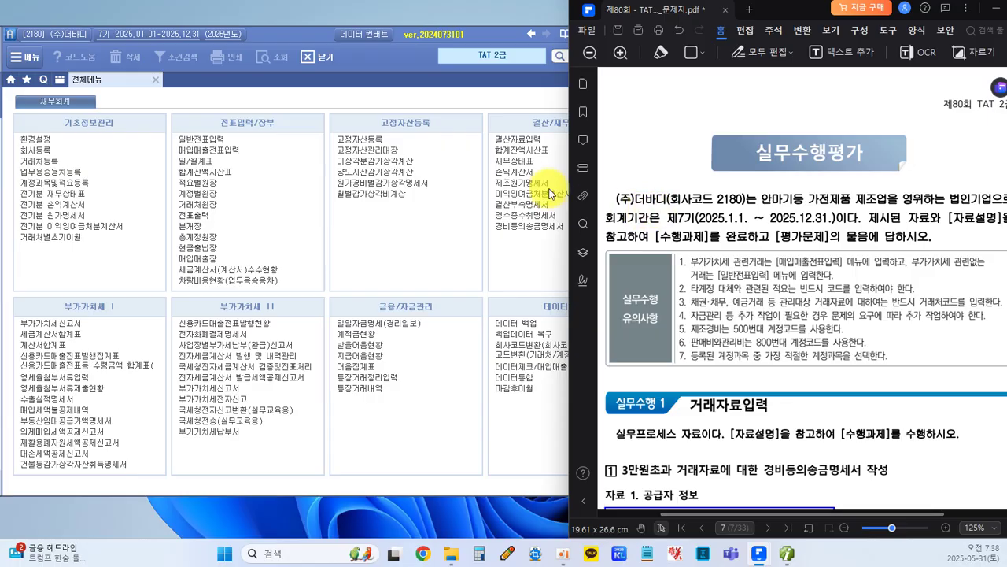
{"action": "left_click", "coordinate": [390, 67]}
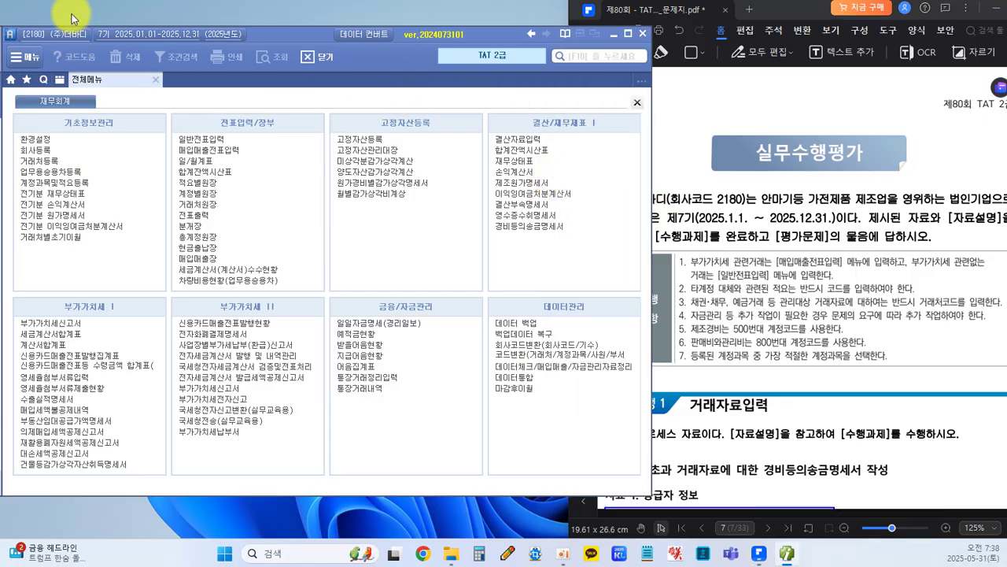
Read exercise 1's receipt, bank transaction and task notes, temporarily boxing the key terms 원재료, 운반비 and 간이과세자.
{"action": "left_click", "coordinate": [685, 140]}
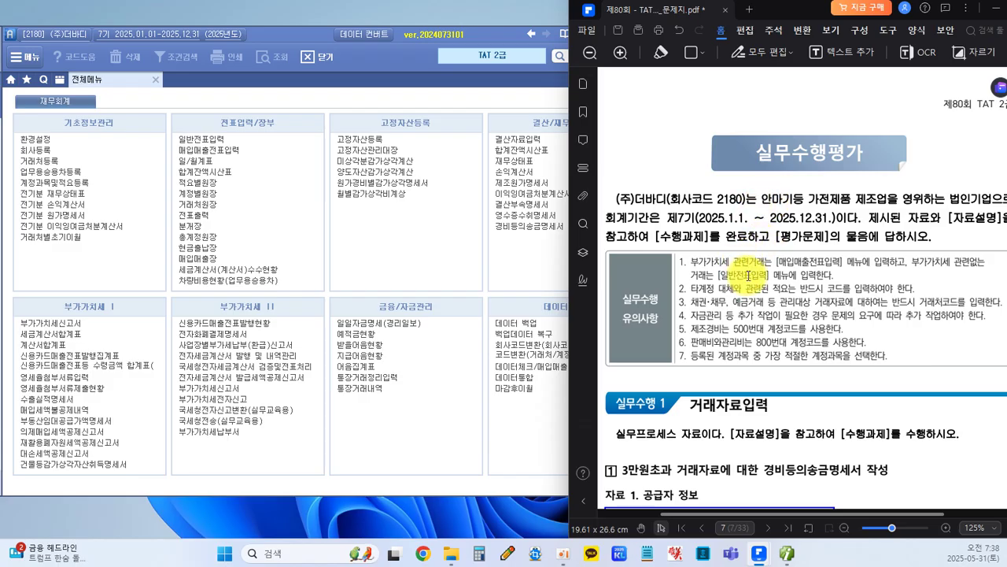
{"action": "scroll", "coordinate": [748, 275], "scroll_direction": "down", "scroll_amount": 5}
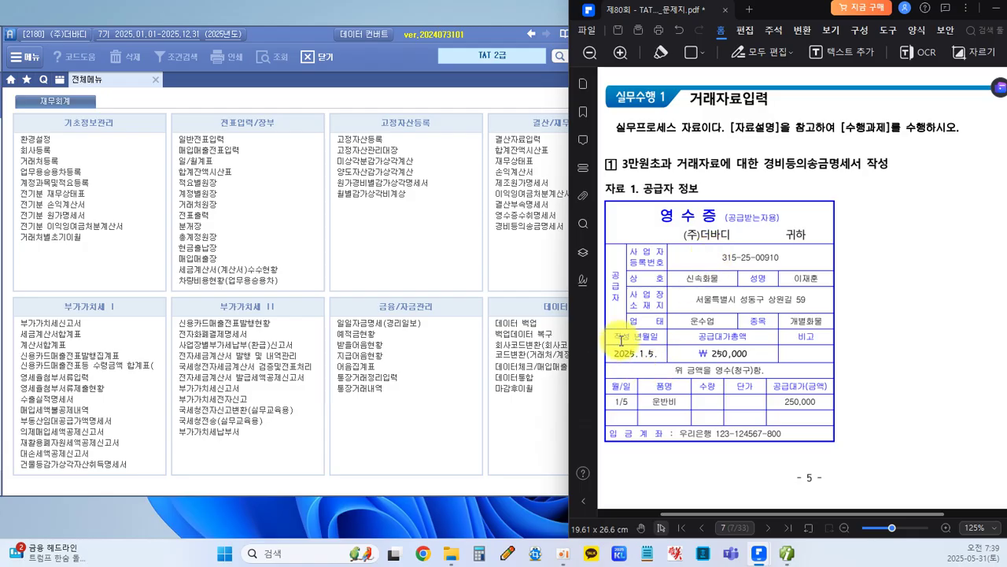
{"action": "scroll", "coordinate": [647, 360], "scroll_direction": "down", "scroll_amount": 2}
{"action": "scroll", "coordinate": [647, 360], "scroll_direction": "down", "scroll_amount": 8}
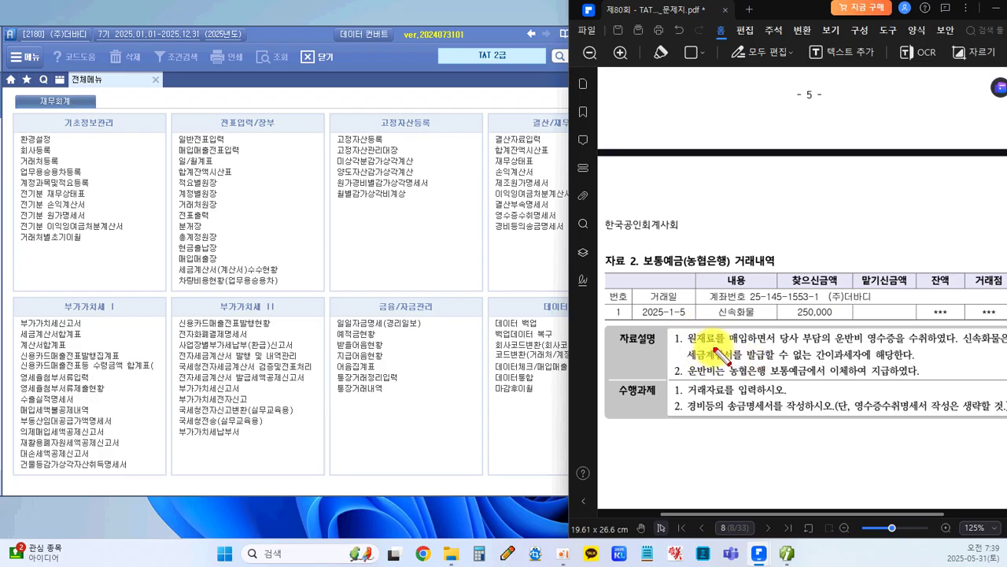
{"action": "left_click_drag", "start_coordinate": [679, 329], "coordinate": [719, 348]}
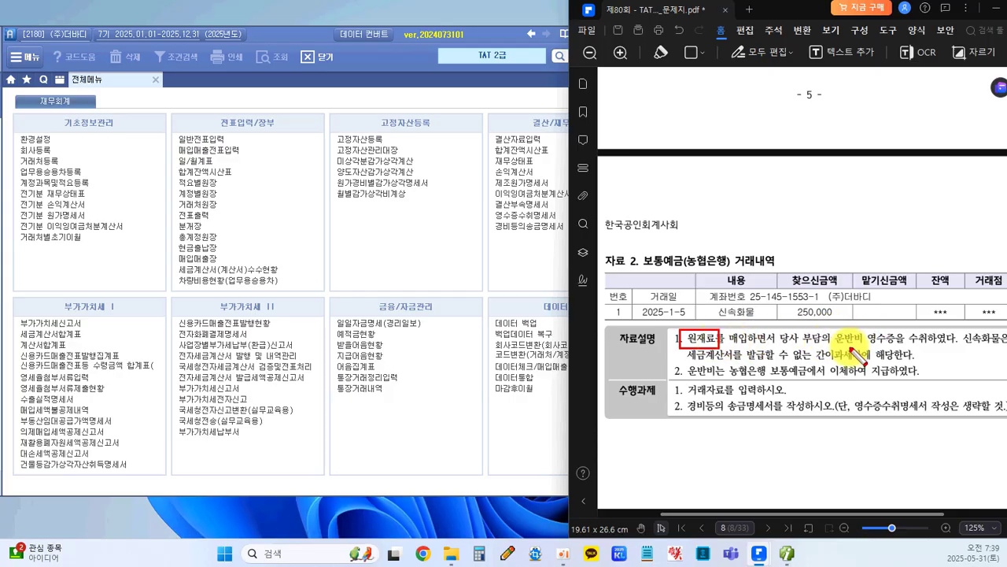
{"action": "left_click_drag", "start_coordinate": [832, 330], "coordinate": [866, 347]}
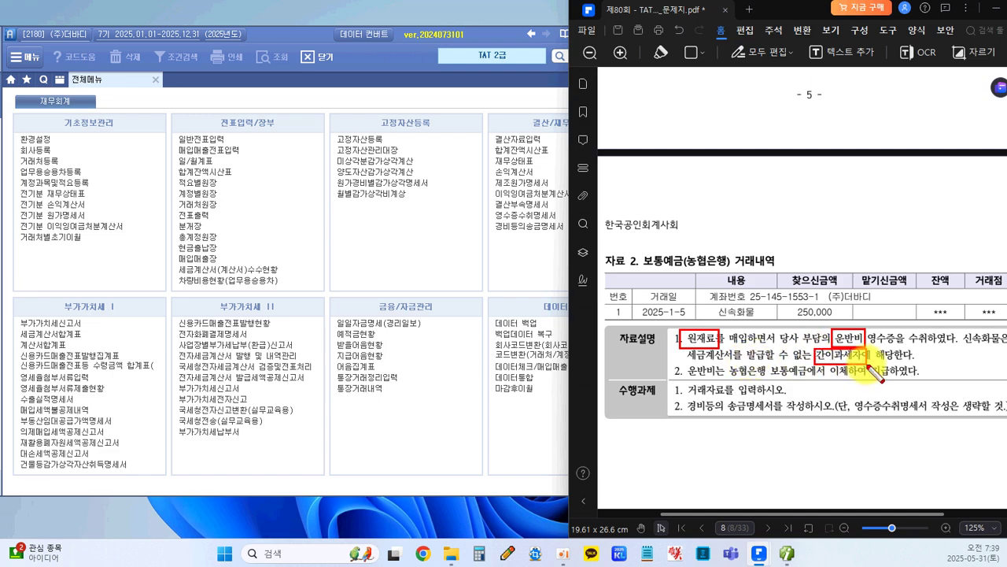
{"action": "left_click_drag", "start_coordinate": [865, 368], "coordinate": [867, 365]}
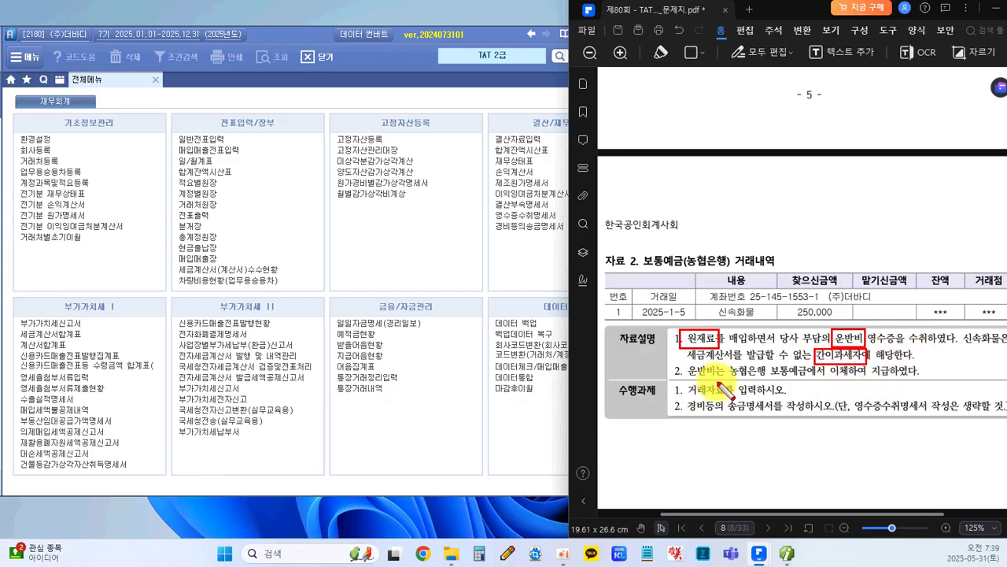
{"action": "left_click_drag", "start_coordinate": [683, 364], "coordinate": [715, 380]}
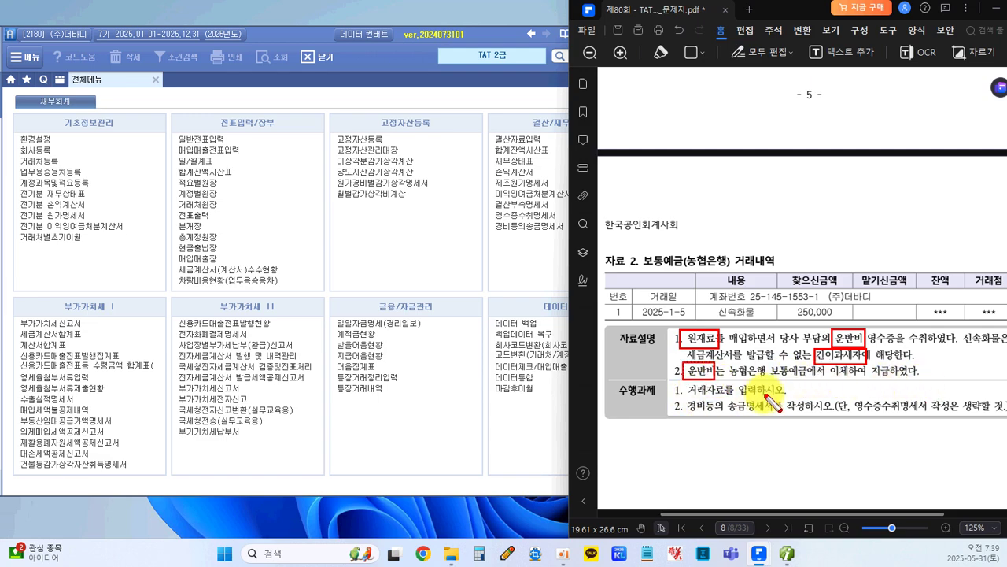
{"action": "key", "text": "Escape"}
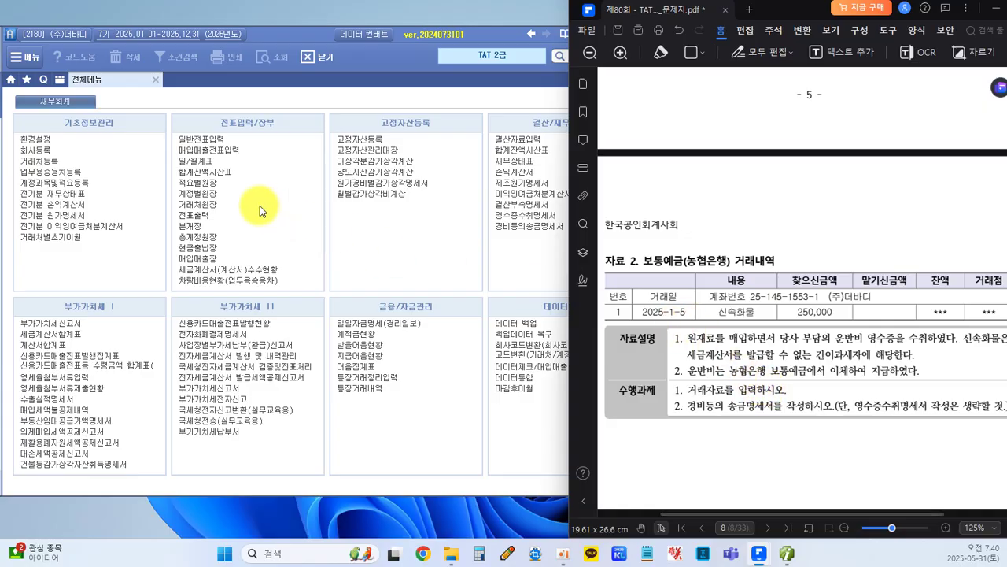
Open general journal entry (일반전표입력) in Smart A and set the voucher date to January 5.
{"action": "left_click", "coordinate": [201, 142]}
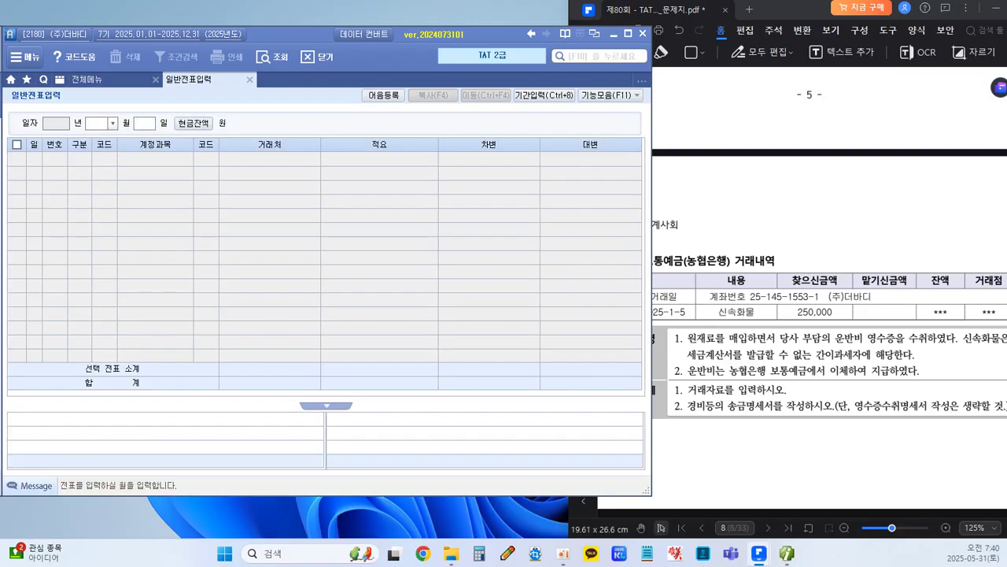
{"action": "left_click", "coordinate": [111, 124]}
{"action": "left_click", "coordinate": [101, 134]}
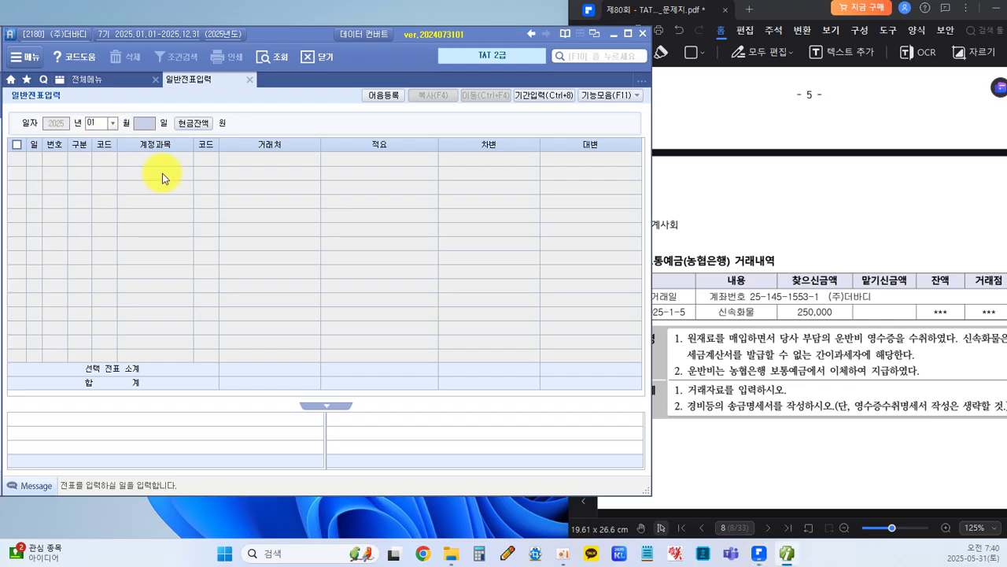
{"action": "type", "text": "5"}
{"action": "left_click", "coordinate": [163, 172]}
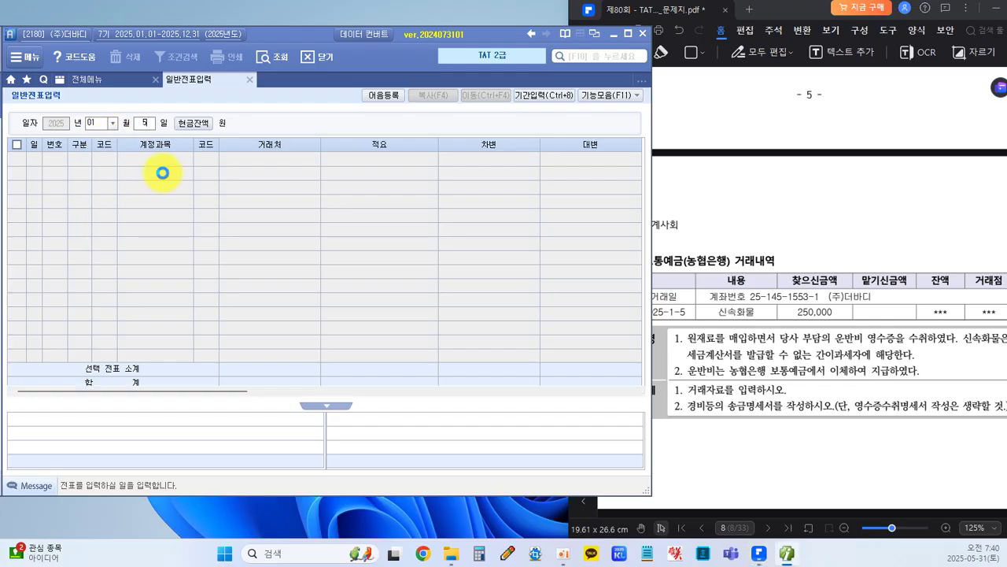
Enter a debit line for account 153 원재료 with an amount of 250,000.
{"action": "type", "text": "3"}
{"action": "key", "text": "Return"}
{"action": "type", "text": "153"}
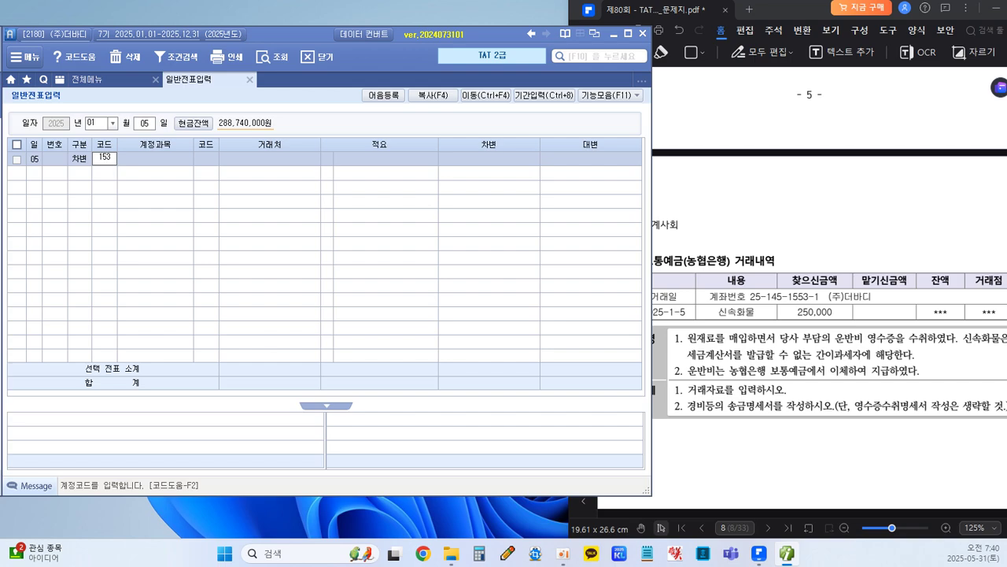
{"action": "key", "text": "Return"}
{"action": "key", "text": "Return"}
{"action": "key", "text": "Return"}
{"action": "key", "text": "Return"}
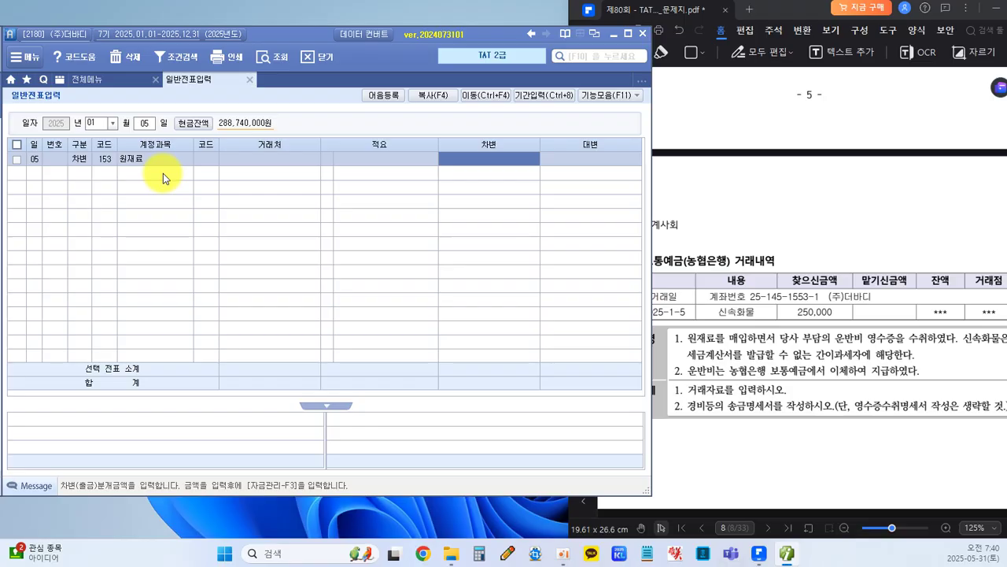
{"action": "type", "text": "250,000"}
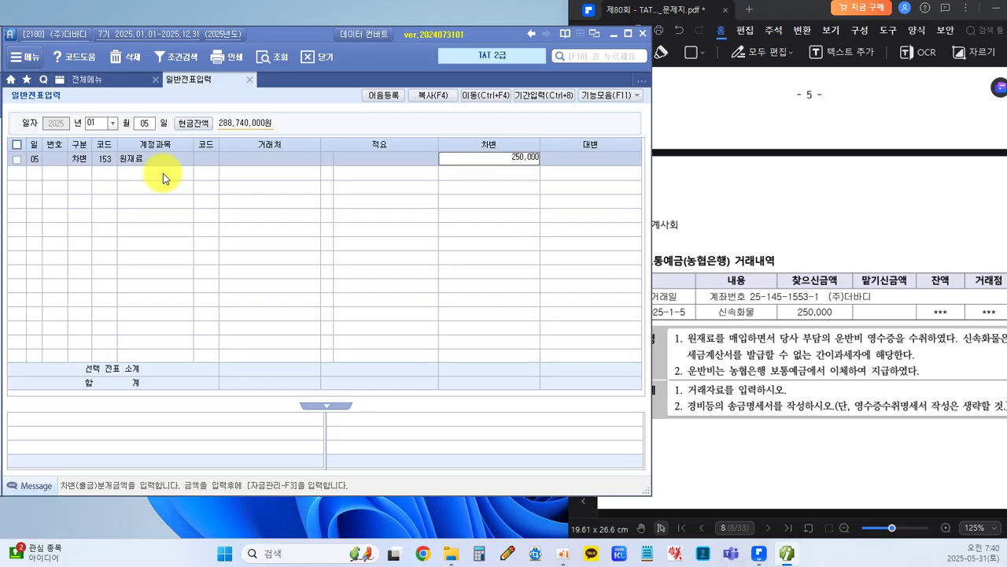
{"action": "key", "text": "Return"}
Add a credit line for account 103 보통예금 with 농협은행(보통) as the counterparty and an amount of 250,000.
{"action": "type", "text": "4"}
{"action": "key", "text": "Return"}
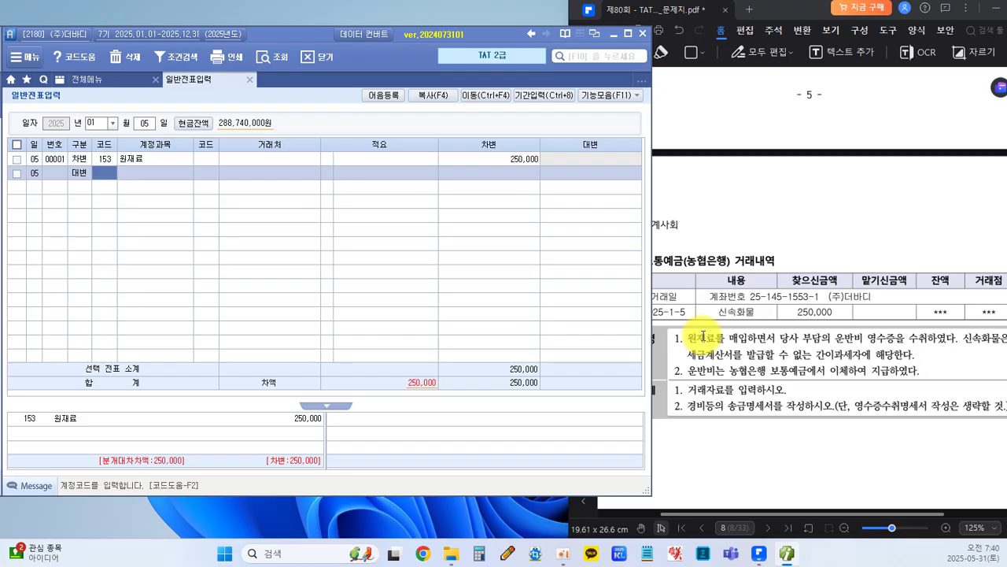
{"action": "type", "text": "103"}
{"action": "key", "text": "Return"}
{"action": "key", "text": "F2"}
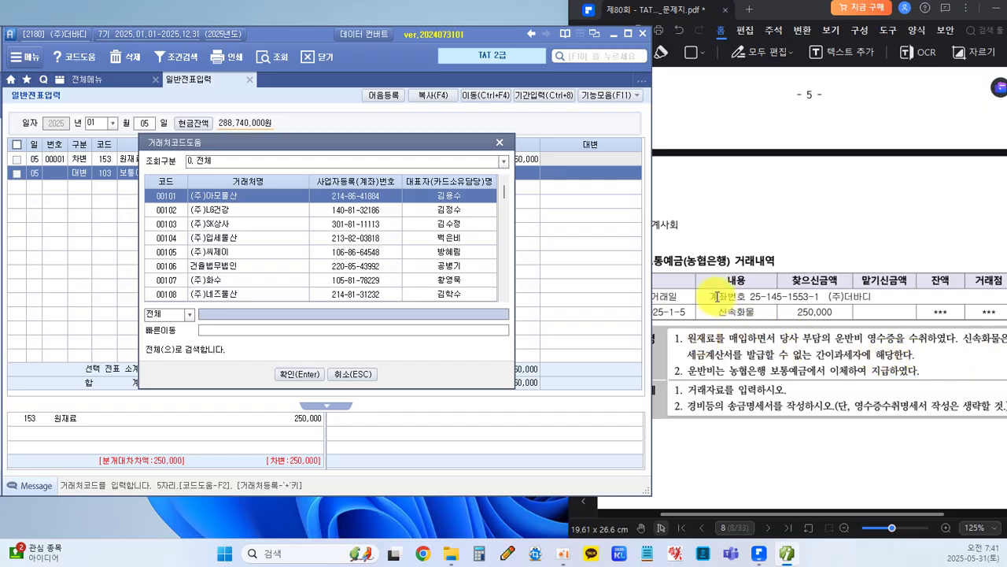
{"action": "type", "text": "농협"}
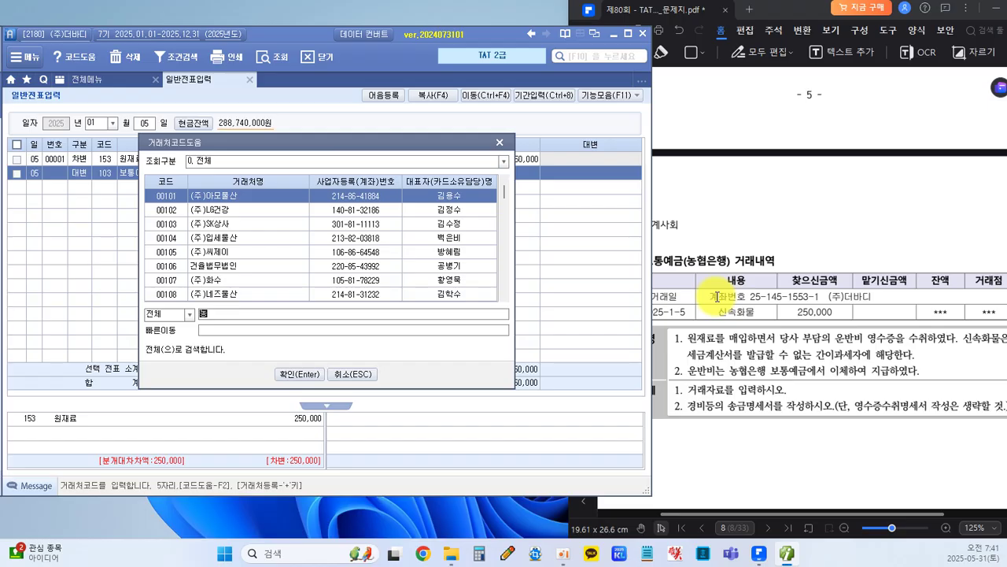
{"action": "key", "text": "Return"}
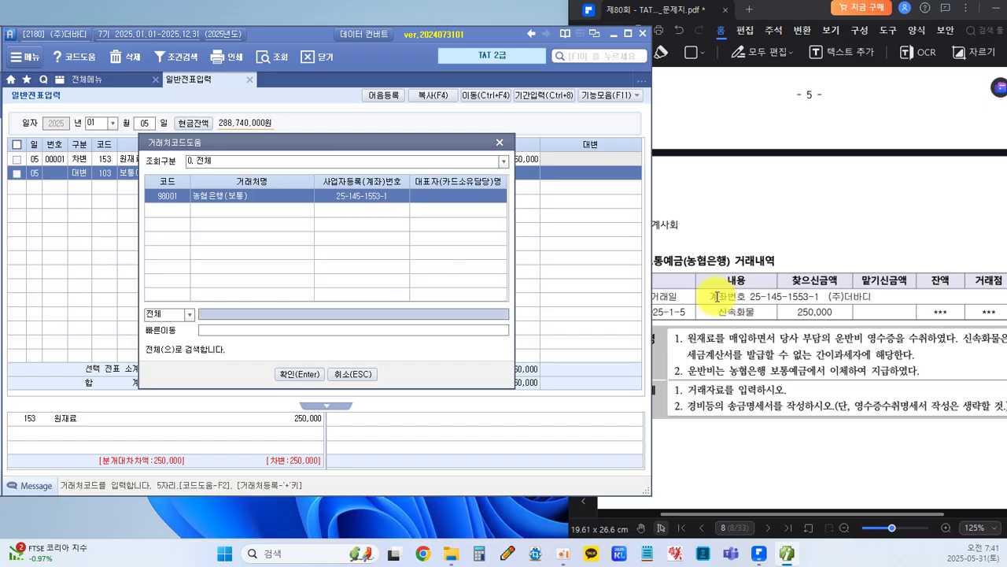
{"action": "key", "text": "Return"}
{"action": "key", "text": "Return"}
{"action": "type", "text": "250000"}
{"action": "key", "text": "Return"}
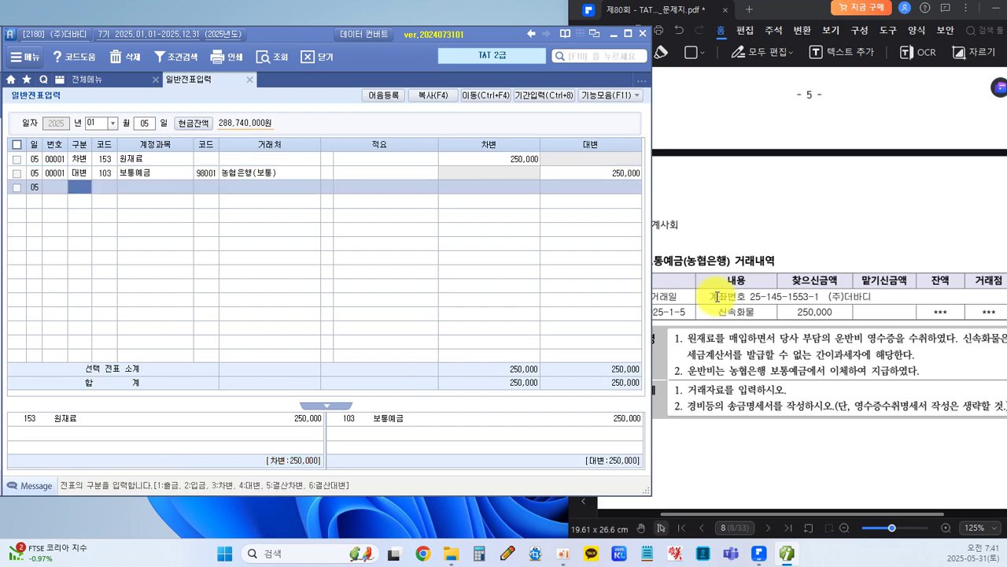
Open the expense remittance statement (경비등의송금명세서) form.
{"action": "left_click", "coordinate": [834, 283]}
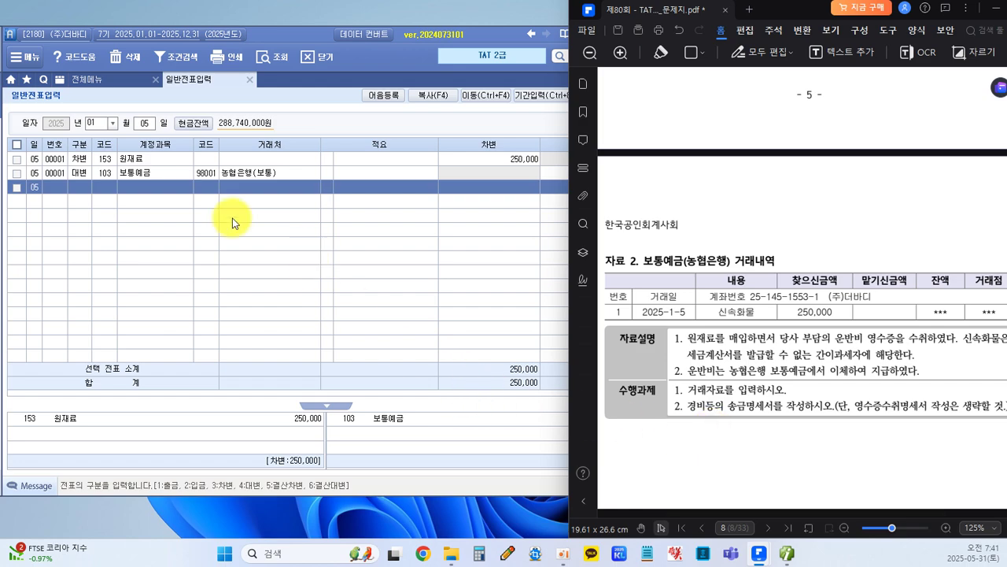
{"action": "left_click", "coordinate": [59, 79]}
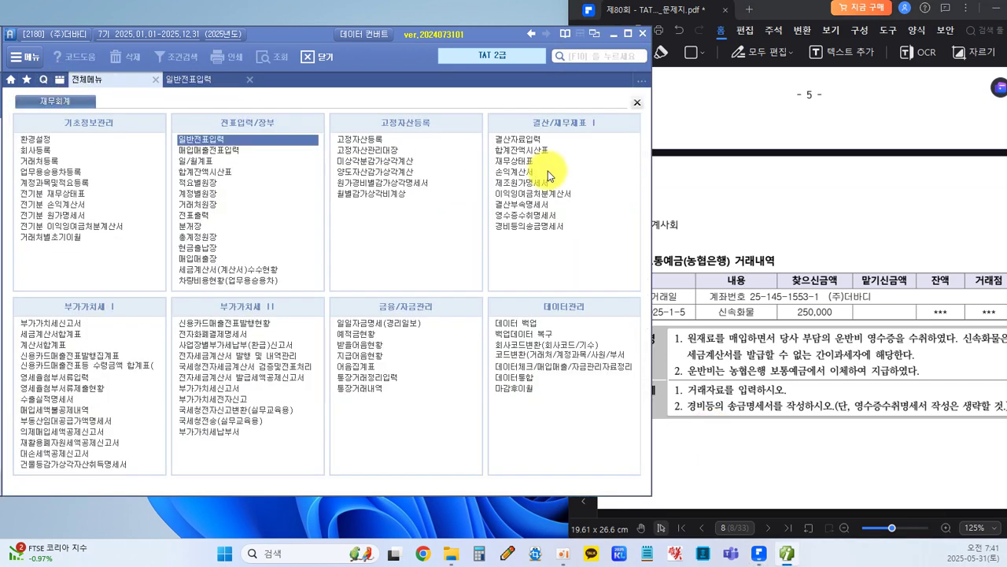
{"action": "left_click", "coordinate": [504, 229]}
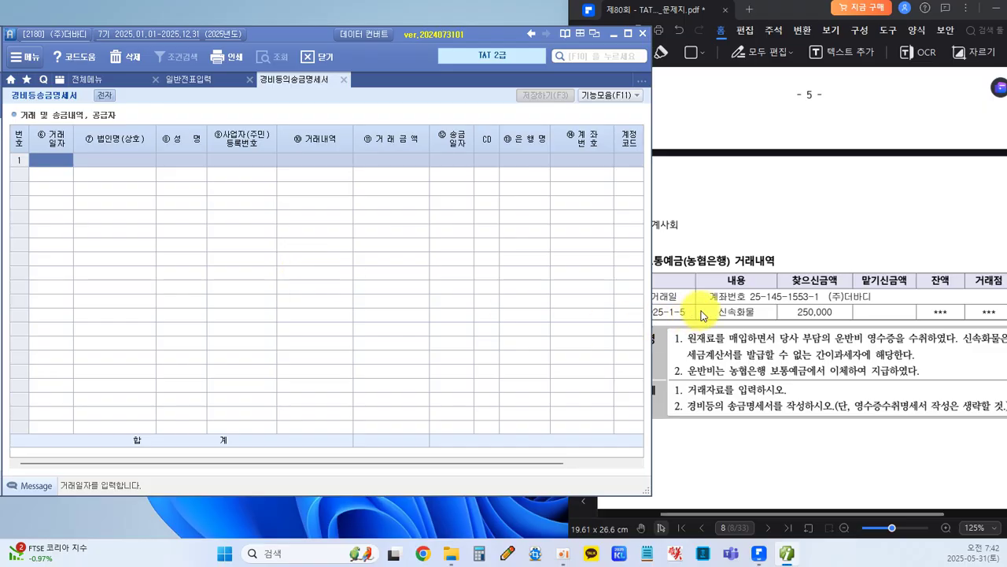
Review the transaction category codes (구분) on the 2025-06-06 line of the receipt statement (영수증수취명세서), and close that form.
{"action": "left_click", "coordinate": [719, 247]}
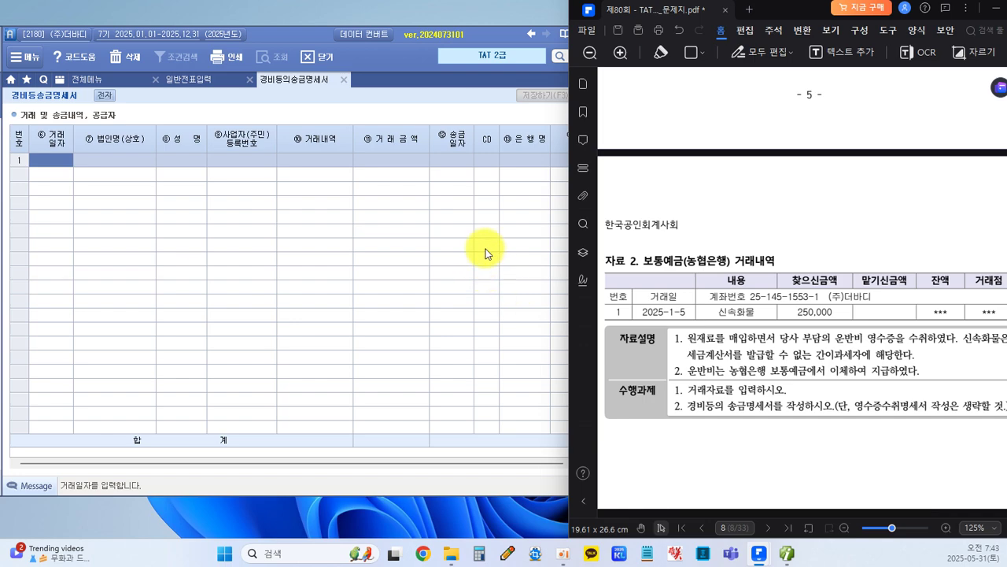
{"action": "left_click", "coordinate": [499, 219]}
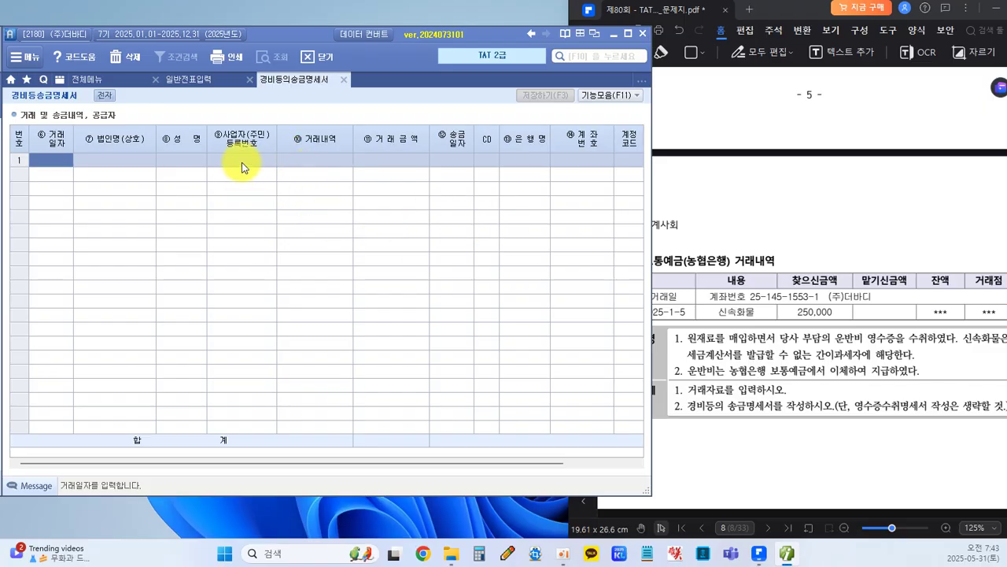
{"action": "left_click", "coordinate": [78, 79]}
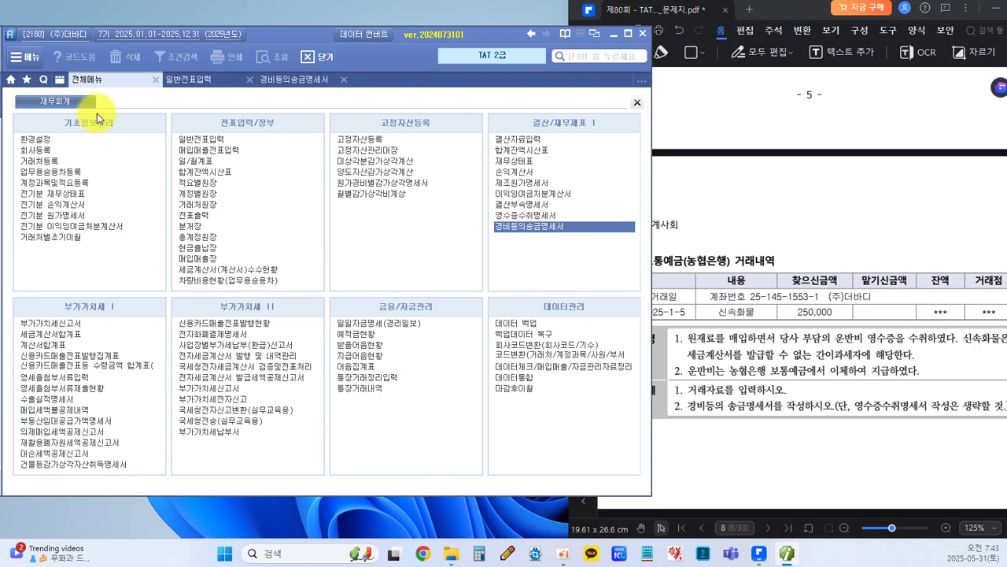
{"action": "left_click", "coordinate": [524, 216]}
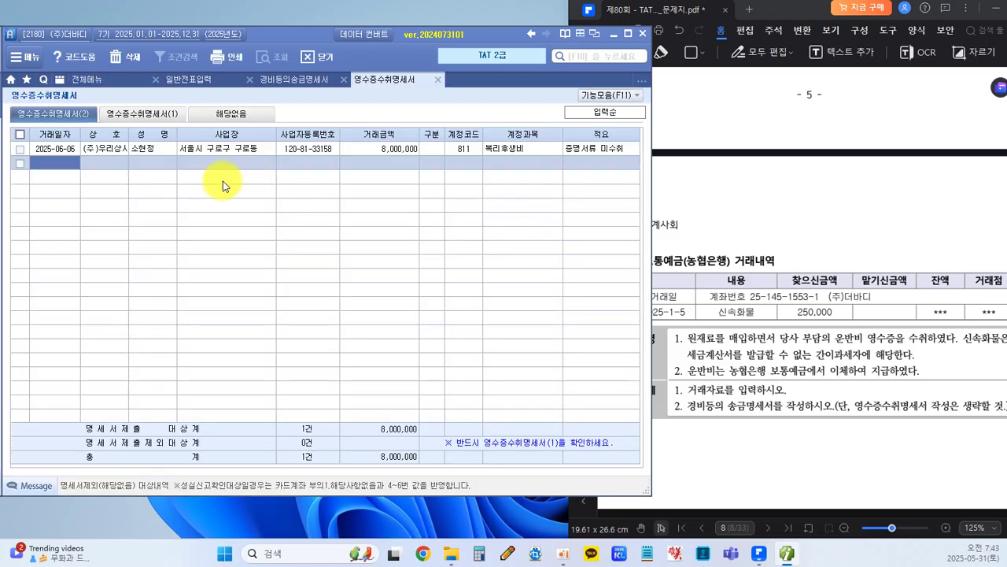
{"action": "left_click", "coordinate": [432, 150]}
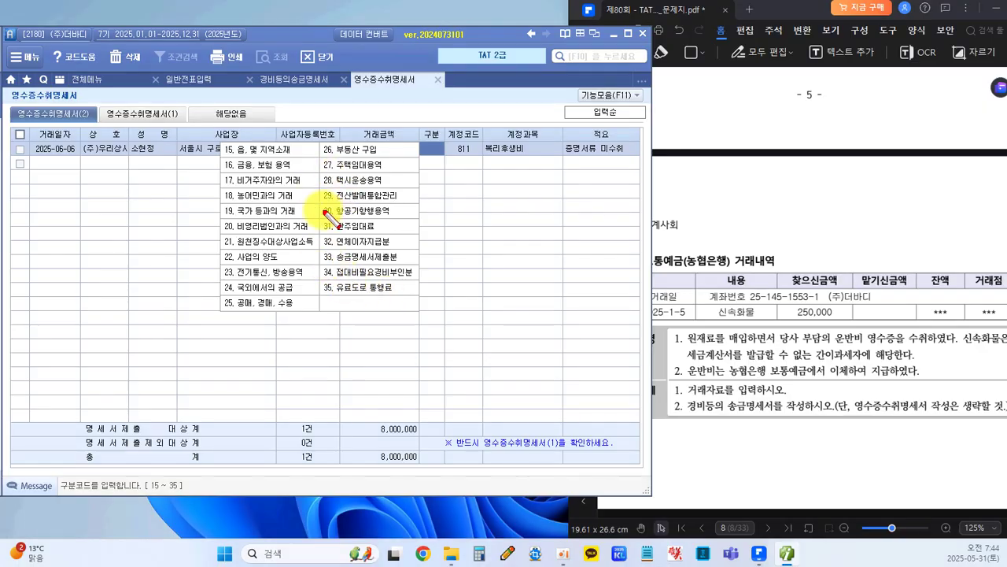
{"action": "left_click_drag", "start_coordinate": [398, 266], "coordinate": [421, 263]}
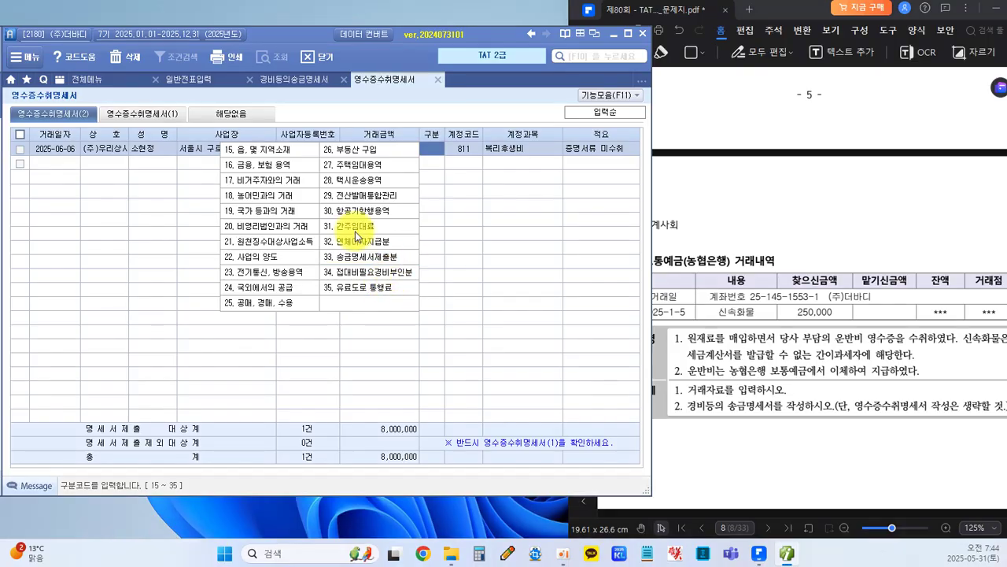
{"action": "left_click", "coordinate": [439, 81]}
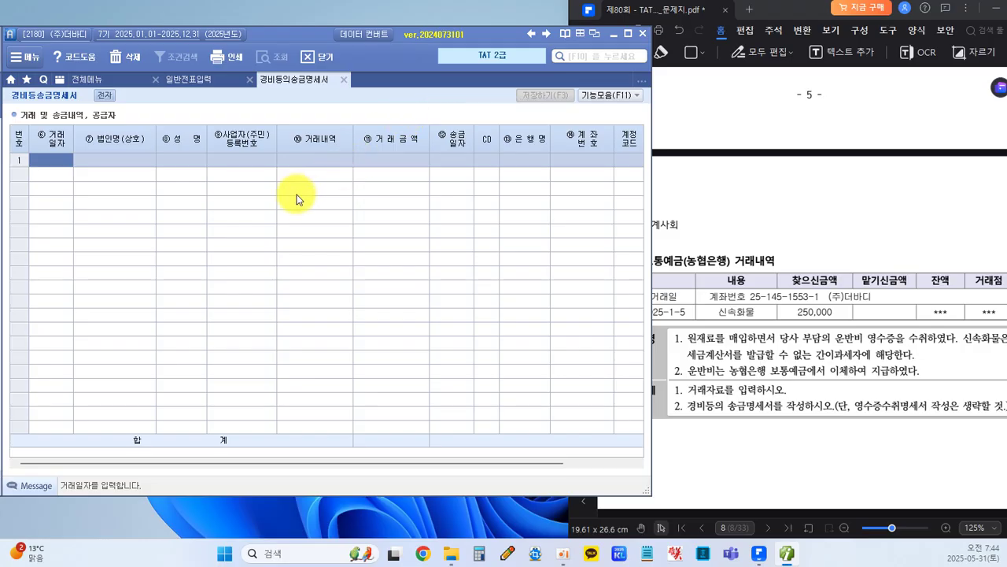
Using the supplier receipt in the exam PDF, enter transaction date 2025-01-05 and company name 신속화물 on line 1 of the remittance statement.
{"action": "left_click", "coordinate": [739, 348]}
{"action": "scroll", "coordinate": [707, 320], "scroll_direction": "up", "scroll_amount": 4}
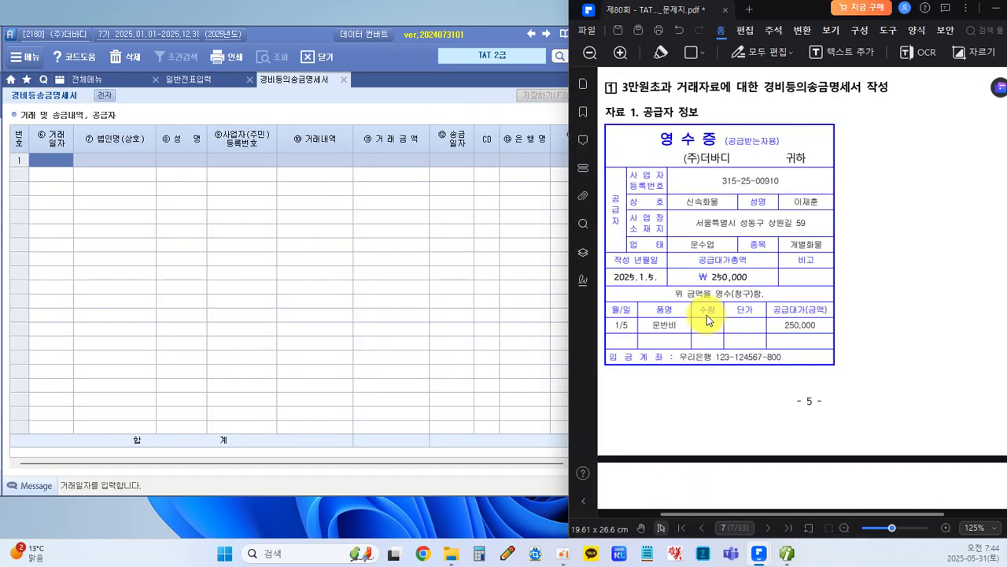
{"action": "scroll", "coordinate": [707, 320], "scroll_direction": "up", "scroll_amount": 1}
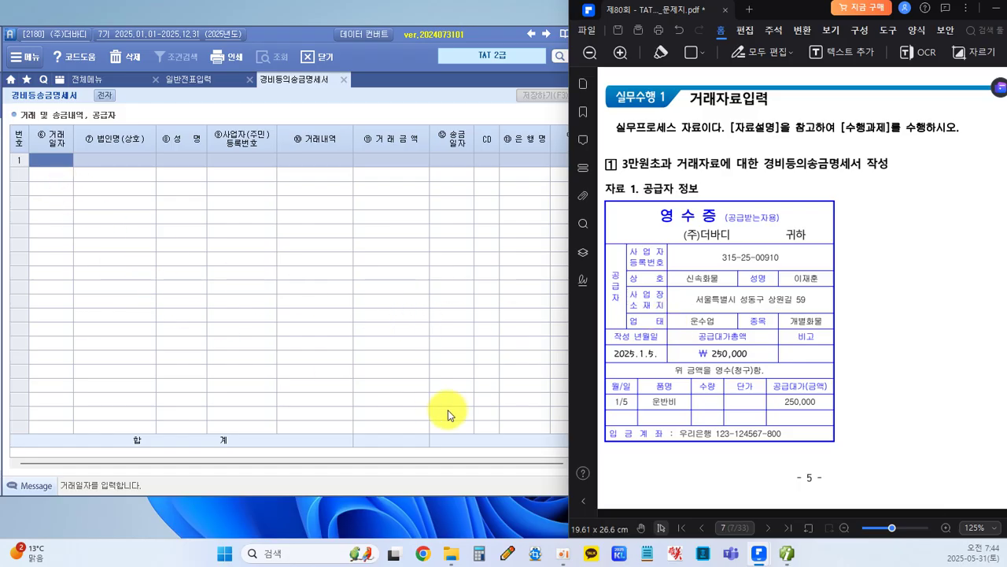
{"action": "left_click", "coordinate": [53, 165]}
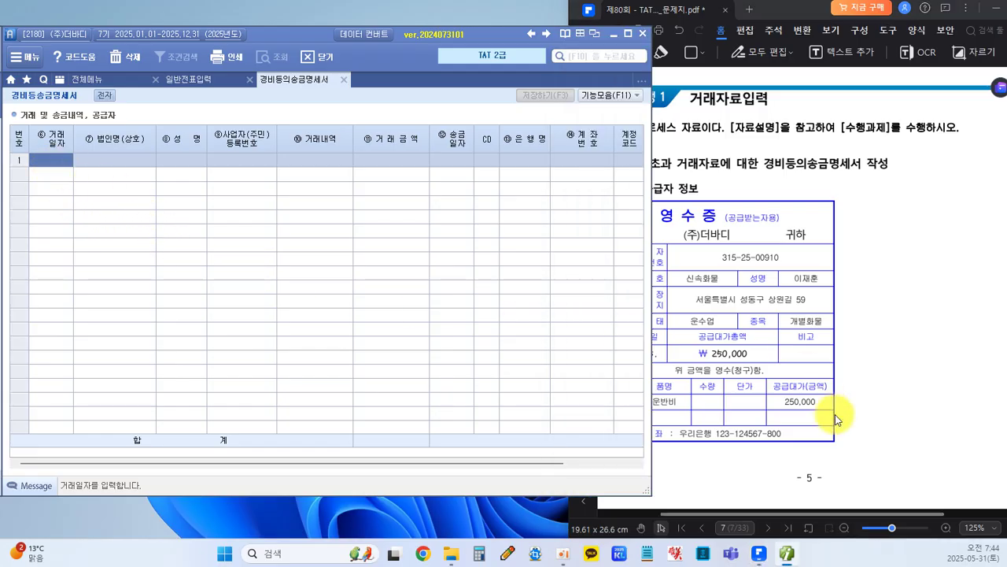
{"action": "type", "text": "20"}
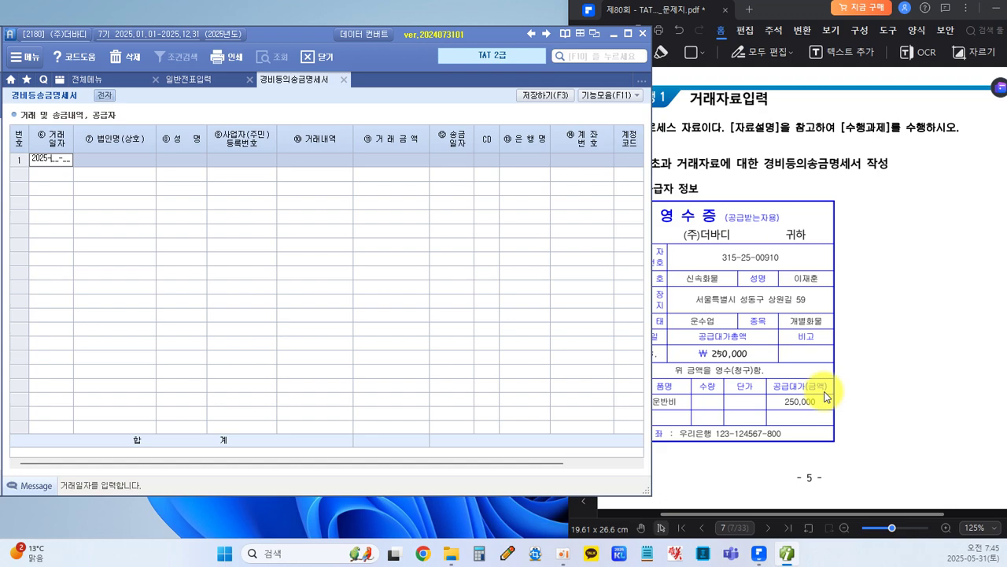
{"action": "type", "text": "25-01-05"}
{"action": "key", "text": "Return"}
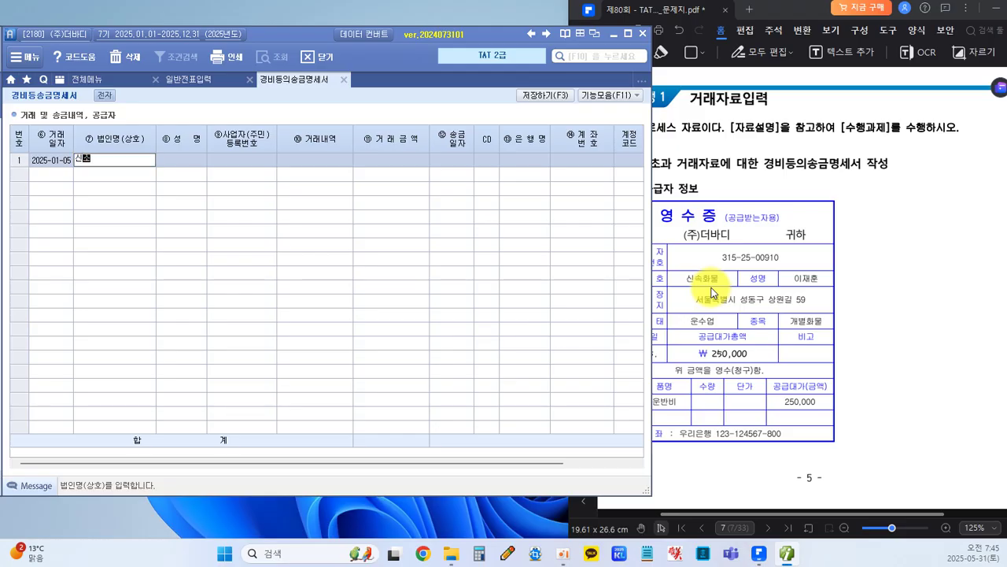
{"action": "key", "text": "Return"}
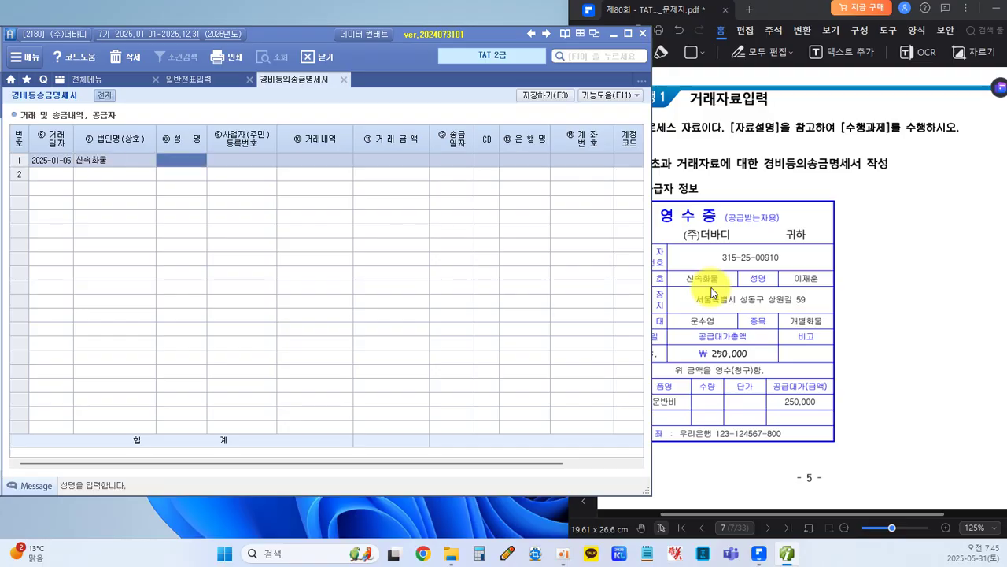
Fill in the supplier representative's name and business registration number from the receipt on line 1.
{"action": "type", "text": "이재훈"}
{"action": "key", "text": "Return"}
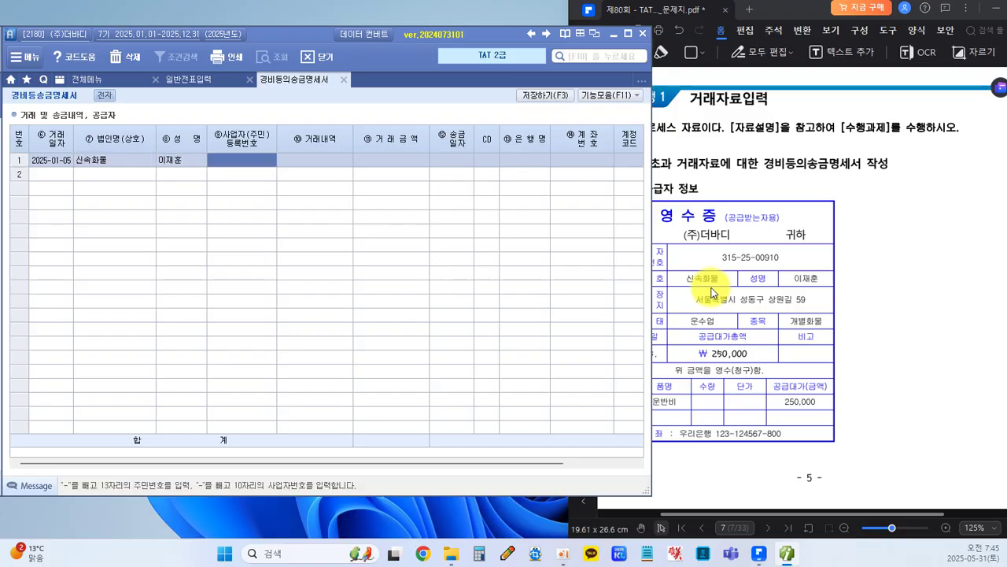
{"action": "type", "text": "3152500"}
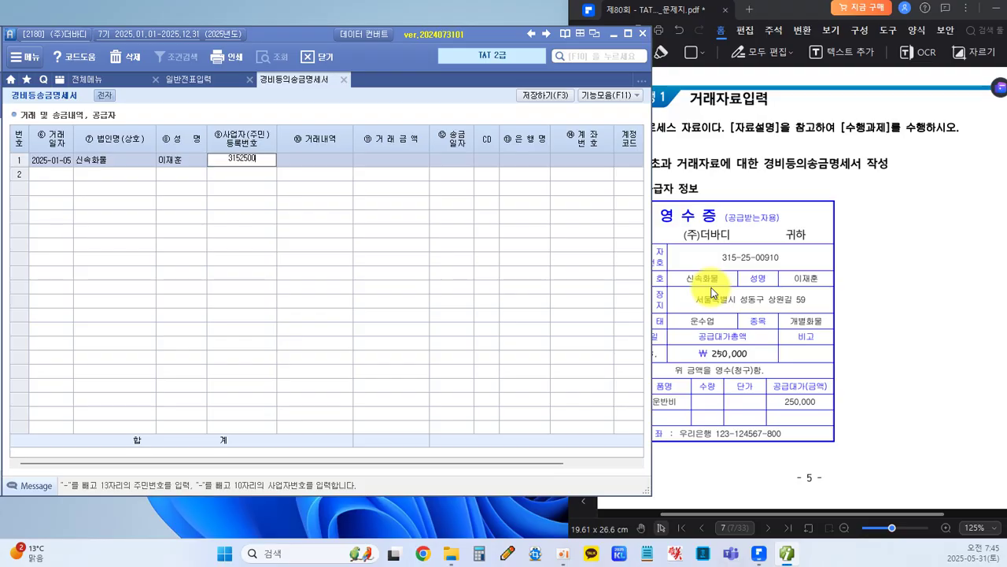
{"action": "type", "text": "5-25-00910"}
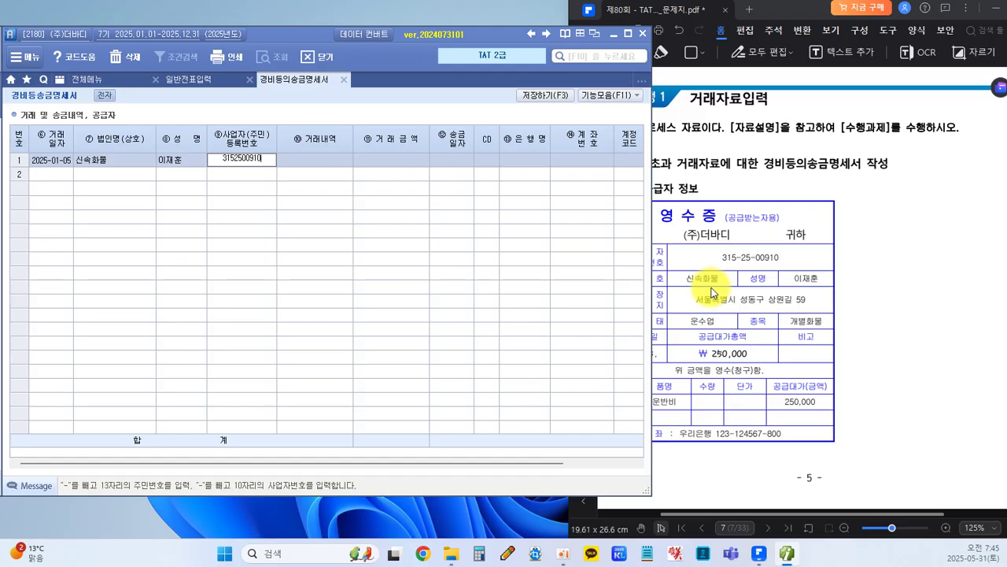
{"action": "key", "text": "Return"}
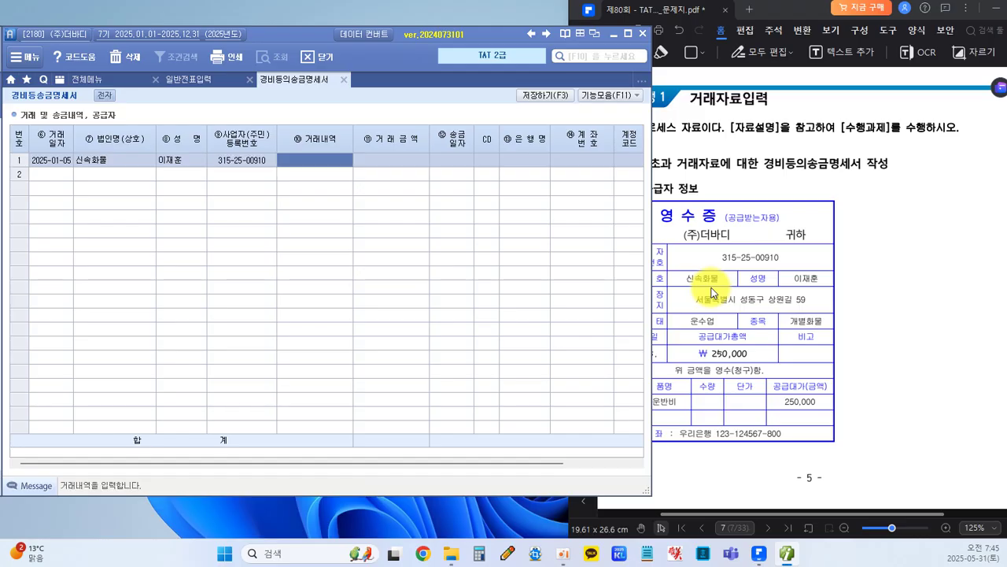
Set line 1's transaction description to 운반비, the amount to 250,000 and the remittance date to 2025-01-05.
{"action": "type", "text": "운반비"}
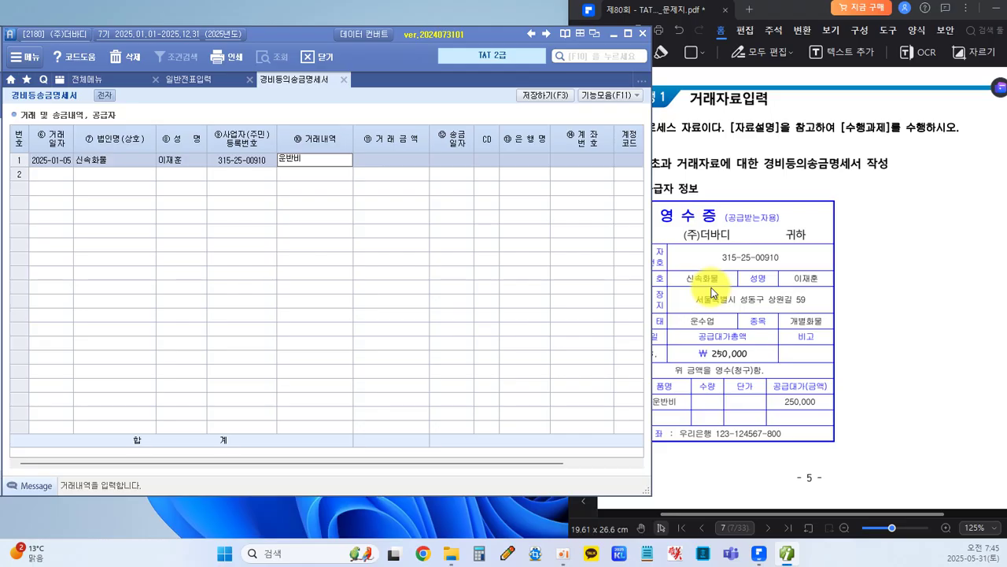
{"action": "key", "text": "Return"}
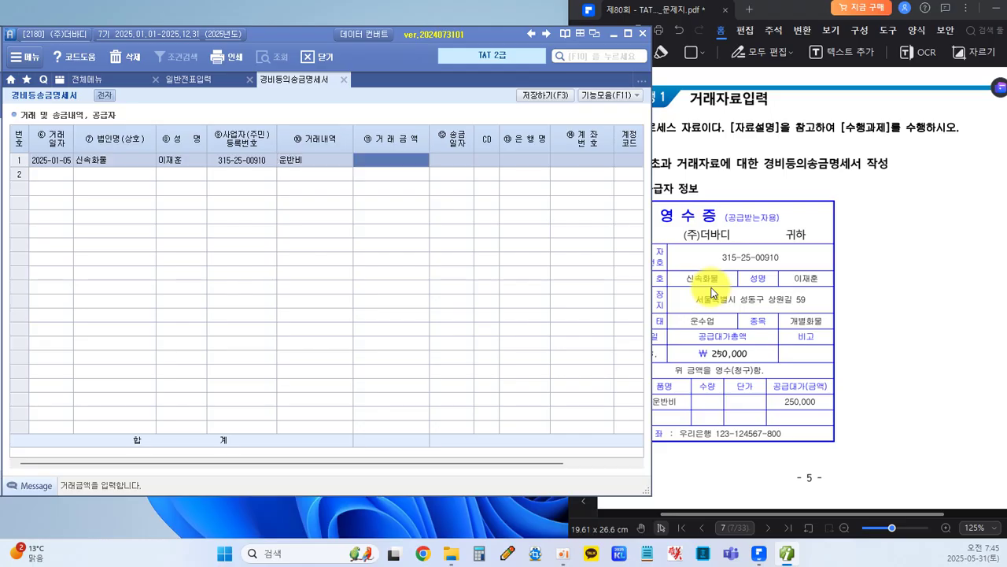
{"action": "type", "text": "25"}
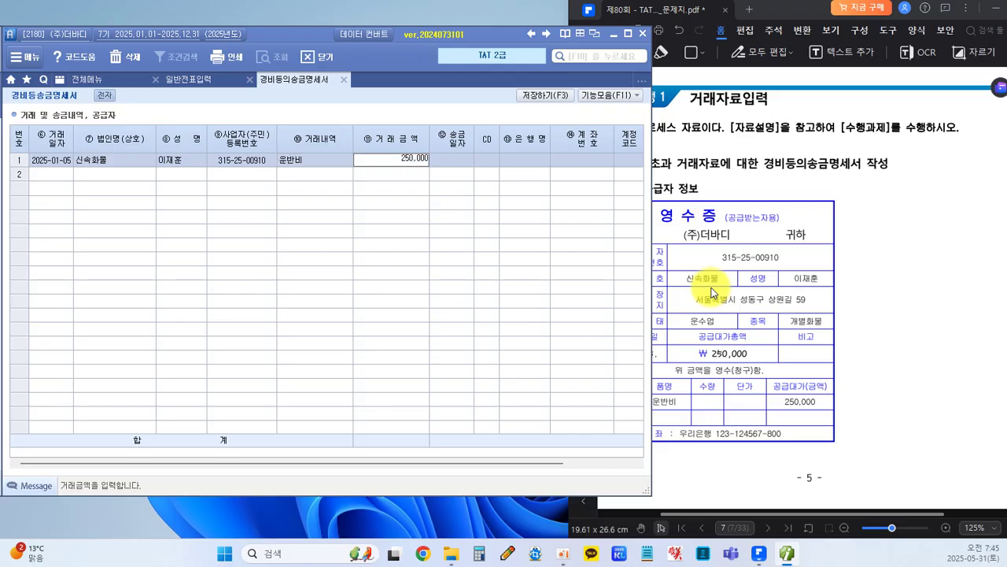
{"action": "type", "text": "0,000"}
{"action": "key", "text": "Return"}
{"action": "type", "text": "2025-01-"}
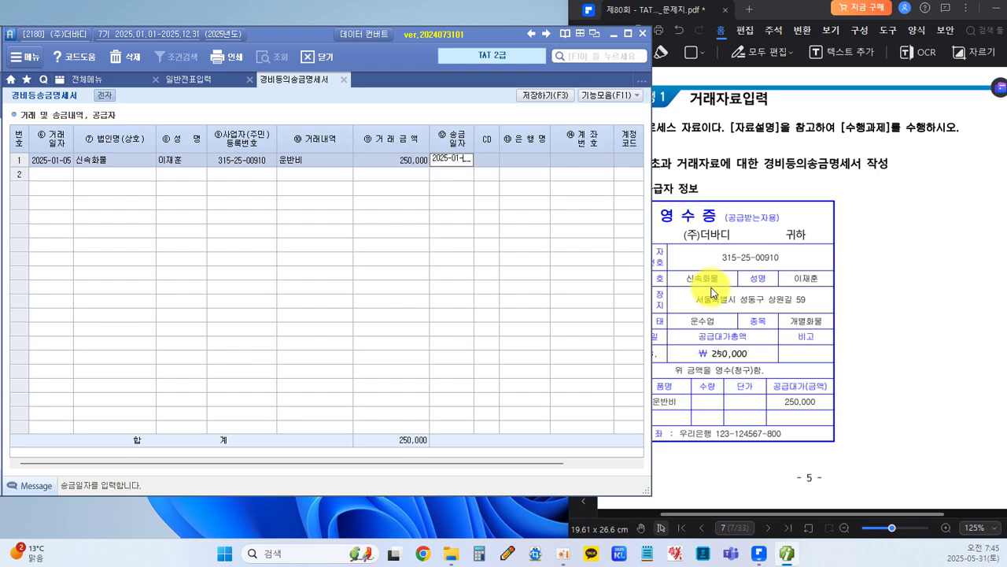
{"action": "type", "text": "05"}
{"action": "key", "text": "Return"}
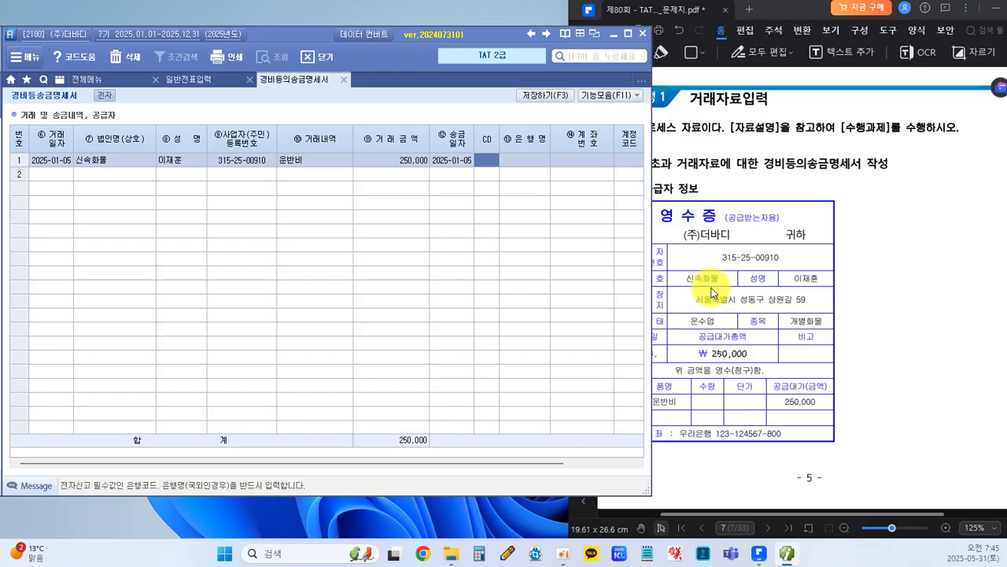
Look up 우리은행 (code 020) as the receiving bank and fill in the supplier's deposit account number to complete line 1.
{"action": "key", "text": "F2"}
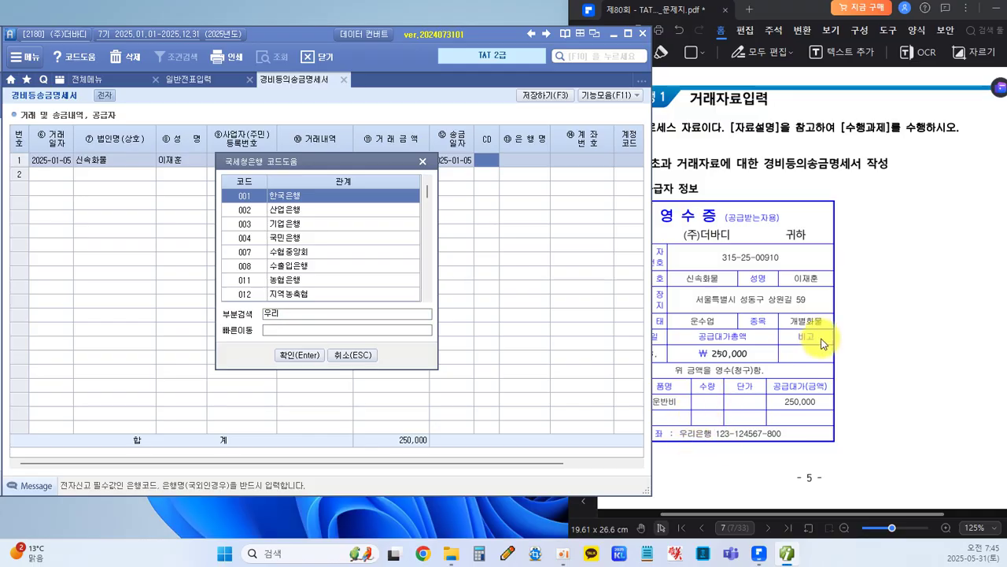
{"action": "key", "text": "Return"}
{"action": "key", "text": "Return"}
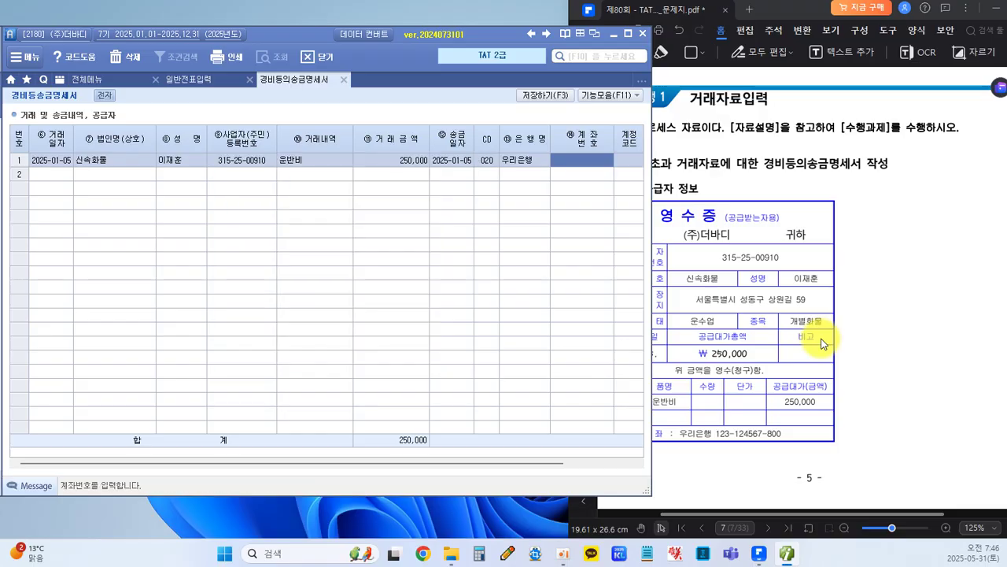
{"action": "type", "text": "123-12456"}
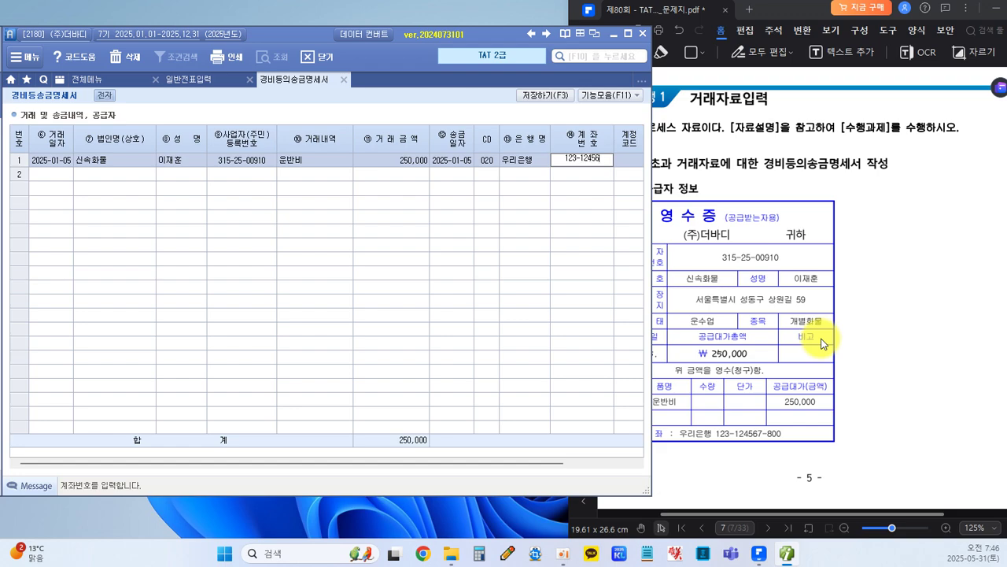
{"action": "type", "text": "7-800"}
{"action": "key", "text": "Return"}
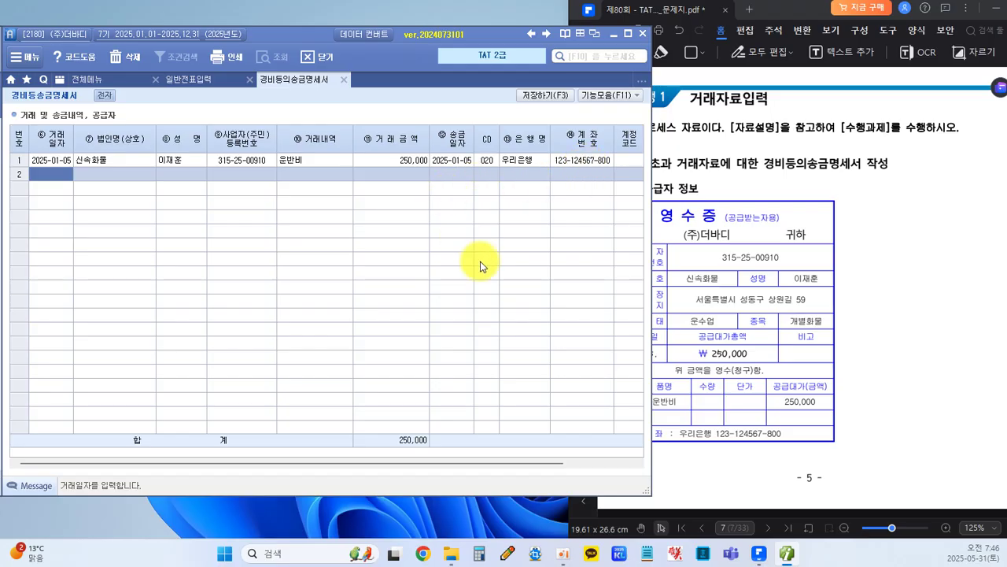
Read exercise 2 (계약금 입금) in the exam PDF, including the quotation, the 농협은행 deposit record and the task description.
{"action": "left_click", "coordinate": [838, 362]}
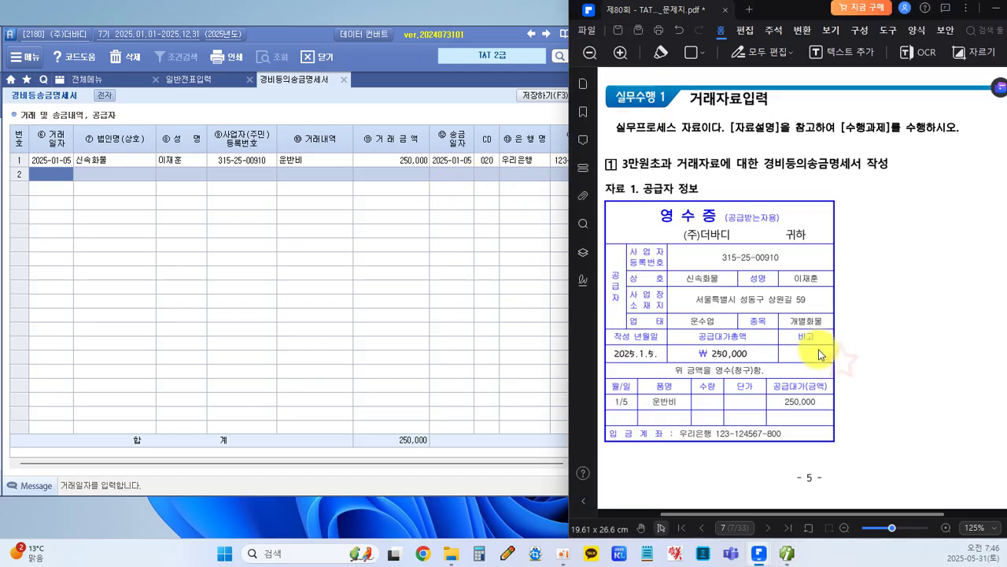
{"action": "scroll", "coordinate": [712, 236], "scroll_direction": "down", "scroll_amount": 2}
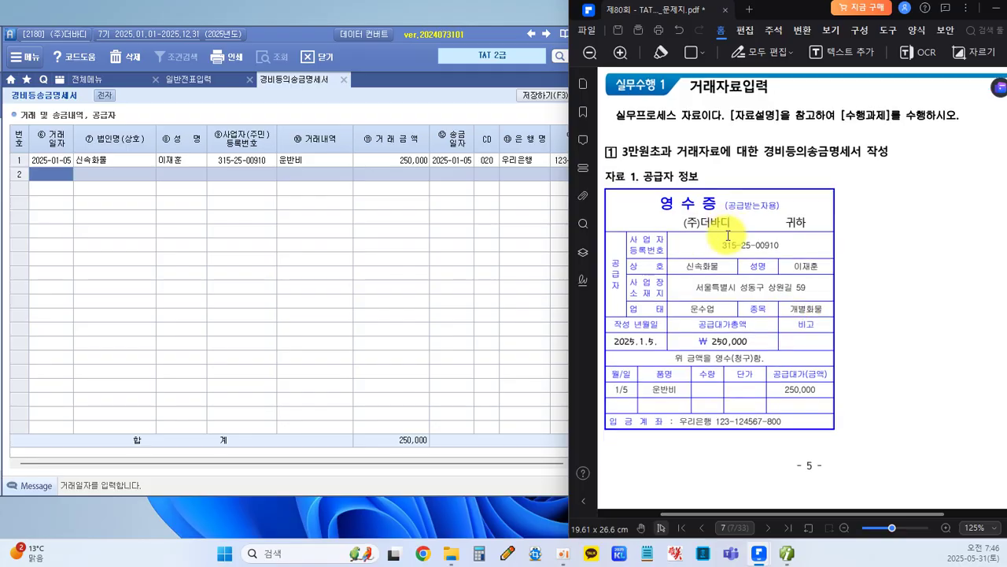
{"action": "scroll", "coordinate": [728, 236], "scroll_direction": "down", "scroll_amount": 15}
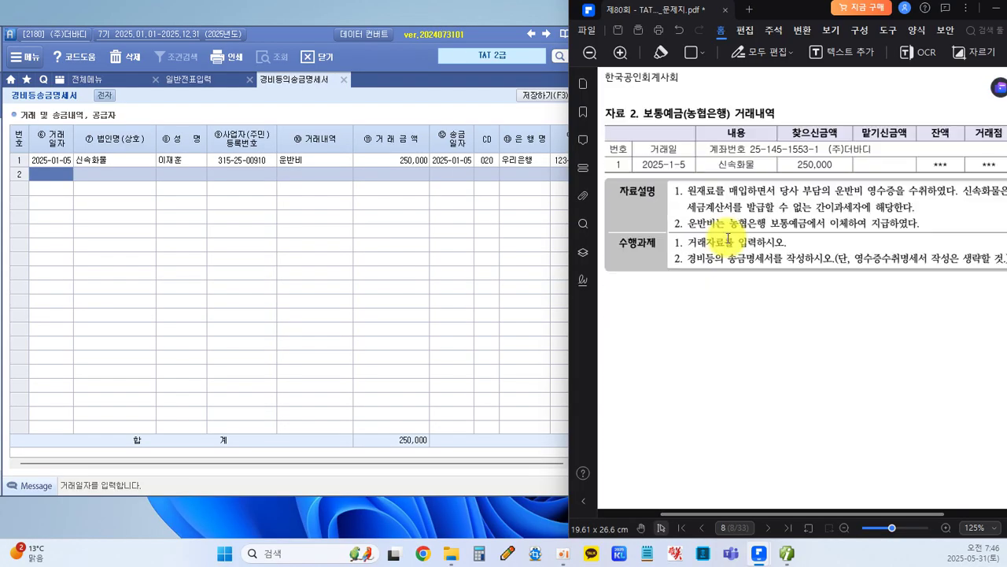
{"action": "scroll", "coordinate": [728, 237], "scroll_direction": "down", "scroll_amount": 5}
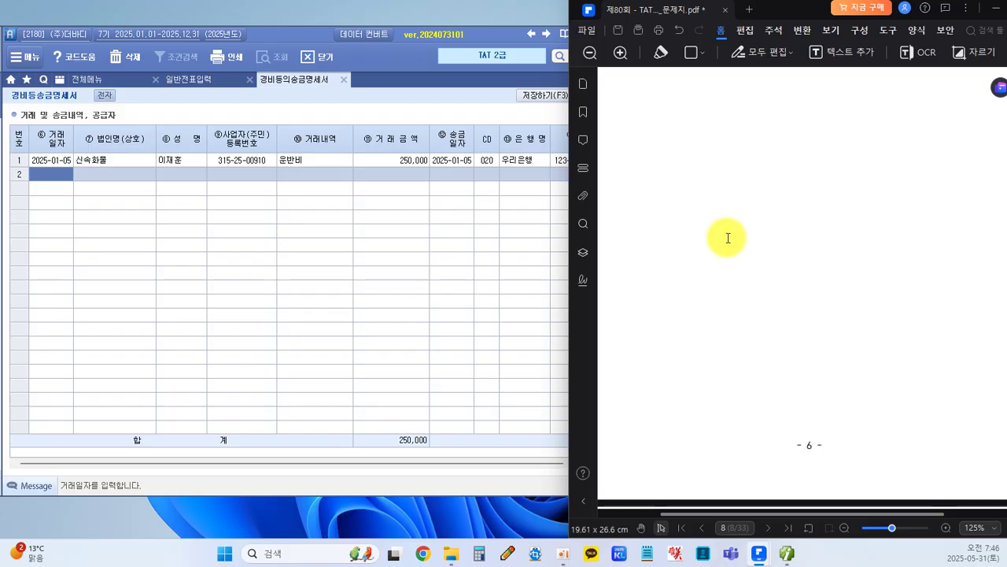
{"action": "scroll", "coordinate": [728, 238], "scroll_direction": "down", "scroll_amount": 10}
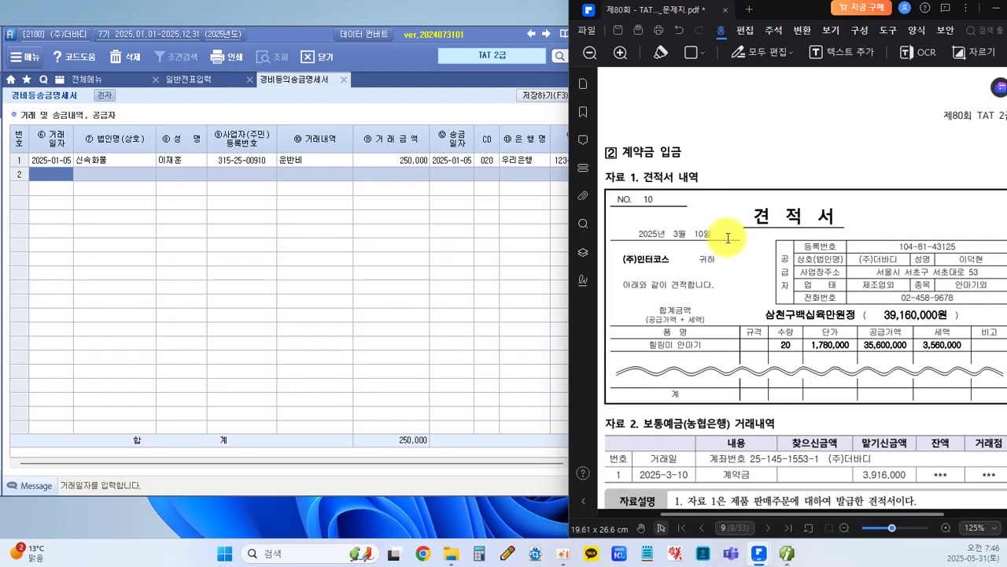
{"action": "scroll", "coordinate": [728, 238], "scroll_direction": "down", "scroll_amount": 2}
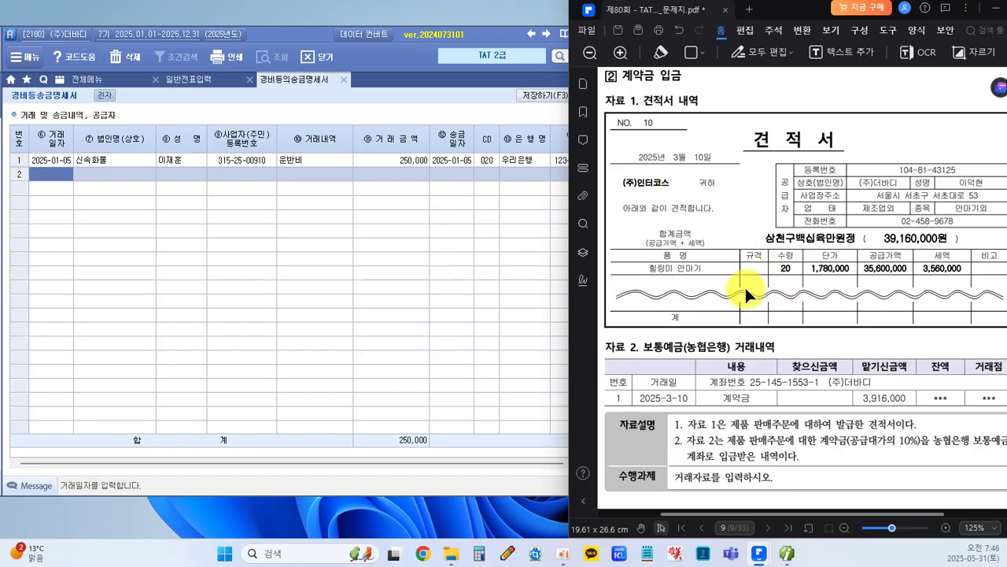
{"action": "scroll", "coordinate": [793, 314], "scroll_direction": "down", "scroll_amount": 2}
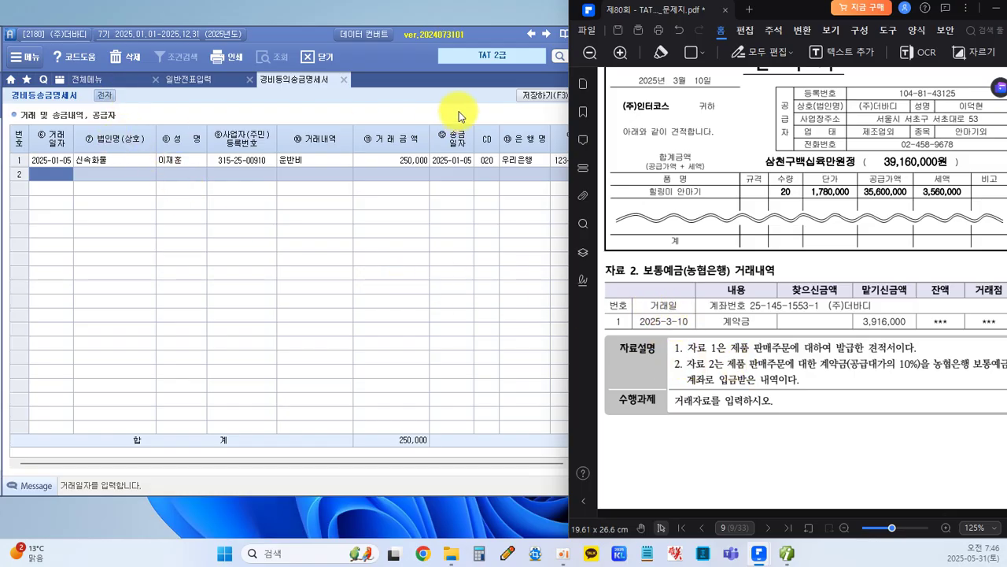
Switch to the general voucher entry (일반전표입력) and set the voucher date to March 10.
{"action": "left_click", "coordinate": [197, 83]}
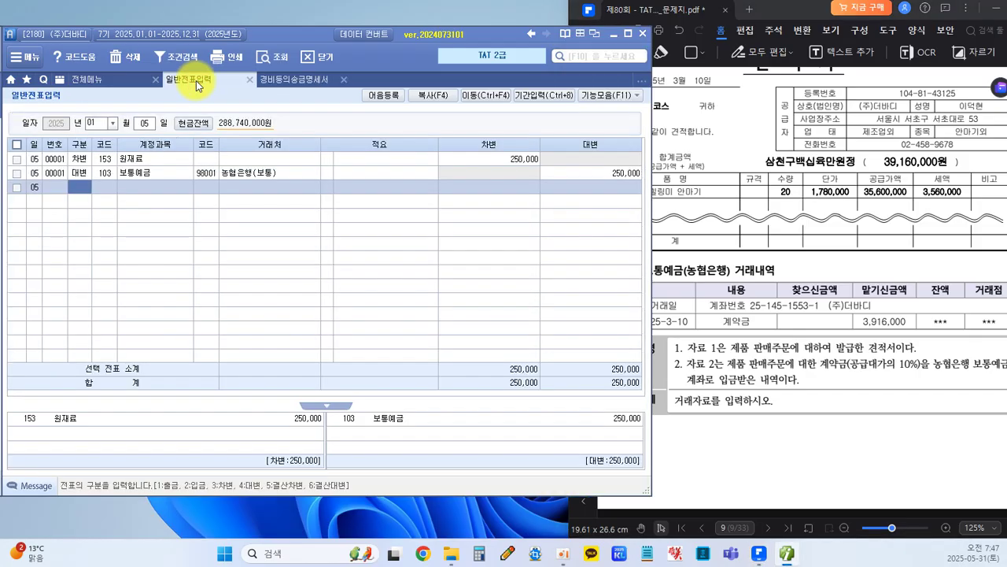
{"action": "left_click", "coordinate": [113, 126]}
{"action": "left_click", "coordinate": [113, 126]}
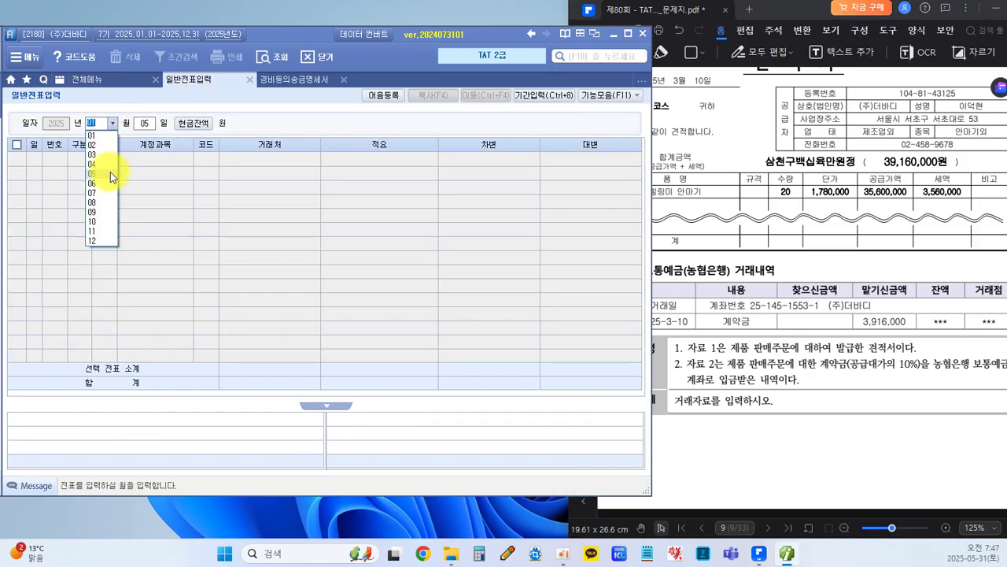
{"action": "left_click", "coordinate": [101, 155]}
{"action": "type", "text": "10"}
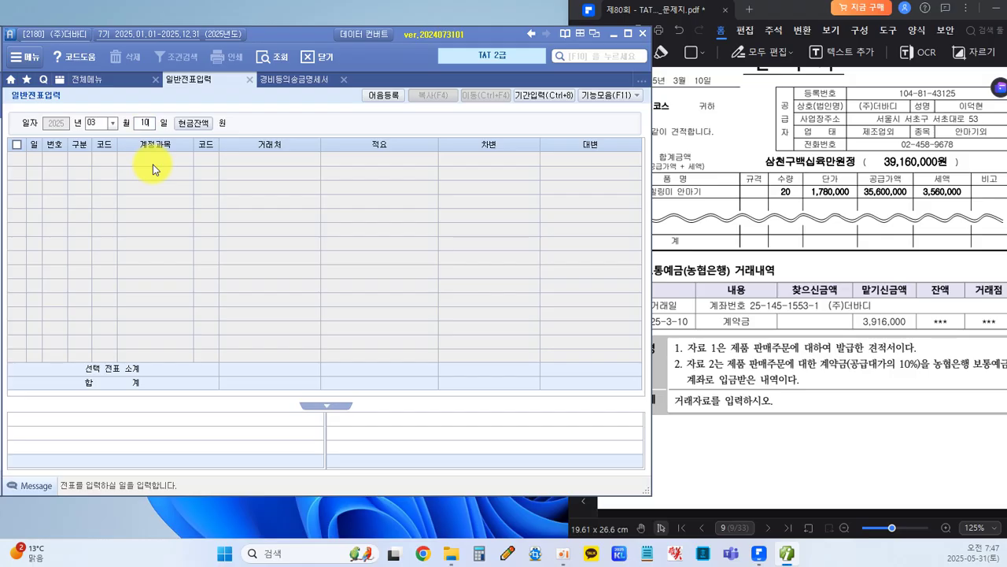
{"action": "key", "text": "Return"}
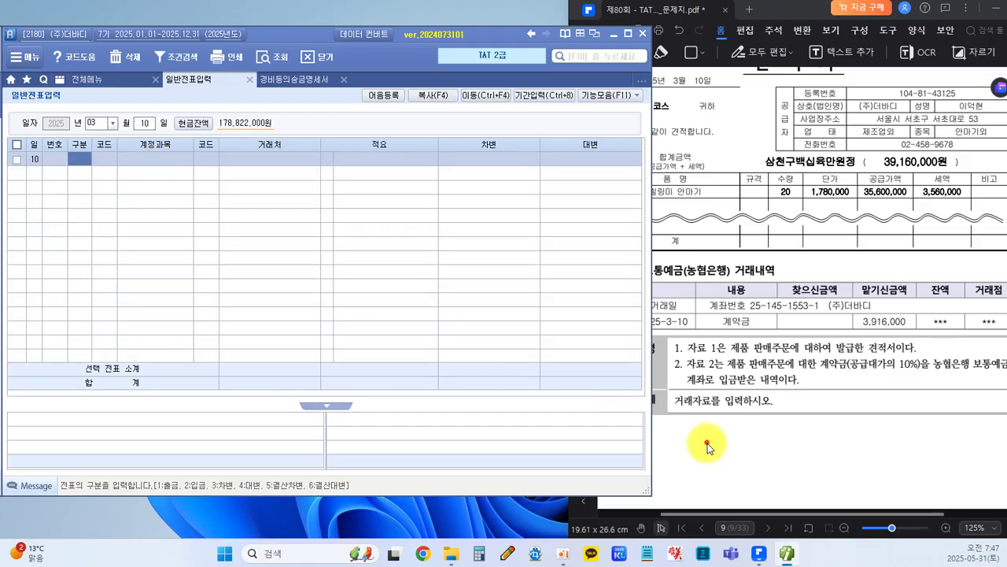
Review exercise 2's deposit details in the PDF and start a debit (차변) line with account 103 보통예금.
{"action": "left_click", "coordinate": [673, 425]}
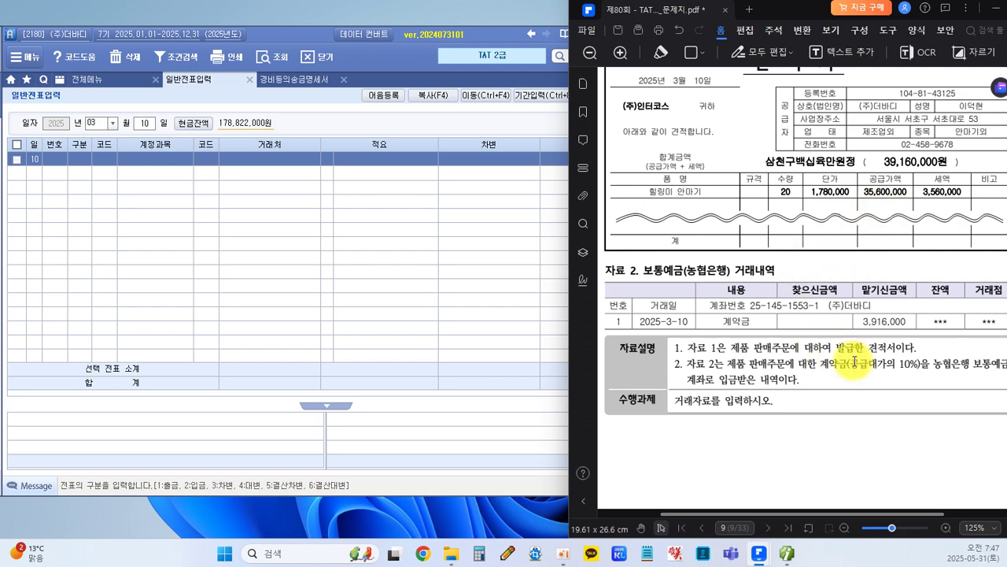
{"action": "scroll", "coordinate": [847, 362], "scroll_direction": "down", "scroll_amount": 2}
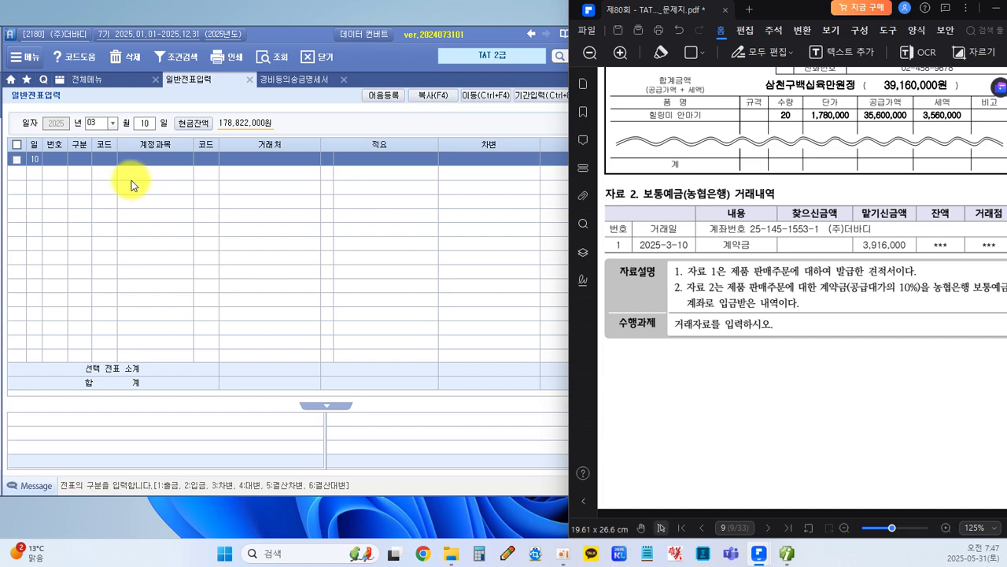
{"action": "left_click", "coordinate": [81, 162]}
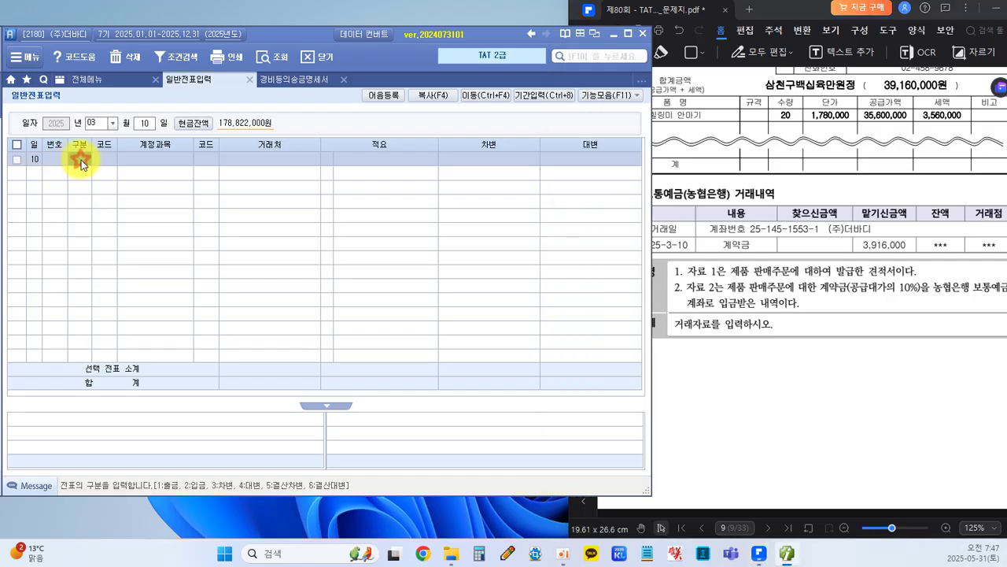
{"action": "type", "text": "3"}
{"action": "key", "text": "Return"}
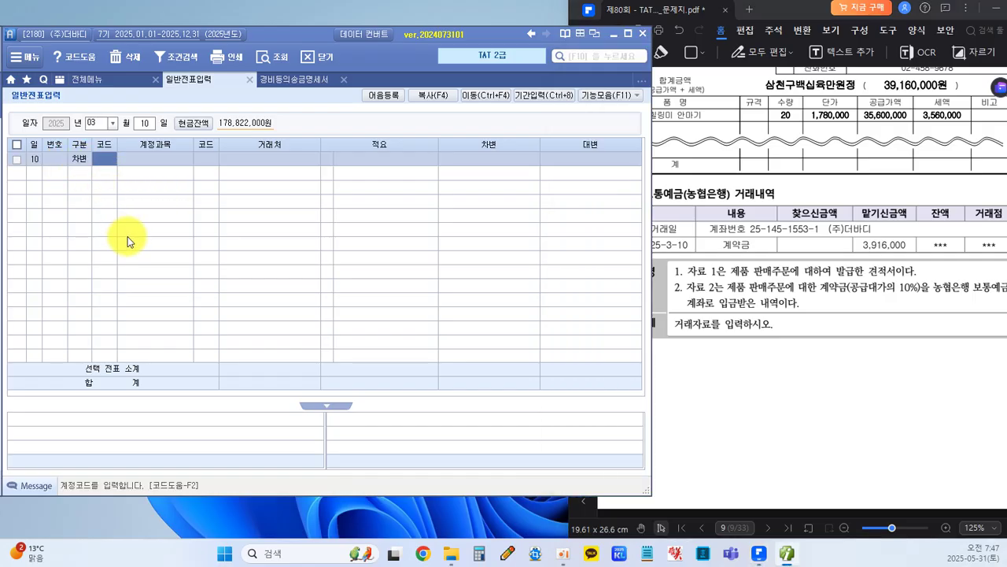
{"action": "type", "text": "103"}
{"action": "key", "text": "Return"}
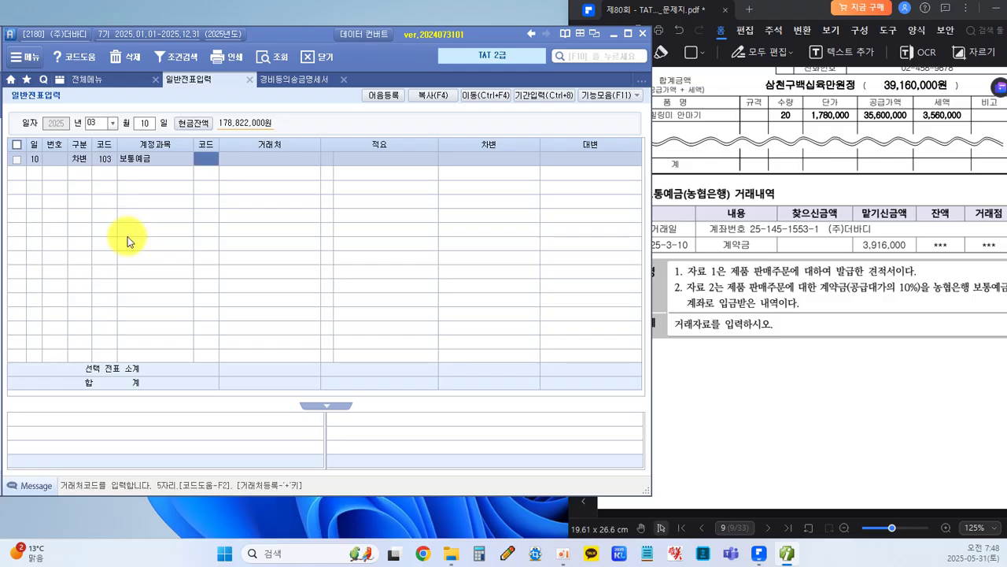
Look up 농협 to assign 농협은행(보통) as the debit line's counterparty and enter 3,916,000 as the debit amount.
{"action": "key", "text": "F2"}
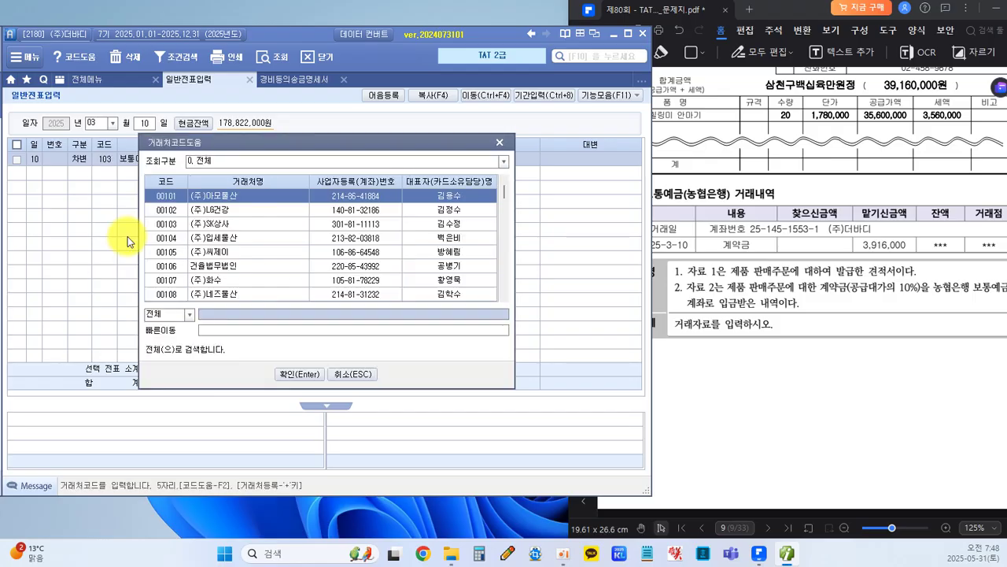
{"action": "type", "text": "농협"}
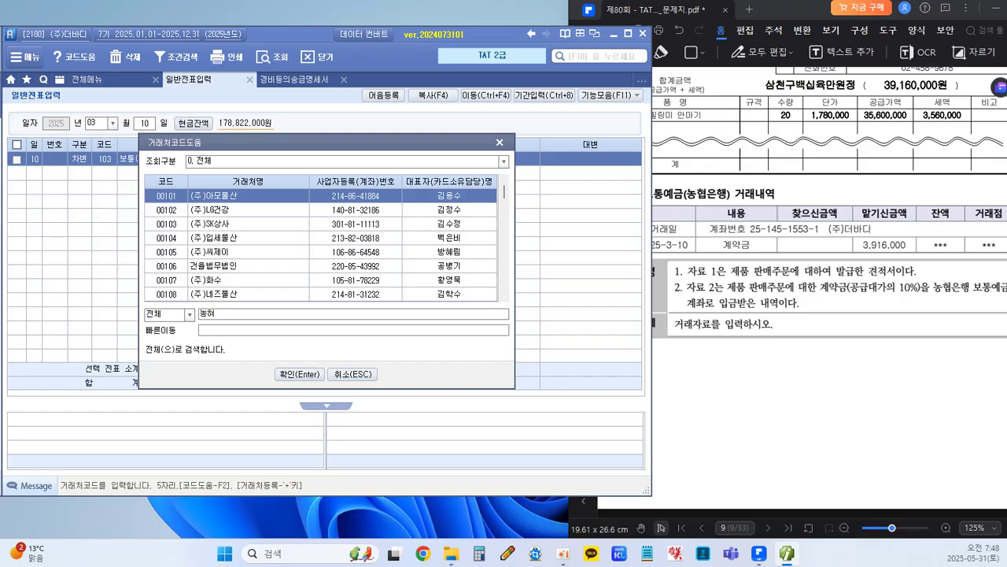
{"action": "key", "text": "Return"}
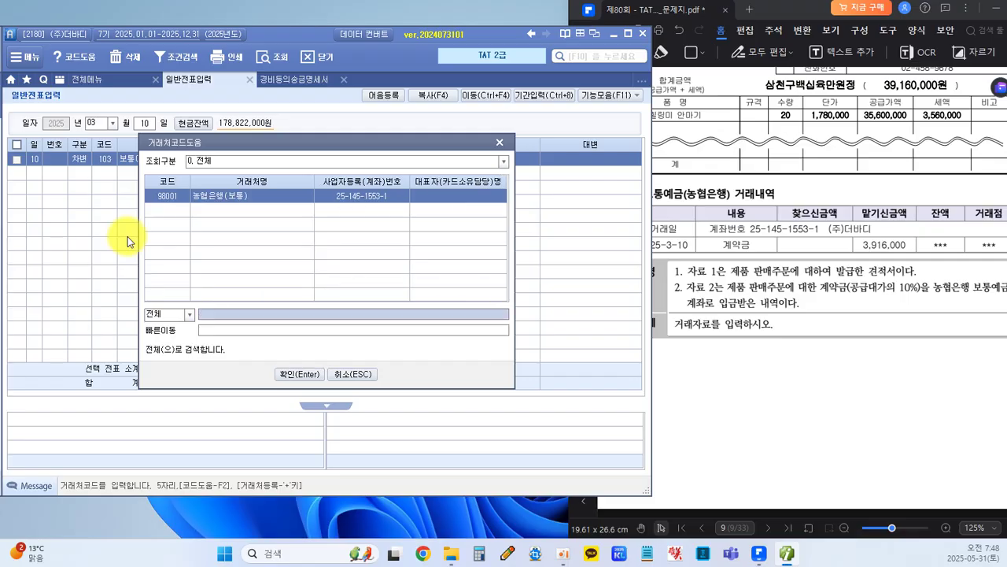
{"action": "key", "text": "Return"}
{"action": "key", "text": "Return"}
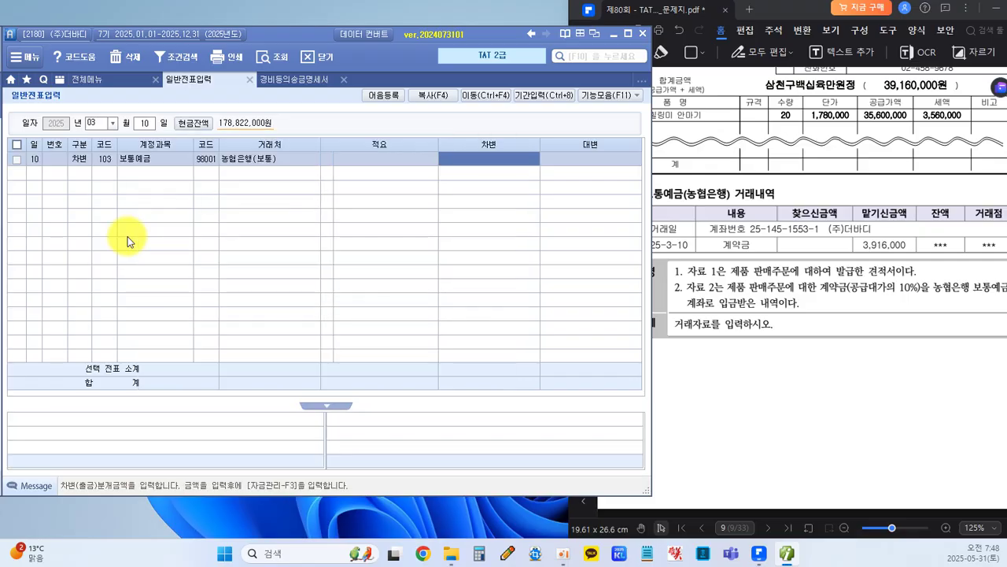
{"action": "type", "text": "3,"}
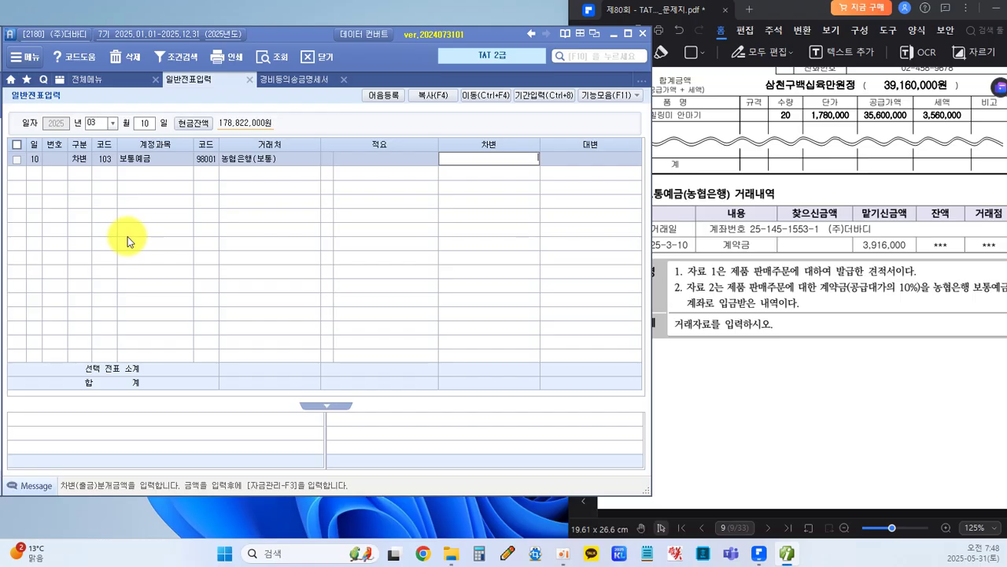
{"action": "type", "text": "916,000"}
{"action": "key", "text": "Return"}
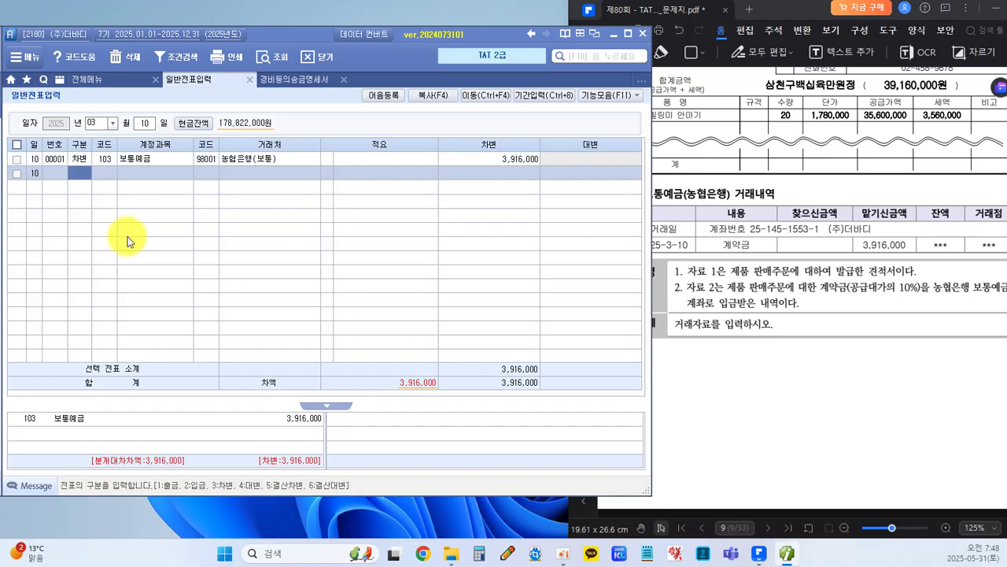
Add a credit (대변) line by searching the accounts for 선수 and choosing 선수금 (259).
{"action": "type", "text": "4"}
{"action": "key", "text": "F2"}
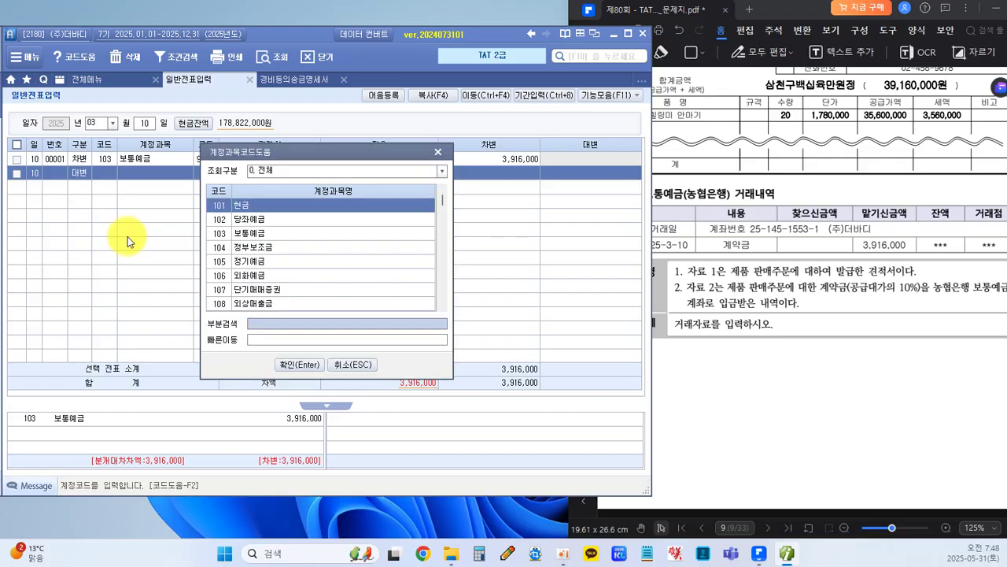
{"action": "type", "text": "선수"}
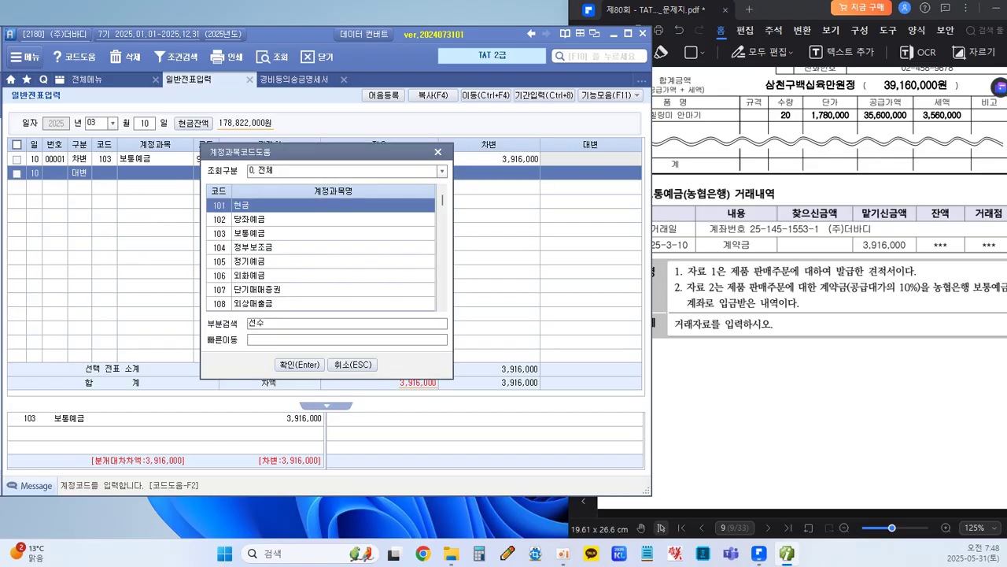
{"action": "key", "text": "Return"}
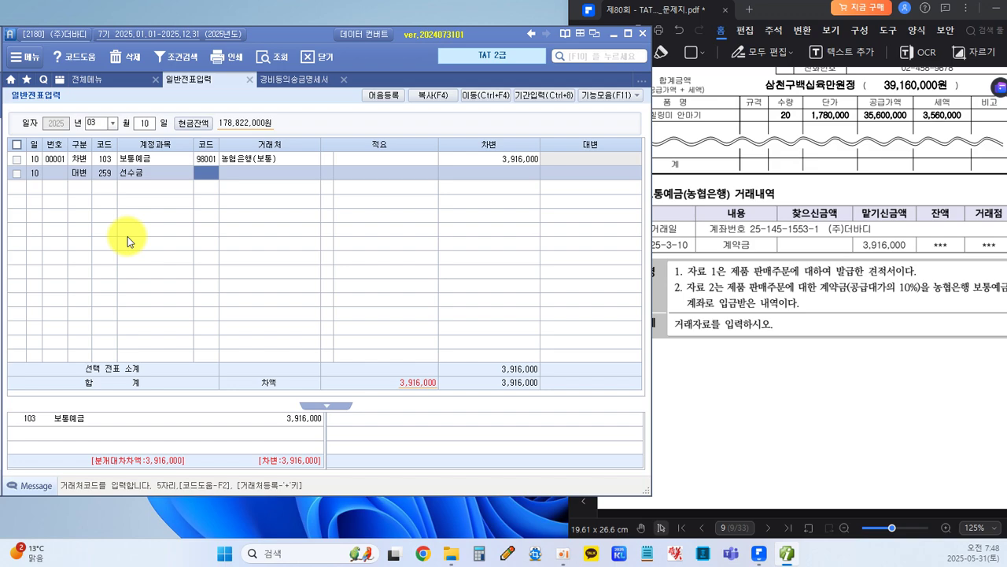
Check the customer on the quotation, assign (주)인터코스 to the 선수금 line and enter a credit amount of 3,916,000.
{"action": "left_click", "coordinate": [819, 368]}
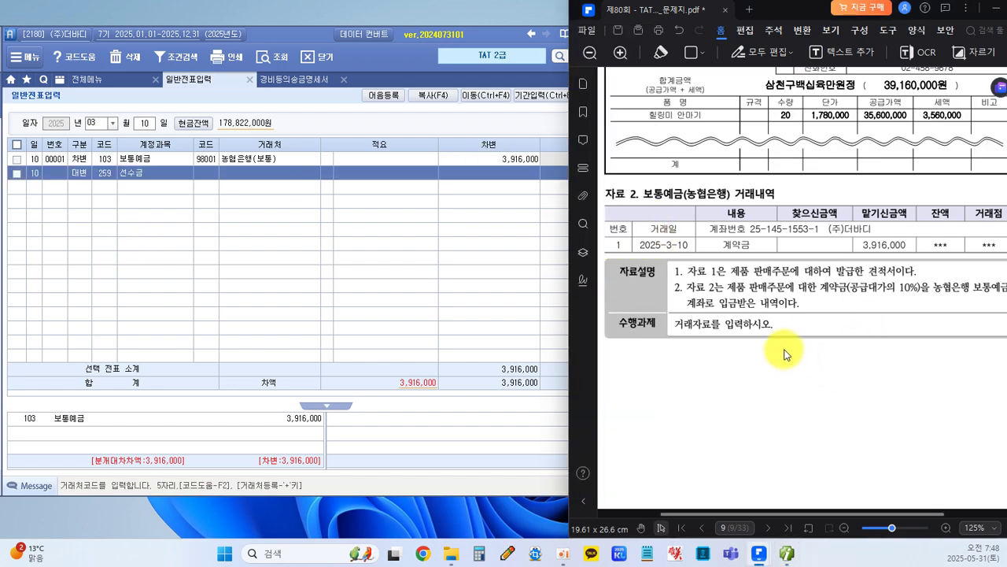
{"action": "scroll", "coordinate": [789, 350], "scroll_direction": "up", "scroll_amount": 4}
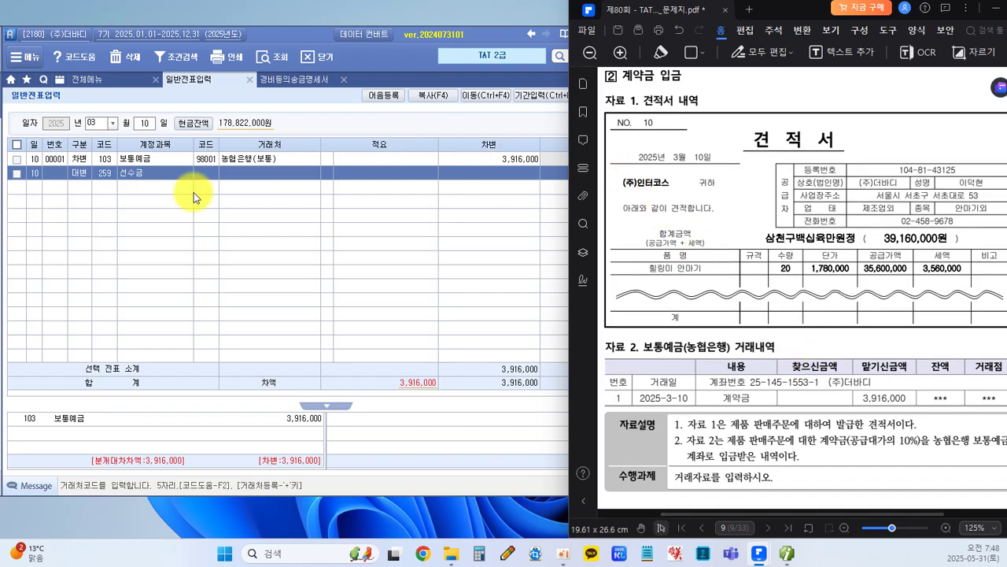
{"action": "left_click", "coordinate": [211, 178]}
{"action": "key", "text": "F2"}
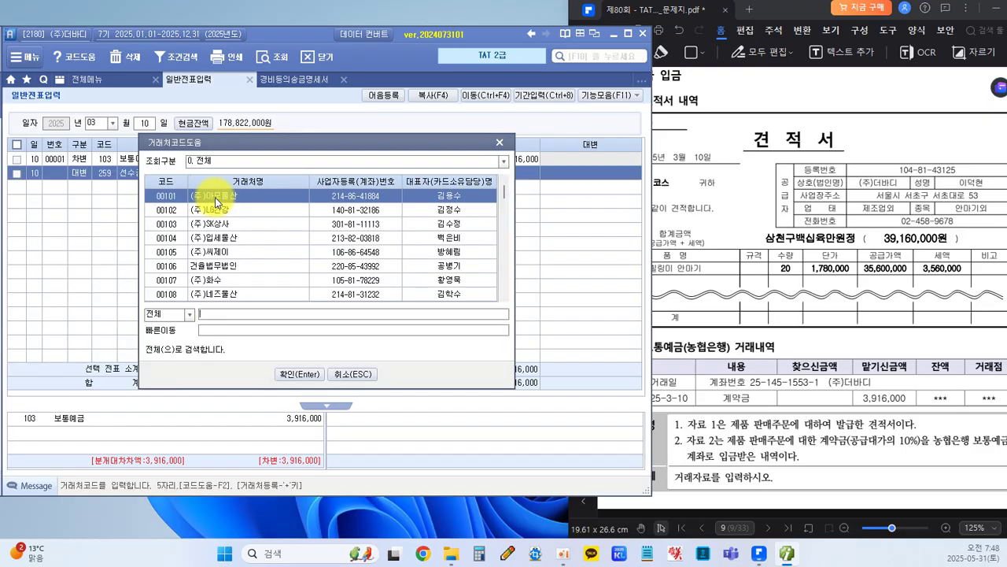
{"action": "type", "text": "인"}
{"action": "type", "text": "터"}
{"action": "key", "text": "Return"}
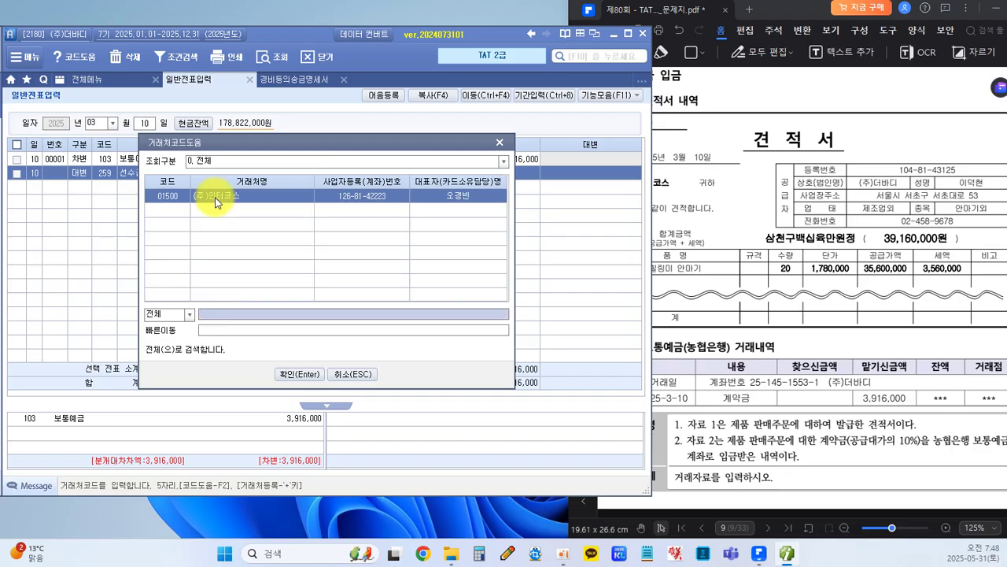
{"action": "double_click", "coordinate": [218, 197]}
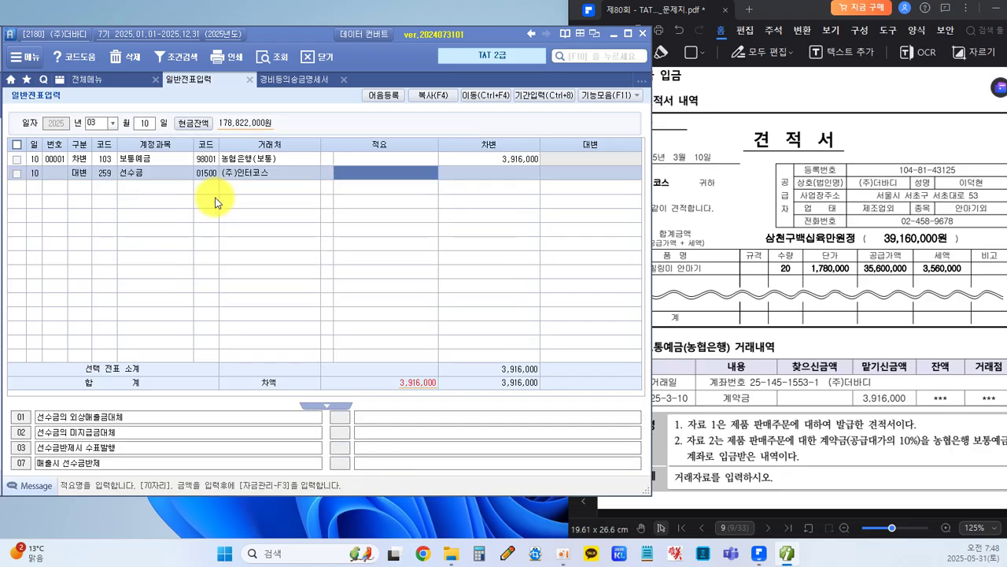
{"action": "key", "text": "Return"}
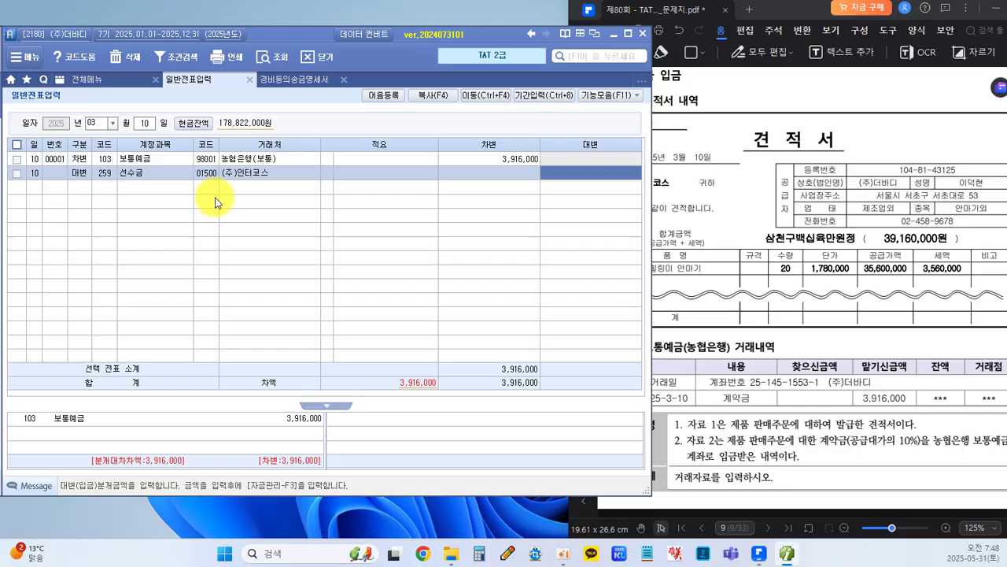
{"action": "type", "text": "39"}
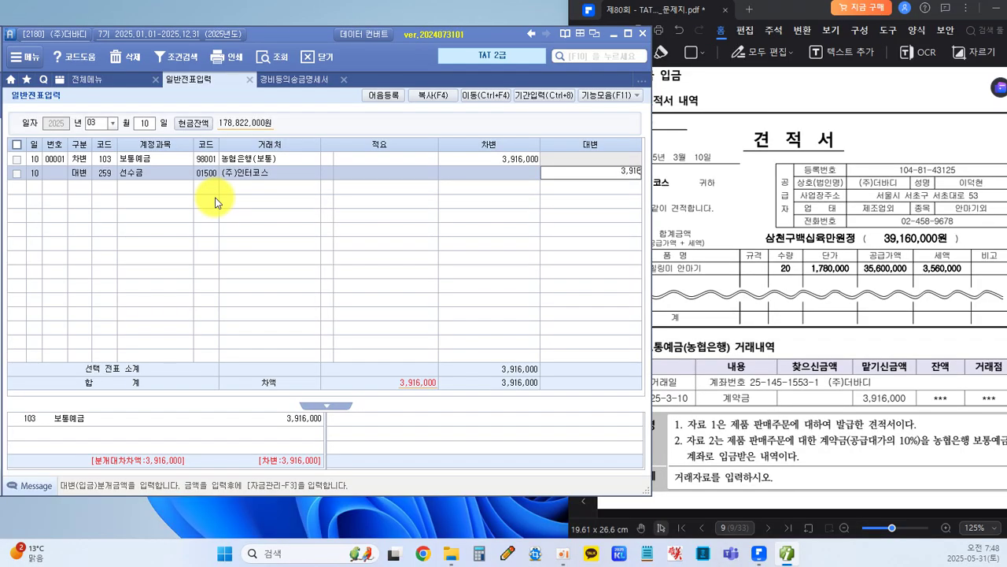
{"action": "key", "text": "Return"}
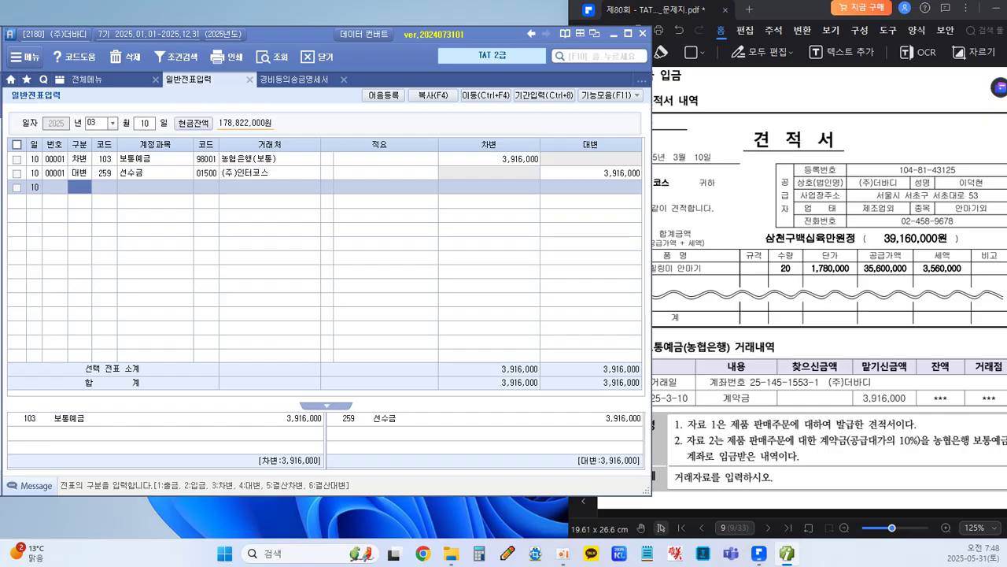
Read exercise 3 (신규매입자산의 고정자산 등록) in the exam PDF, including the car tax invoice, insurance certificate, 우리은행 transactions and required tasks.
{"action": "left_click", "coordinate": [773, 297]}
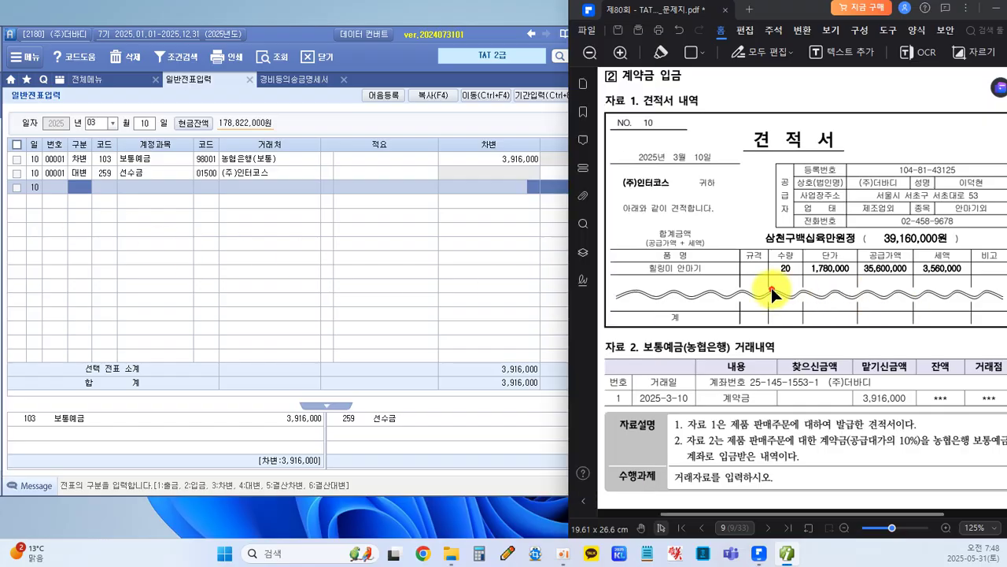
{"action": "scroll", "coordinate": [742, 293], "scroll_direction": "down", "scroll_amount": 10}
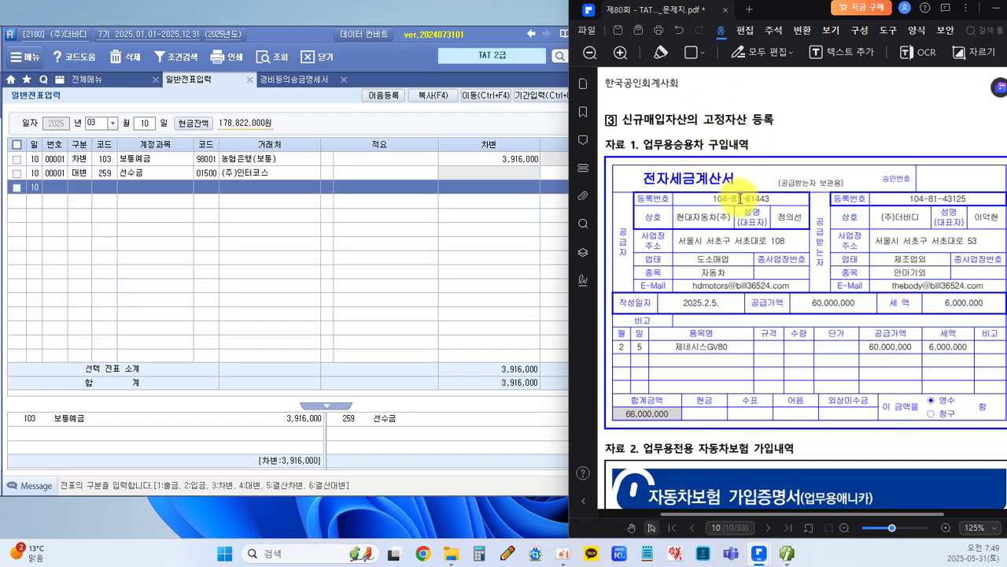
{"action": "scroll", "coordinate": [740, 199], "scroll_direction": "down", "scroll_amount": 3}
{"action": "scroll", "coordinate": [735, 194], "scroll_direction": "up", "scroll_amount": 3}
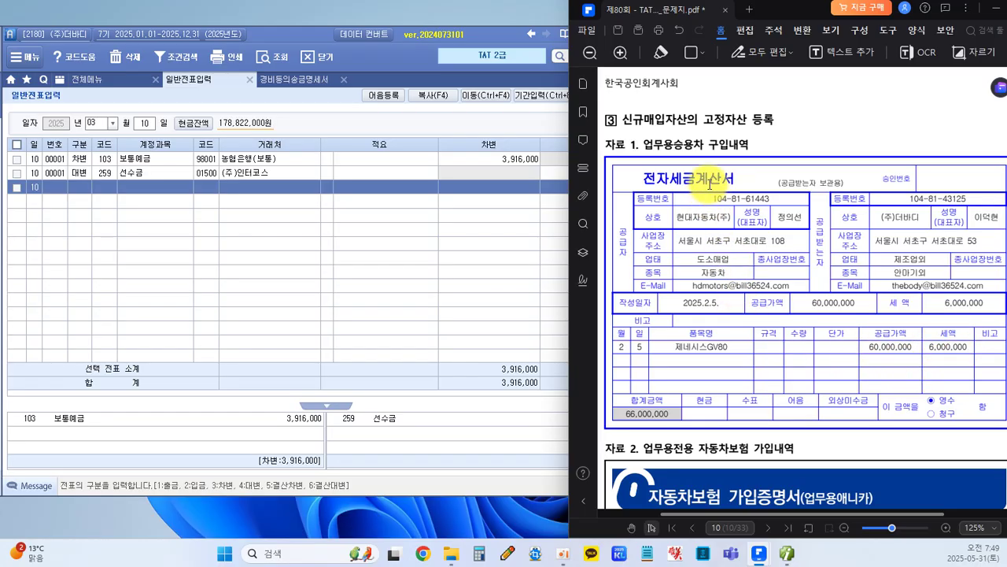
{"action": "scroll", "coordinate": [742, 219], "scroll_direction": "down", "scroll_amount": 4}
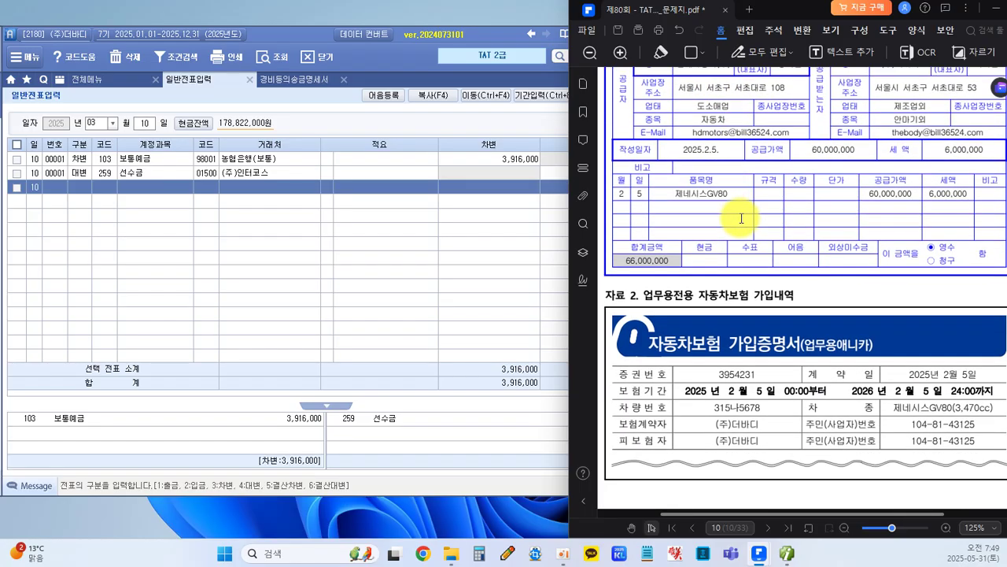
{"action": "scroll", "coordinate": [742, 219], "scroll_direction": "down", "scroll_amount": 2}
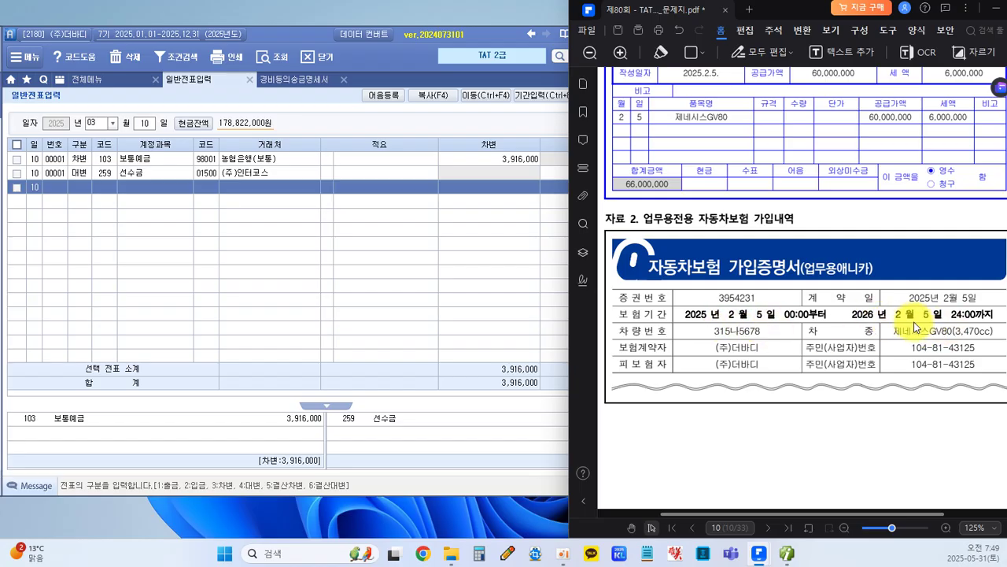
{"action": "scroll", "coordinate": [783, 331], "scroll_direction": "down", "scroll_amount": 10}
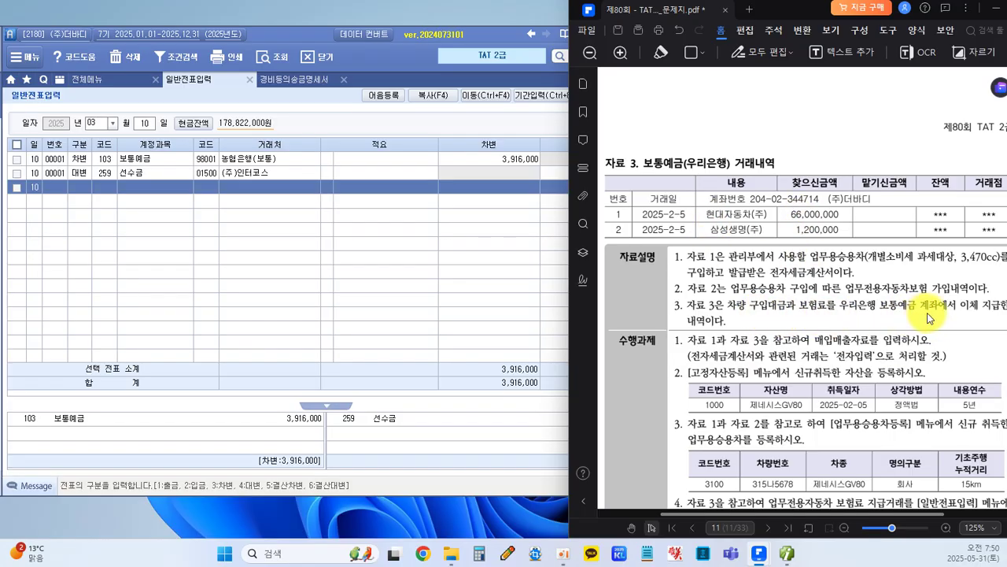
{"action": "scroll", "coordinate": [801, 304], "scroll_direction": "down", "scroll_amount": 2}
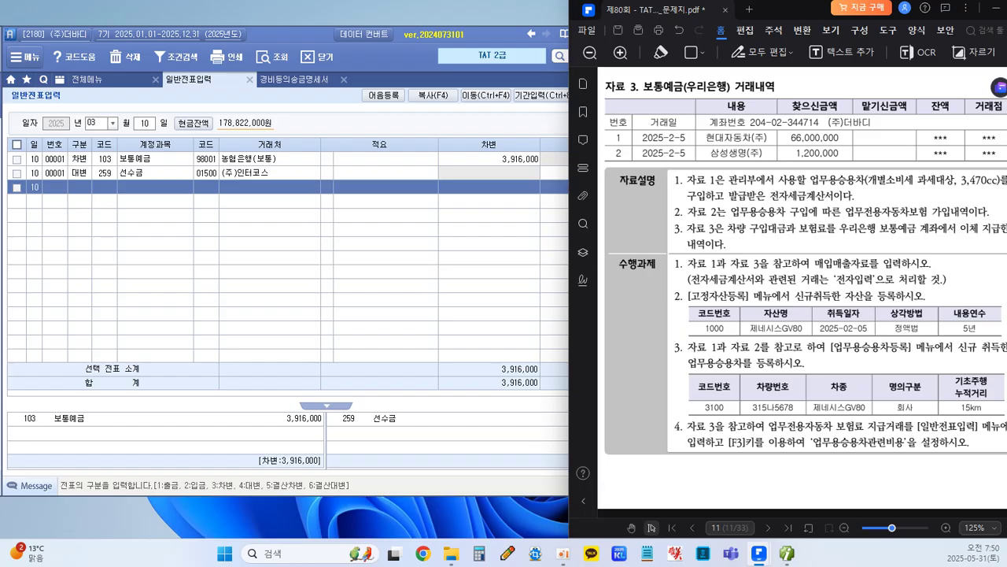
{"action": "scroll", "coordinate": [738, 286], "scroll_direction": "up", "scroll_amount": 3}
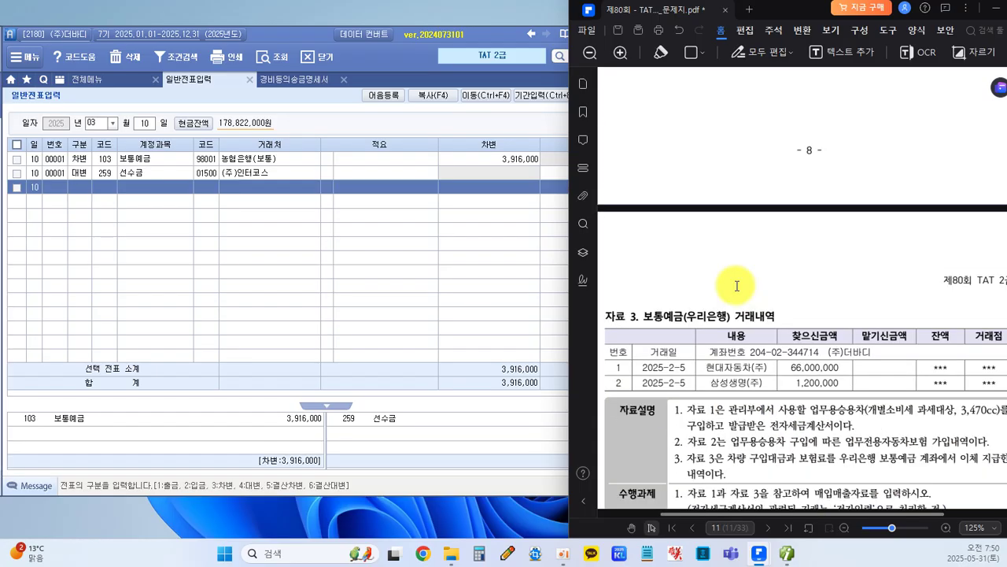
{"action": "scroll", "coordinate": [737, 285], "scroll_direction": "up", "scroll_amount": 10}
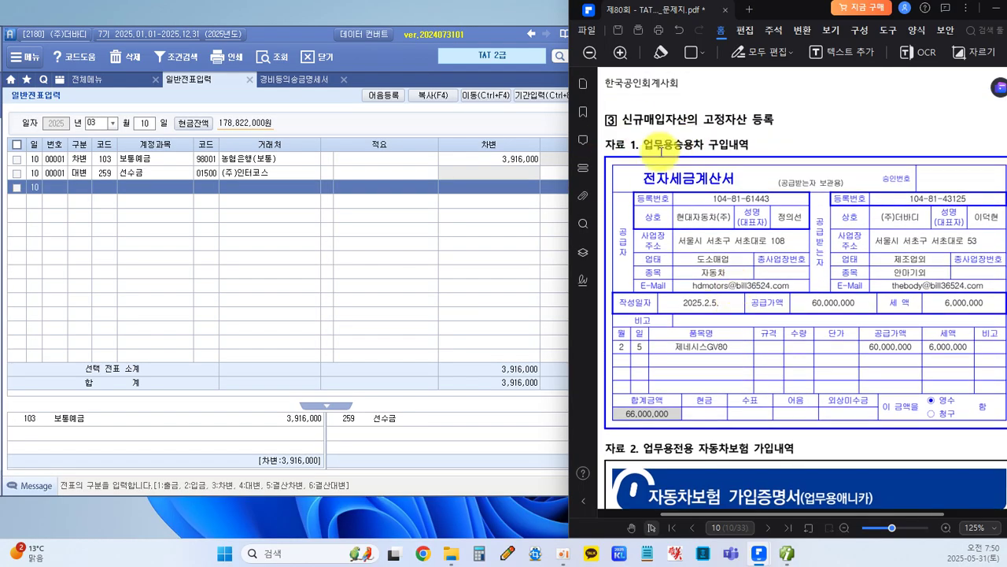
Open the purchase and sales voucher entry form (매입매출전표입력) for the vehicle purchase in exercise 3.
{"action": "left_click", "coordinate": [299, 256]}
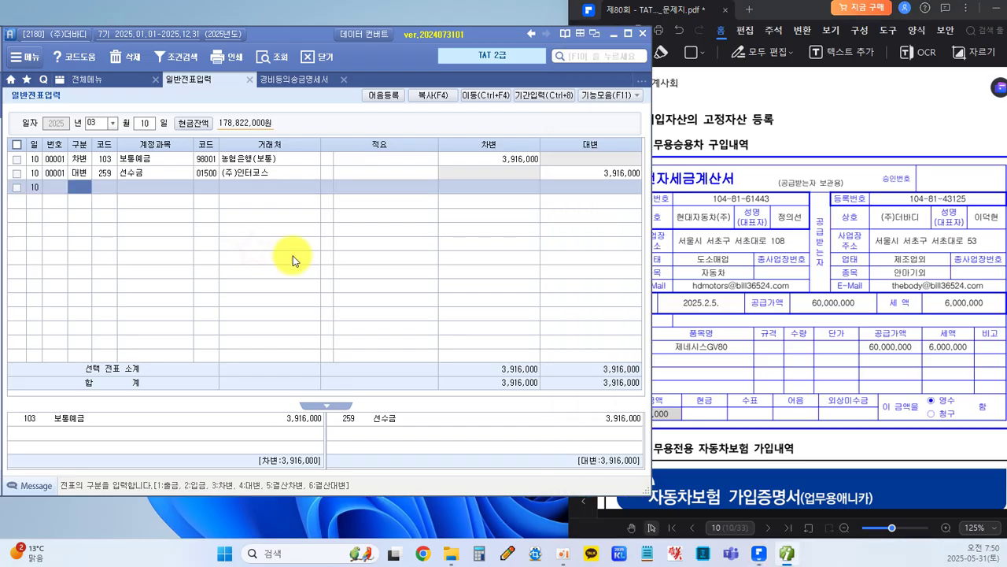
{"action": "left_click", "coordinate": [768, 257]}
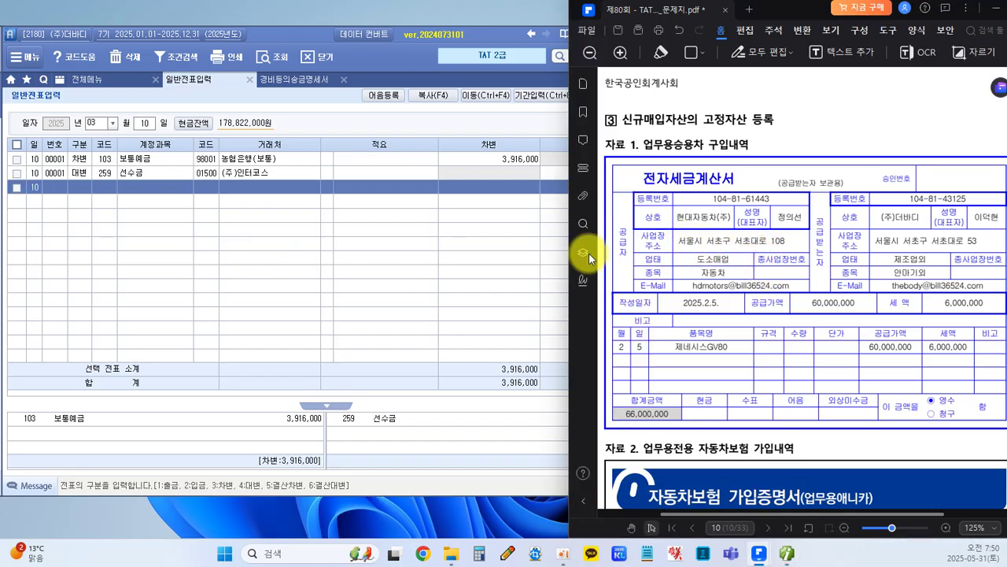
{"action": "left_click", "coordinate": [57, 77]}
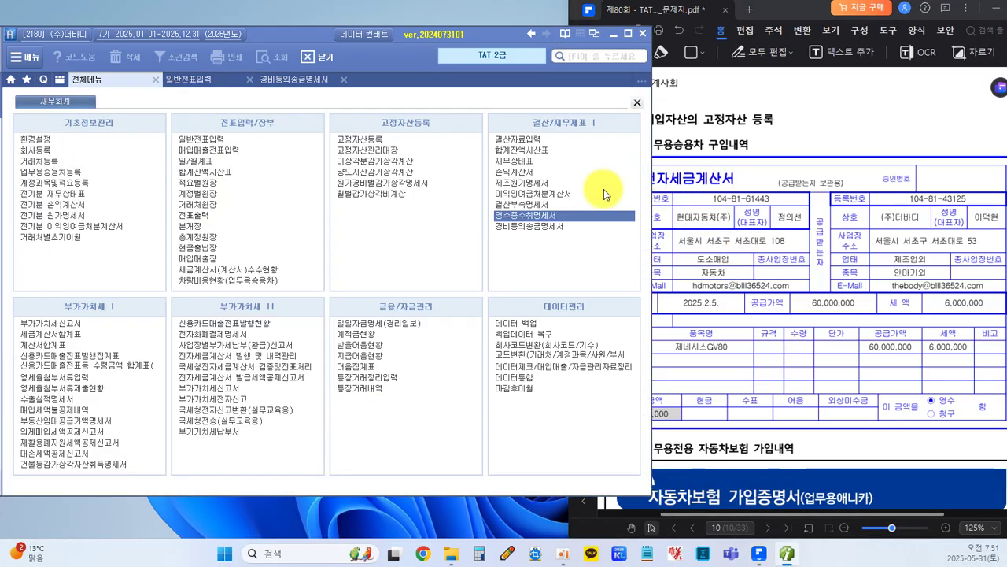
{"action": "left_click", "coordinate": [195, 148]}
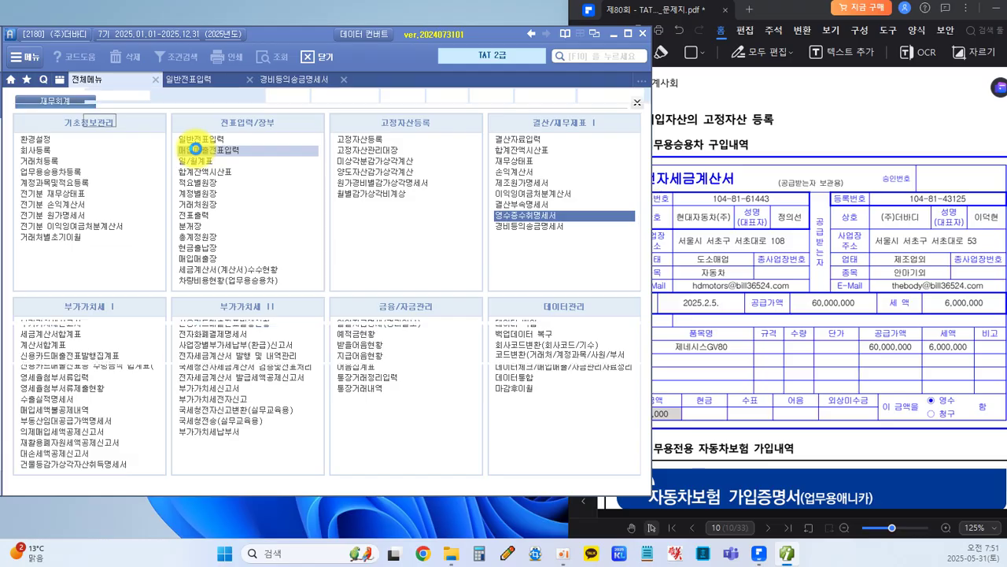
{"action": "double_click", "coordinate": [195, 149]}
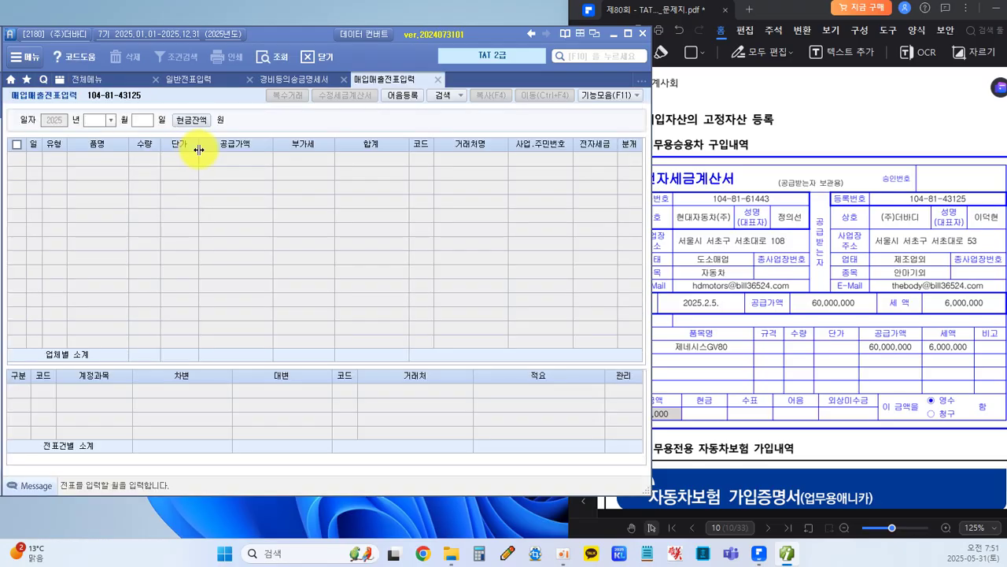
Set the voucher date to month 02, day 05.
{"action": "left_click", "coordinate": [701, 252]}
{"action": "left_click", "coordinate": [109, 121]}
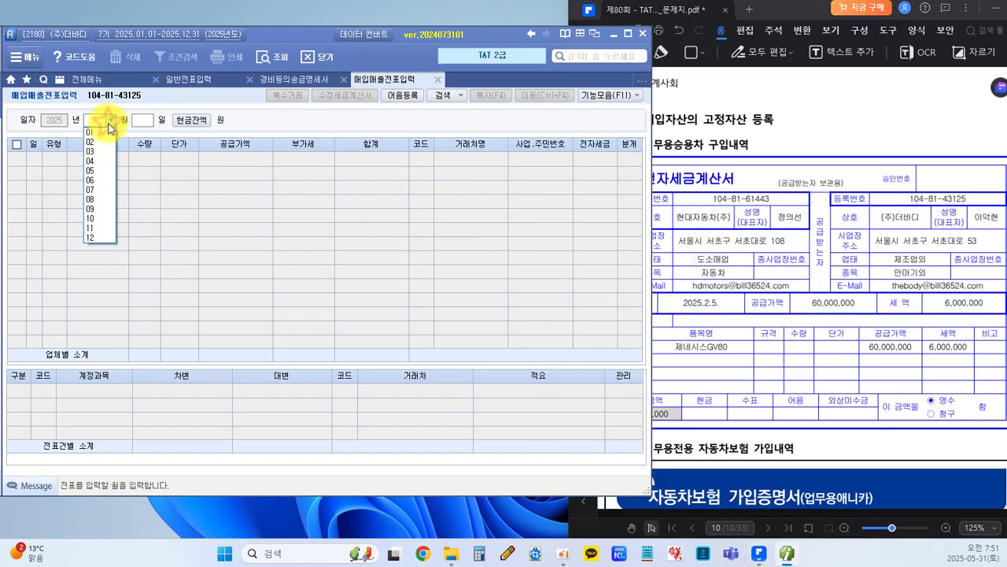
{"action": "left_click", "coordinate": [92, 142]}
{"action": "type", "text": "05"}
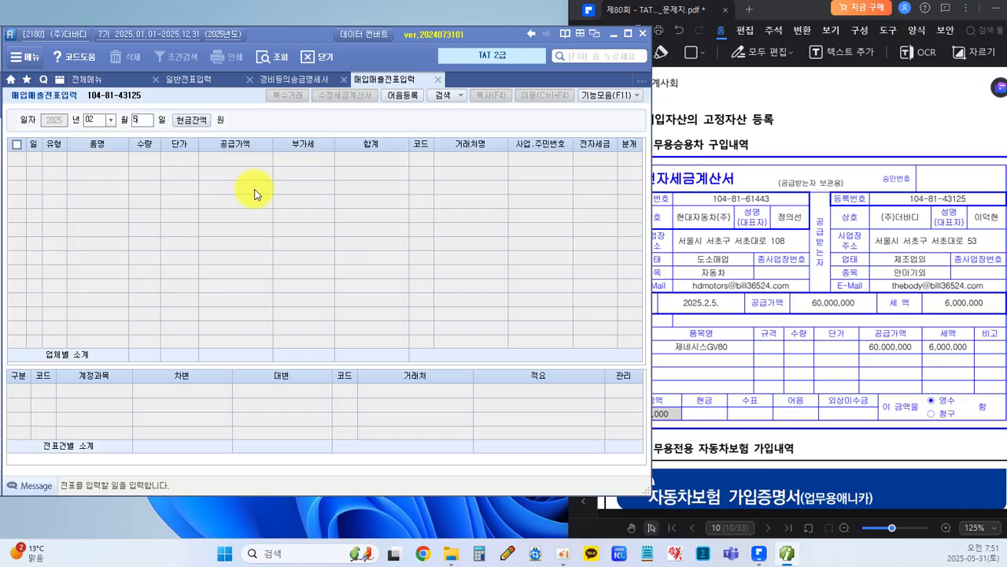
{"action": "key", "text": "Return"}
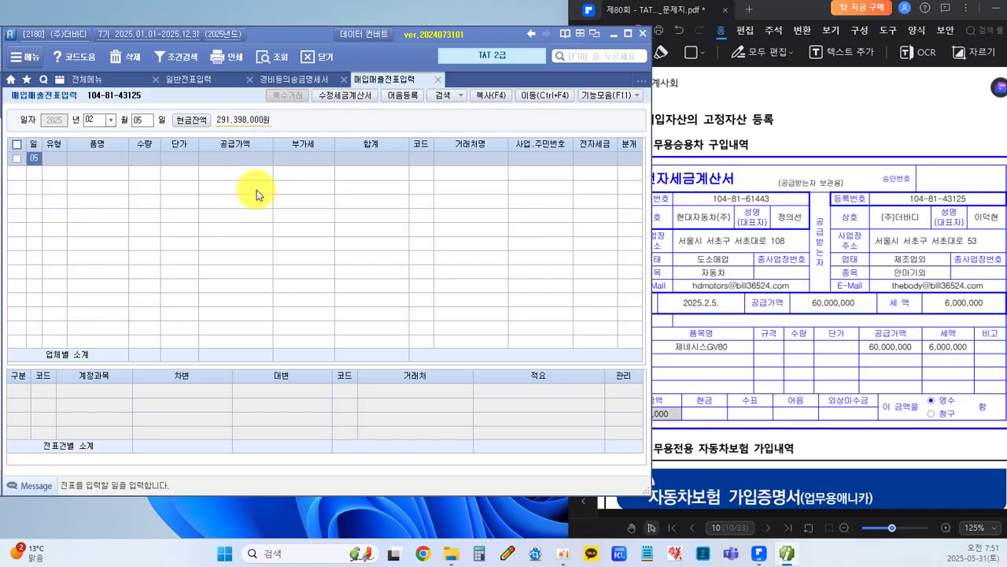
Set the entry's tax type to 54 불공 with the non-deductible reason 3, 비영업용 소형승용차 구입 및 유지.
{"action": "key", "text": "Return"}
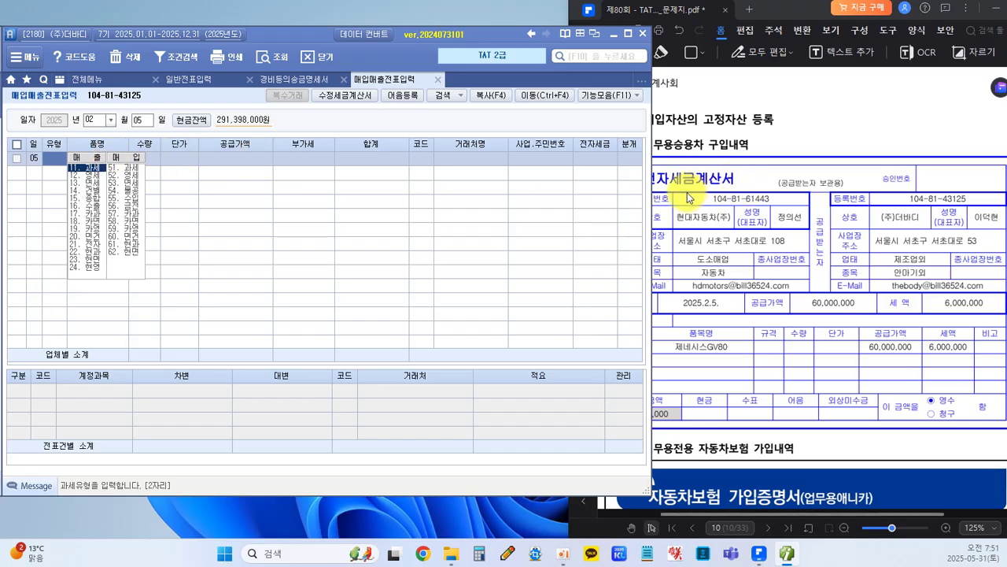
{"action": "left_click", "coordinate": [130, 191]}
{"action": "left_click", "coordinate": [373, 240]}
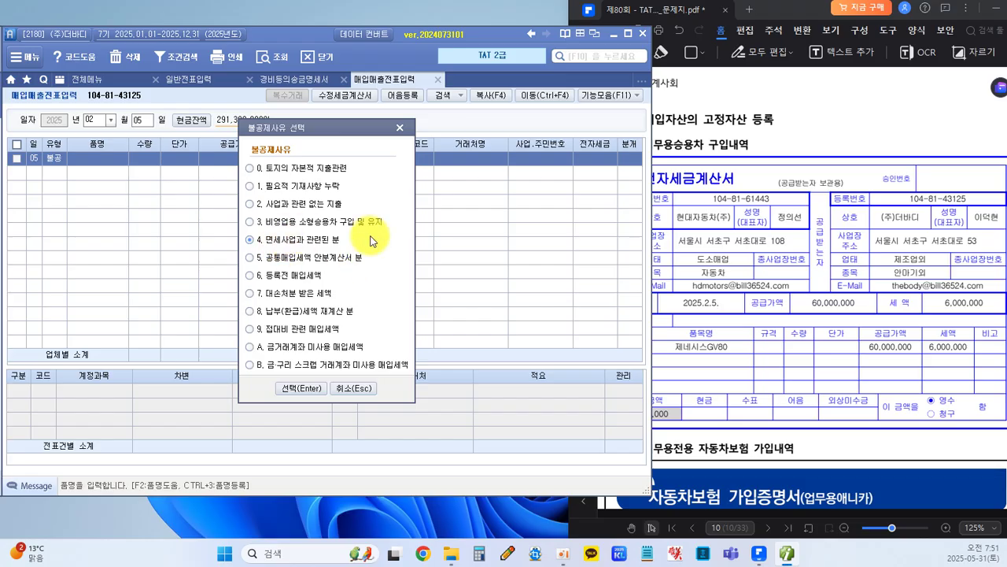
{"action": "left_click", "coordinate": [251, 221]}
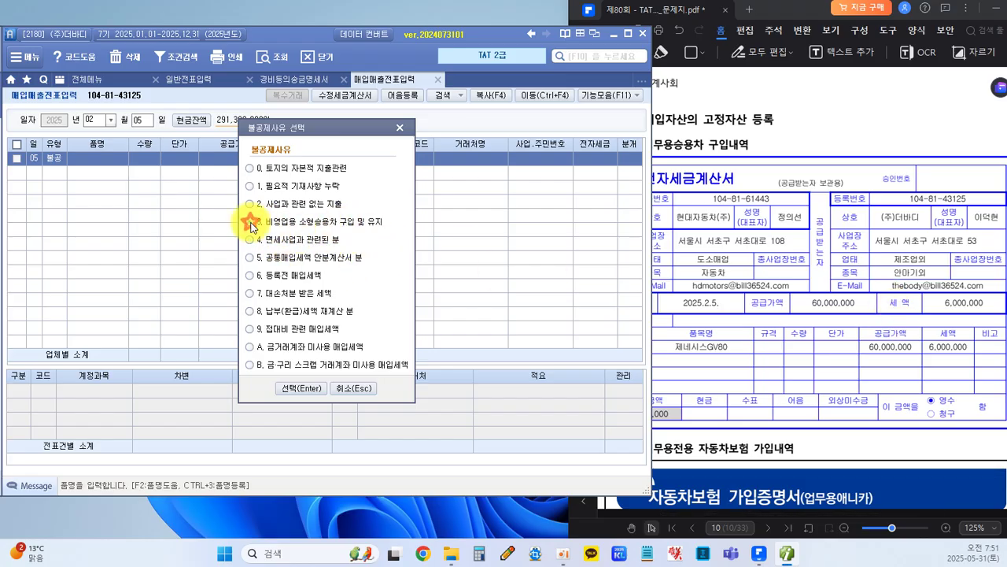
{"action": "left_click", "coordinate": [303, 388]}
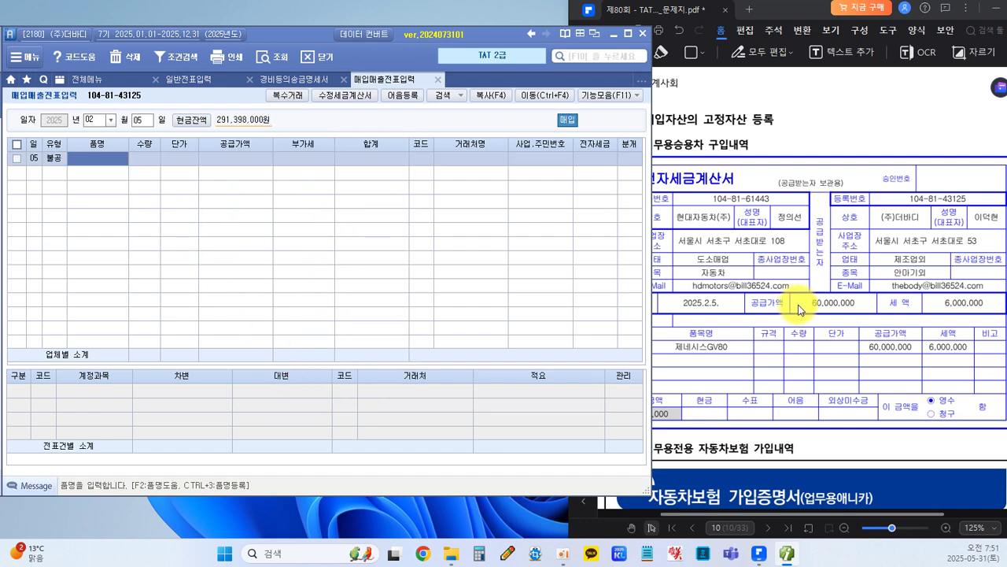
Enter the item name 제네시스GV80 and a supply value (공급가액) of 60,000,000, leaving quantity and unit price blank.
{"action": "type", "text": "ㅈ"}
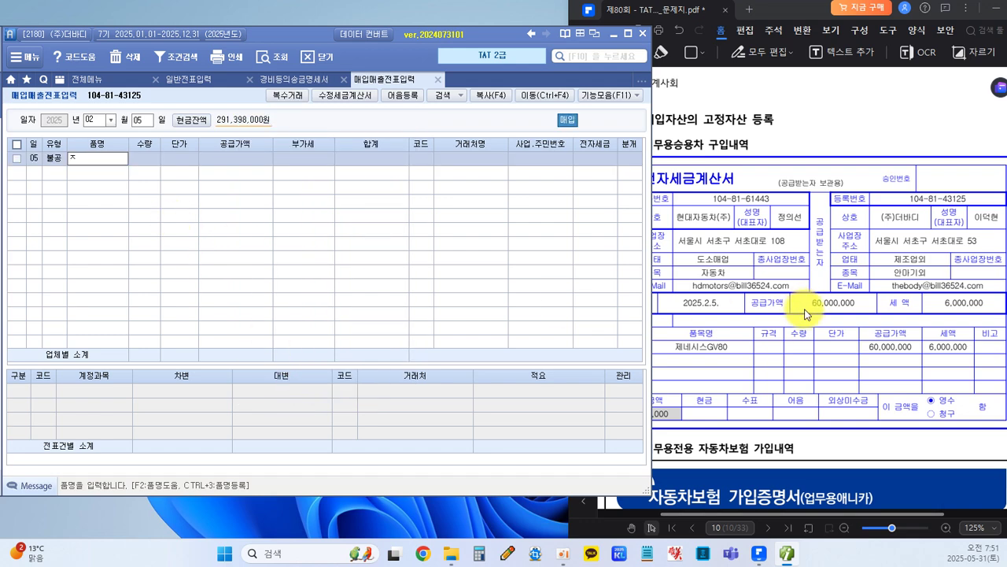
{"action": "type", "text": "ㄴ"}
{"action": "type", "text": "ㅡ"}
{"action": "type", "text": "GV80"}
{"action": "key", "text": "Return"}
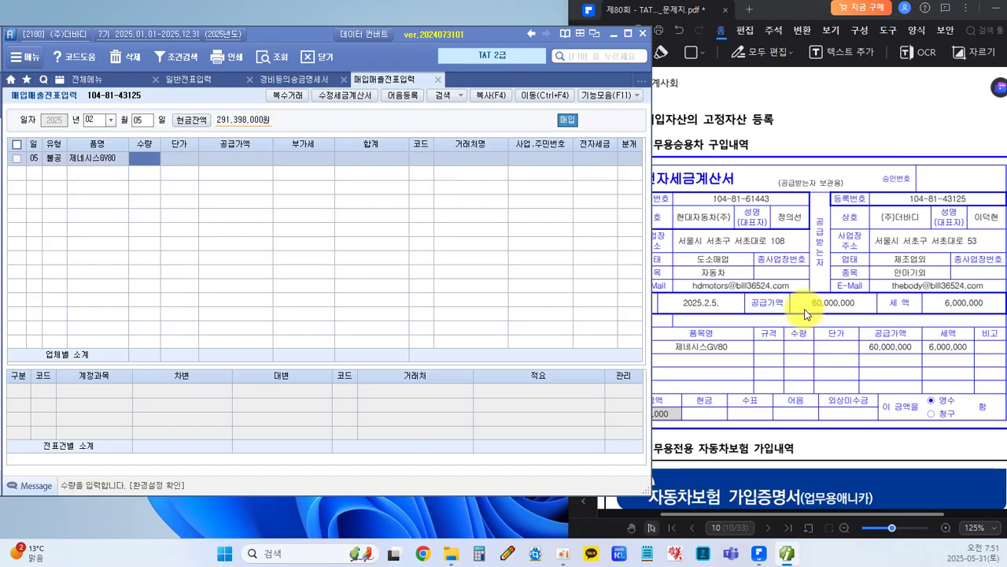
{"action": "key", "text": "Return"}
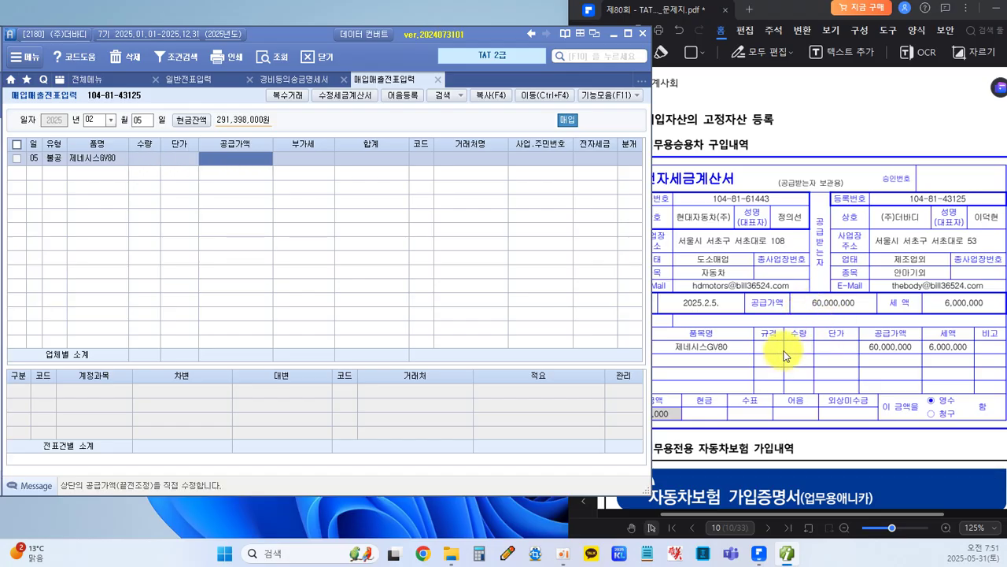
{"action": "type", "text": "60,000,000"}
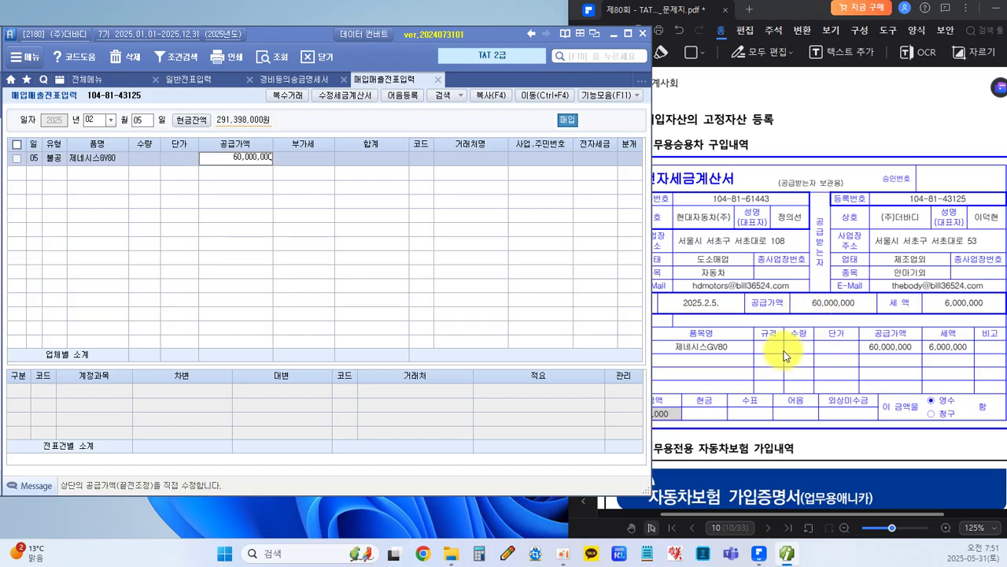
{"action": "key", "text": "Return"}
{"action": "key", "text": "Return"}
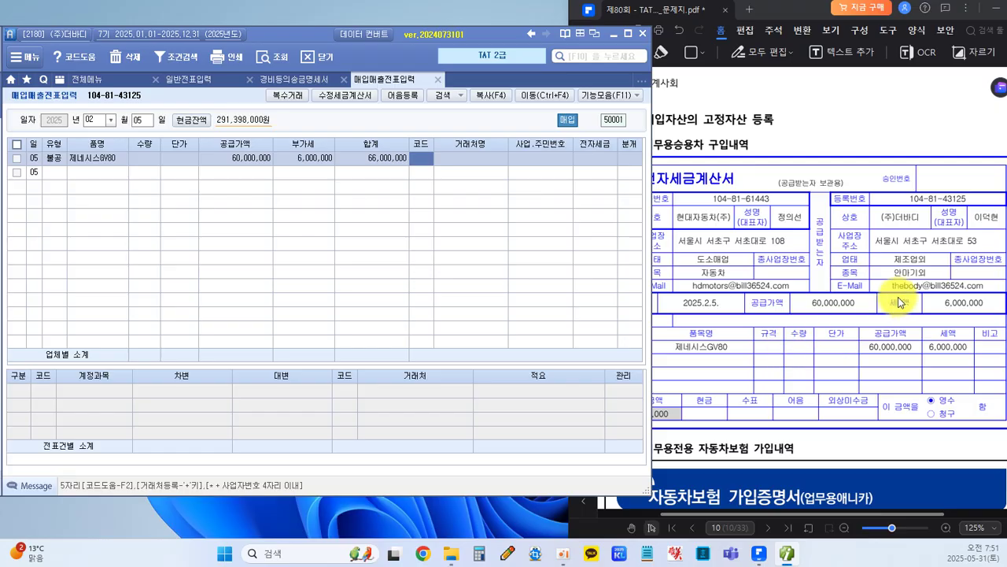
Look up 현대 to assign 현대자동차(주) as the counterparty and mark the electronic tax invoice field as 전자입력.
{"action": "key", "text": "F2"}
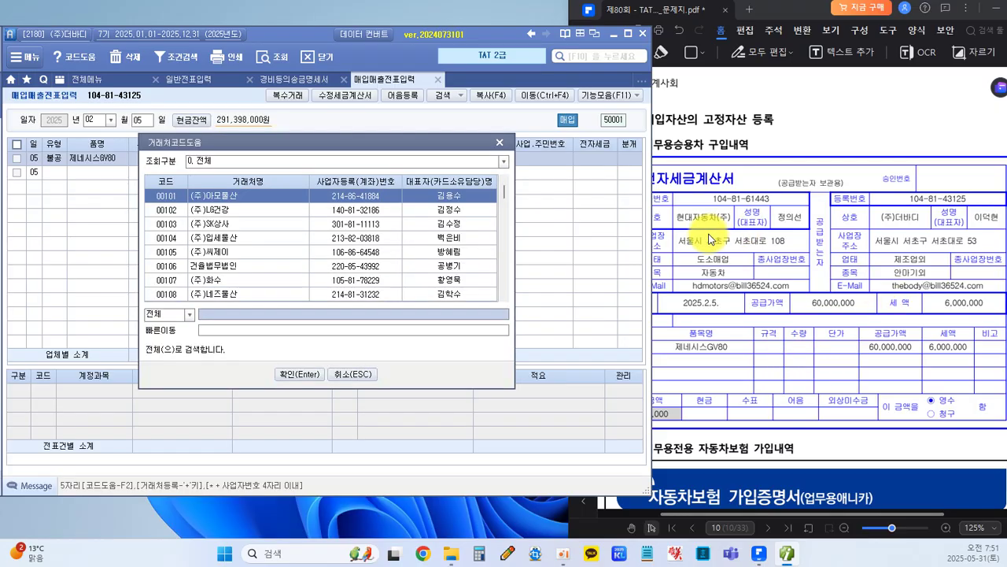
{"action": "type", "text": "이"}
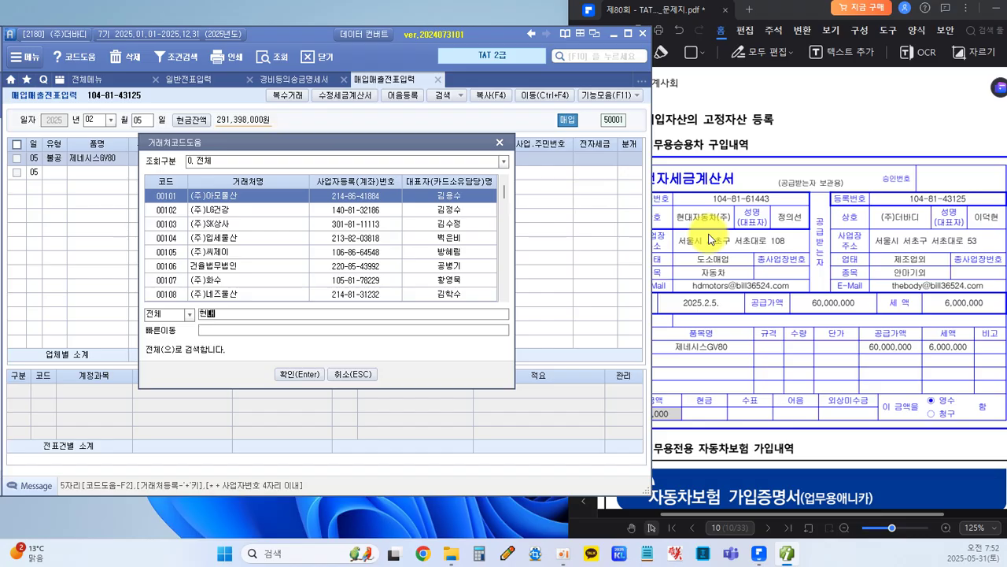
{"action": "key", "text": "Return"}
{"action": "key", "text": "Down"}
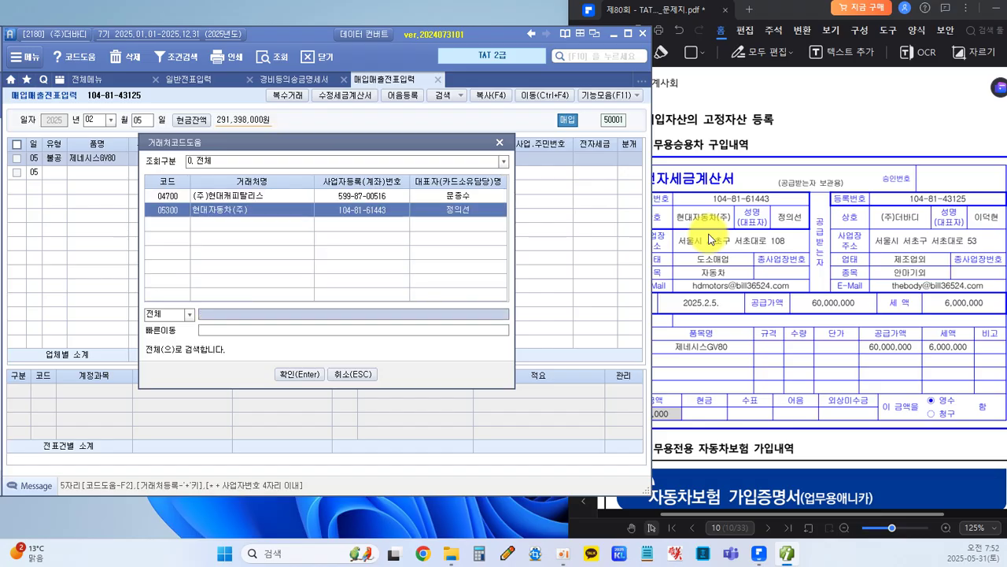
{"action": "key", "text": "Return"}
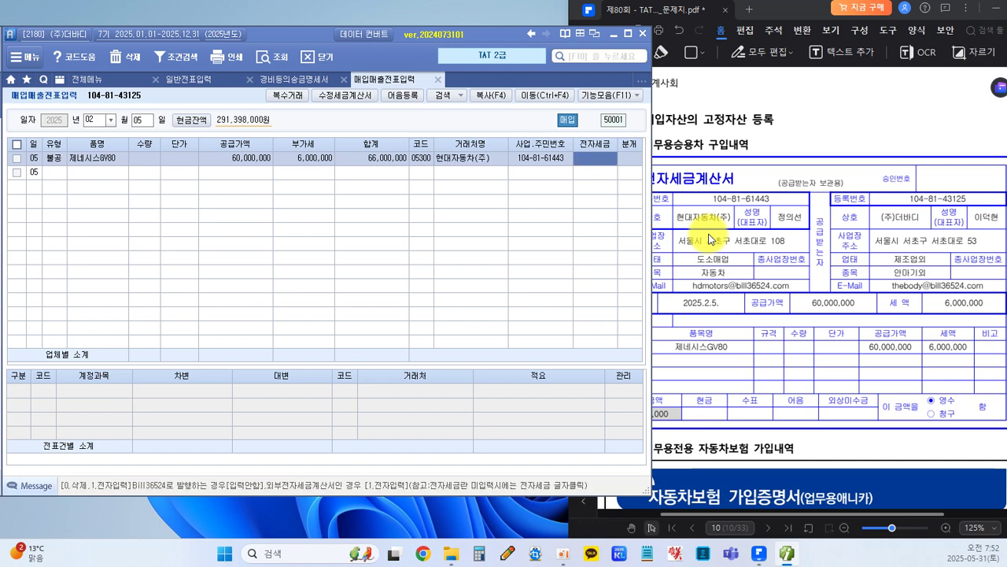
{"action": "key", "text": "1"}
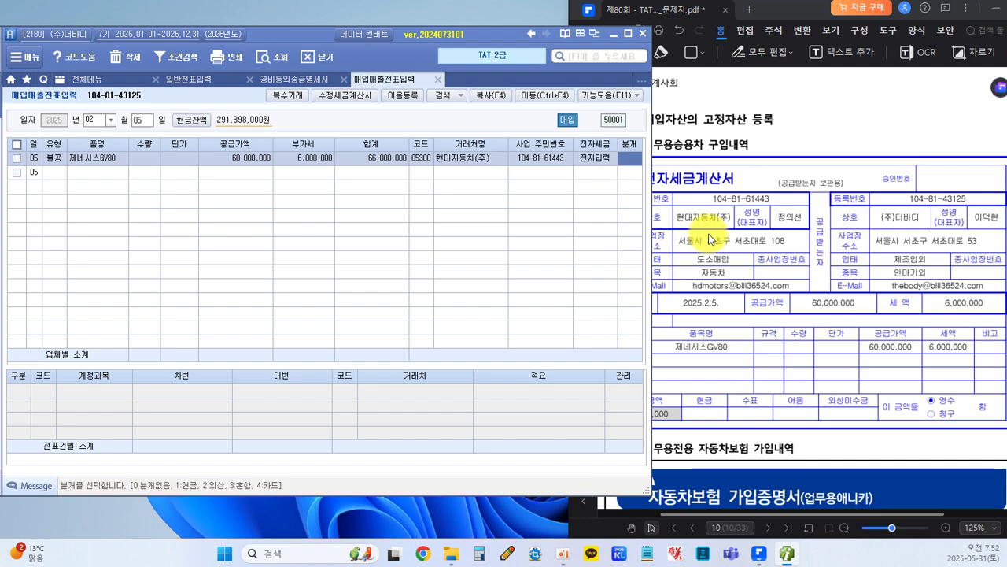
Check the payment details in exercise 3 and set the journal type (분개) of the entry to 3, 혼합.
{"action": "left_click", "coordinate": [699, 367]}
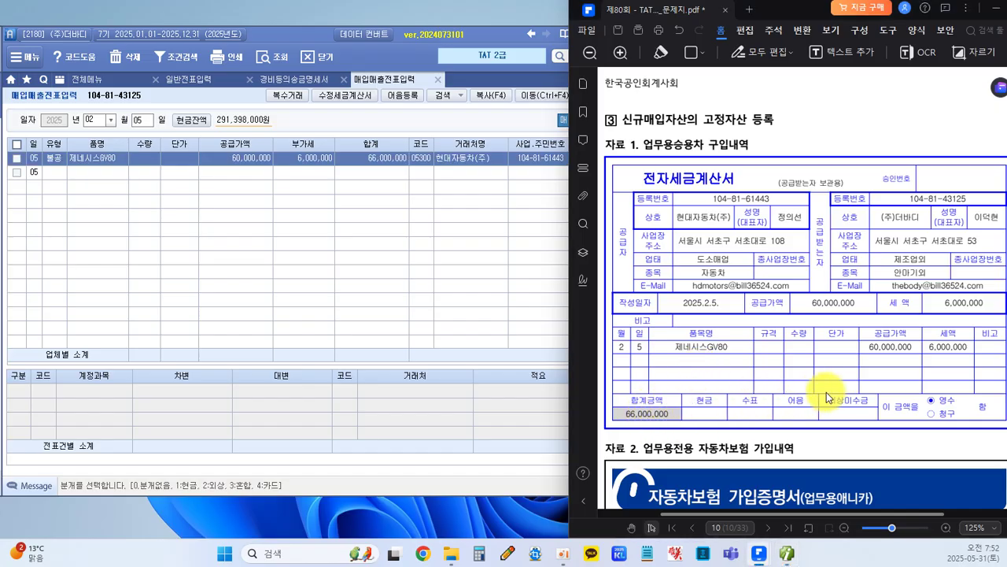
{"action": "scroll", "coordinate": [765, 405], "scroll_direction": "down", "scroll_amount": 3}
{"action": "scroll", "coordinate": [765, 405], "scroll_direction": "up", "scroll_amount": 3}
{"action": "left_click", "coordinate": [385, 312]}
{"action": "type", "text": "3"}
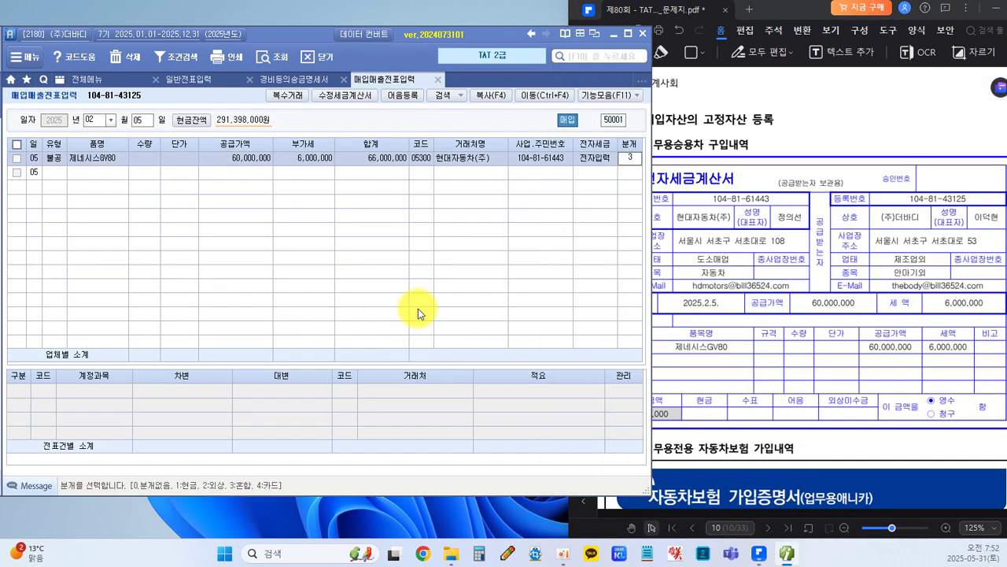
{"action": "key", "text": "Return"}
{"action": "key", "text": "Return"}
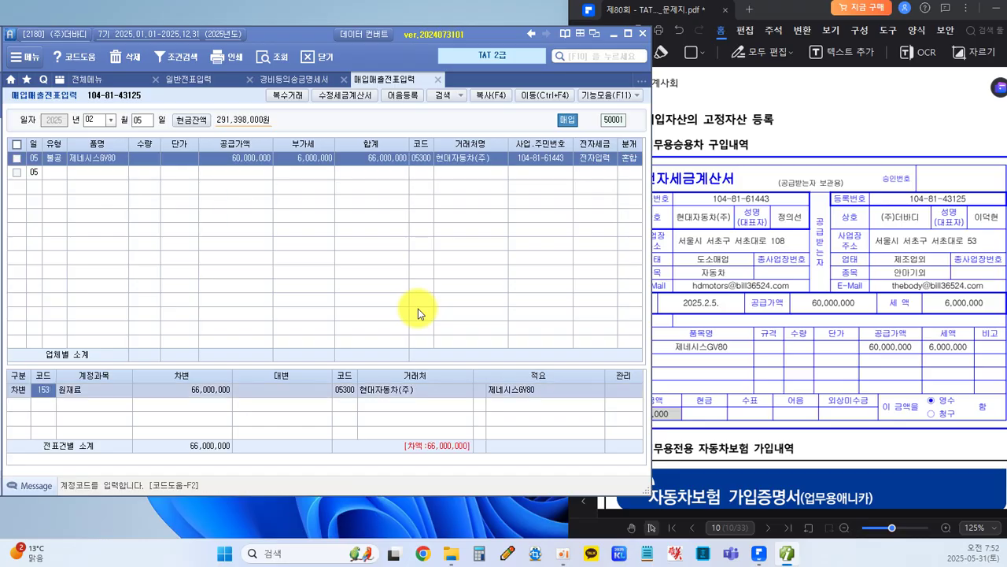
Change the debit line's account to 208 차량운반구, keeping its amount.
{"action": "type", "text": "208"}
{"action": "key", "text": "Return"}
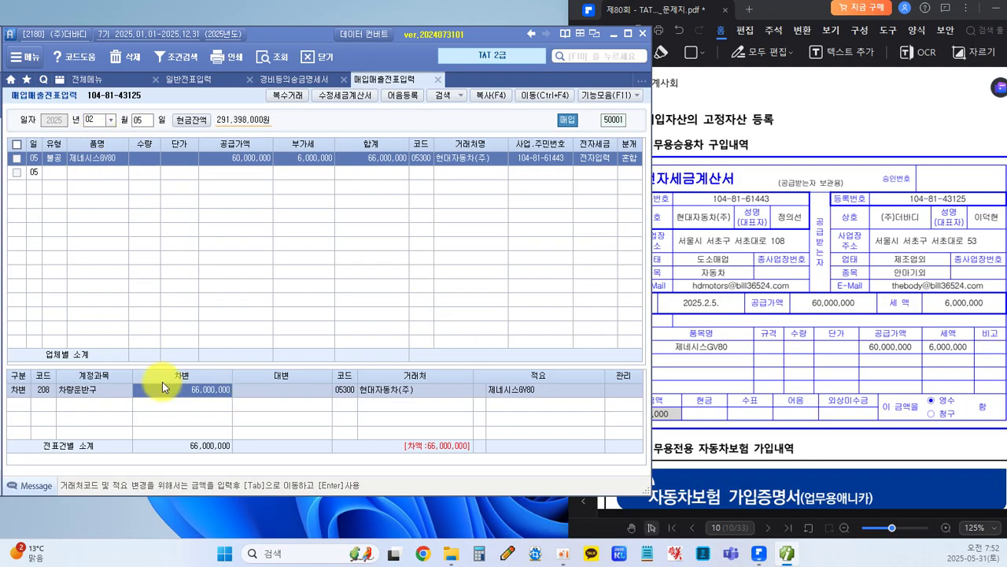
{"action": "left_click", "coordinate": [204, 393]}
{"action": "key", "text": "Return"}
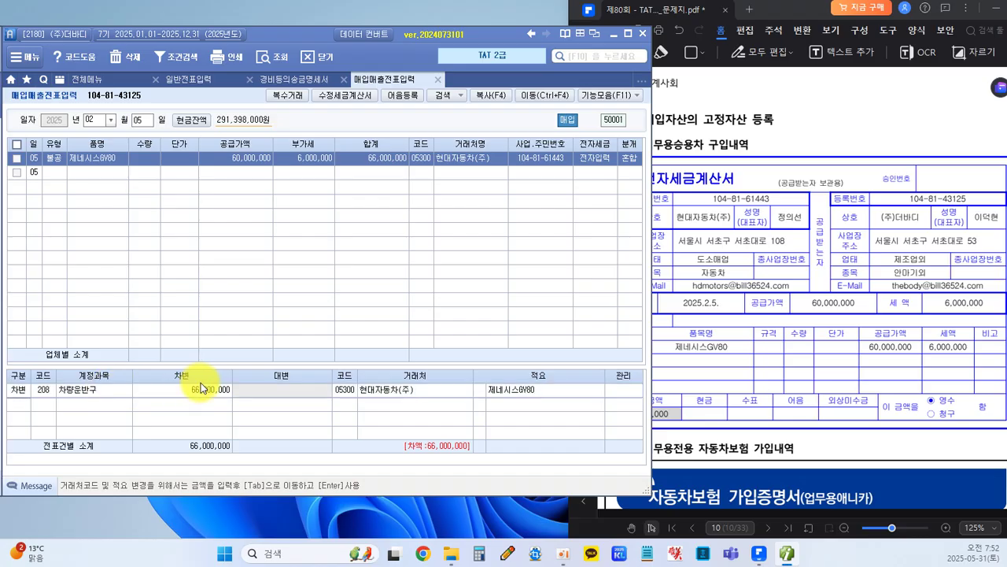
Add a credit (대변) line with account 103 보통예금 and an amount of 66,000,000.
{"action": "type", "text": "4103"}
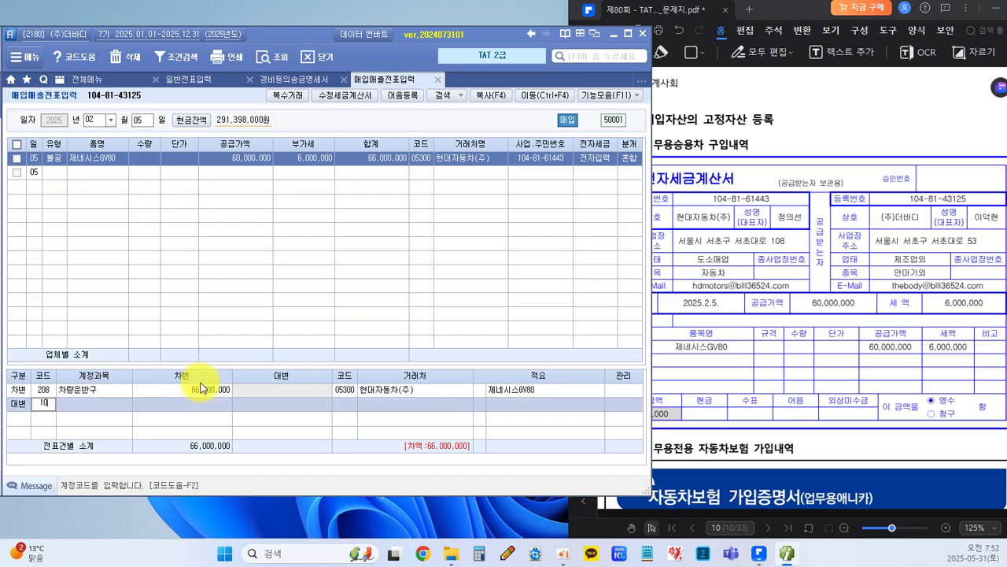
{"action": "key", "text": "Return"}
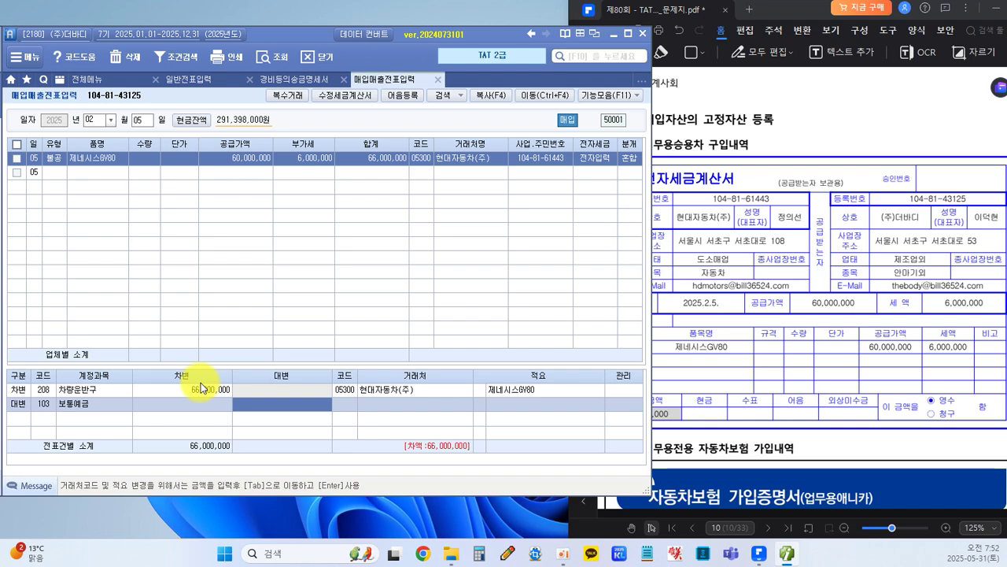
{"action": "type", "text": "66000000"}
{"action": "key", "text": "Return"}
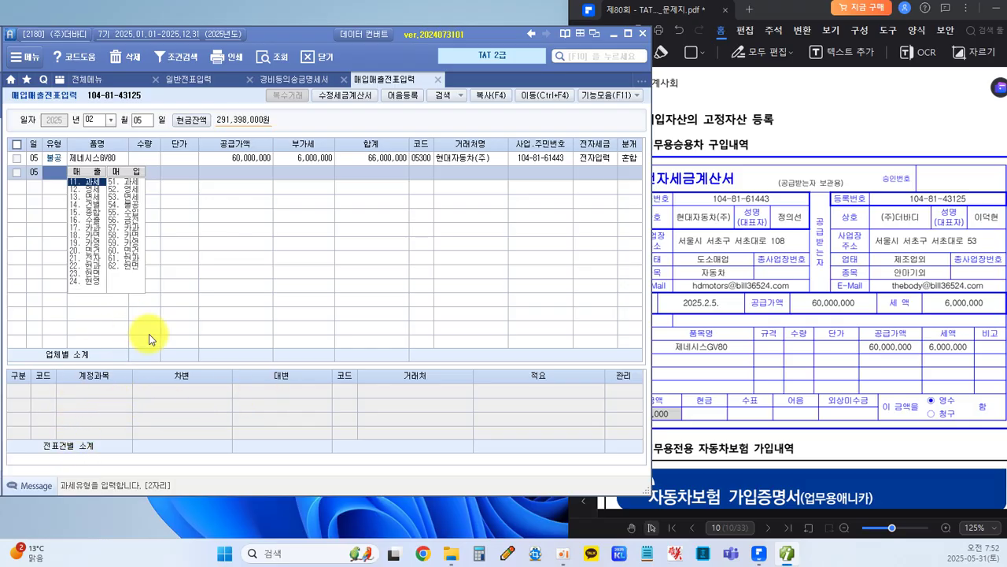
Check in exercise 3's 자료 3 and task list which bank account paid for the car, for the 보통예금 line's counterparty.
{"action": "left_click", "coordinate": [303, 157]}
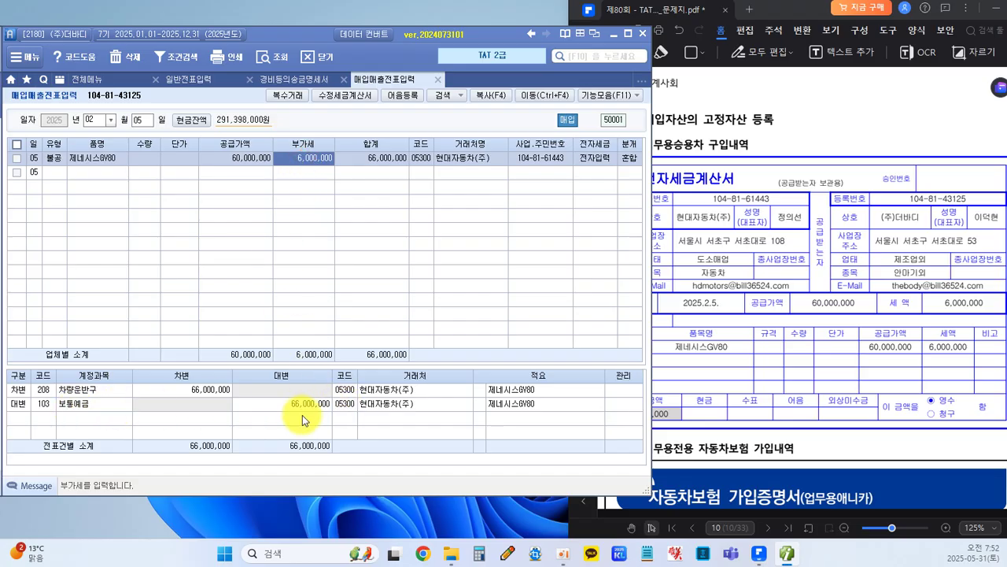
{"action": "left_click", "coordinate": [345, 405]}
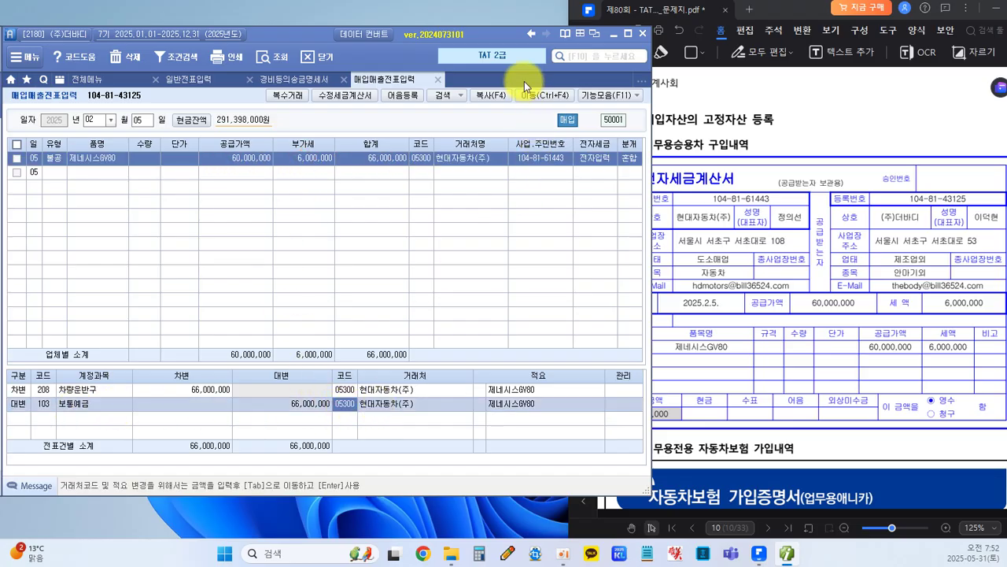
{"action": "left_click", "coordinate": [749, 398]}
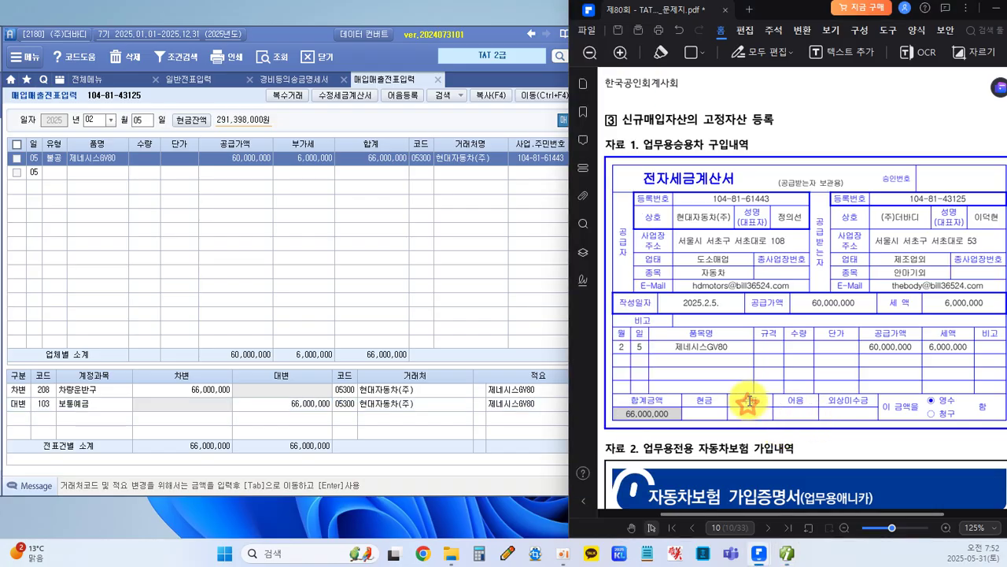
{"action": "scroll", "coordinate": [749, 397], "scroll_direction": "down", "scroll_amount": 5}
{"action": "scroll", "coordinate": [749, 394], "scroll_direction": "down", "scroll_amount": 8}
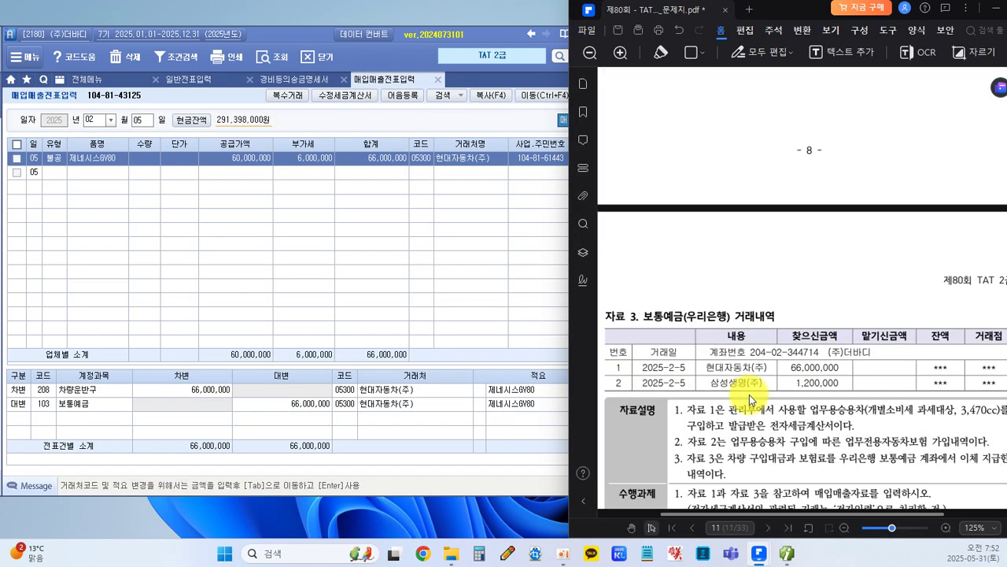
{"action": "scroll", "coordinate": [749, 395], "scroll_direction": "down", "scroll_amount": 2}
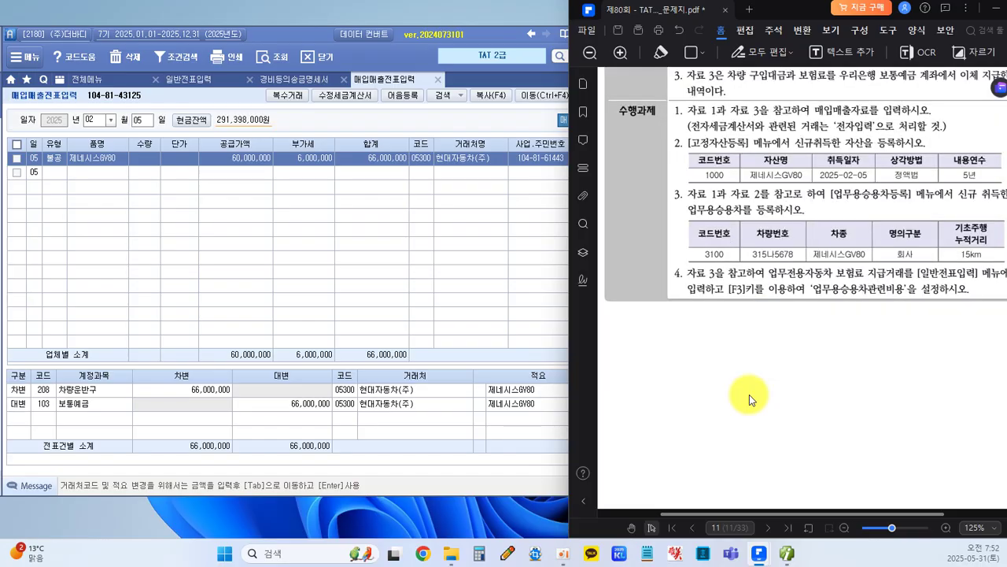
{"action": "scroll", "coordinate": [749, 394], "scroll_direction": "up", "scroll_amount": 2}
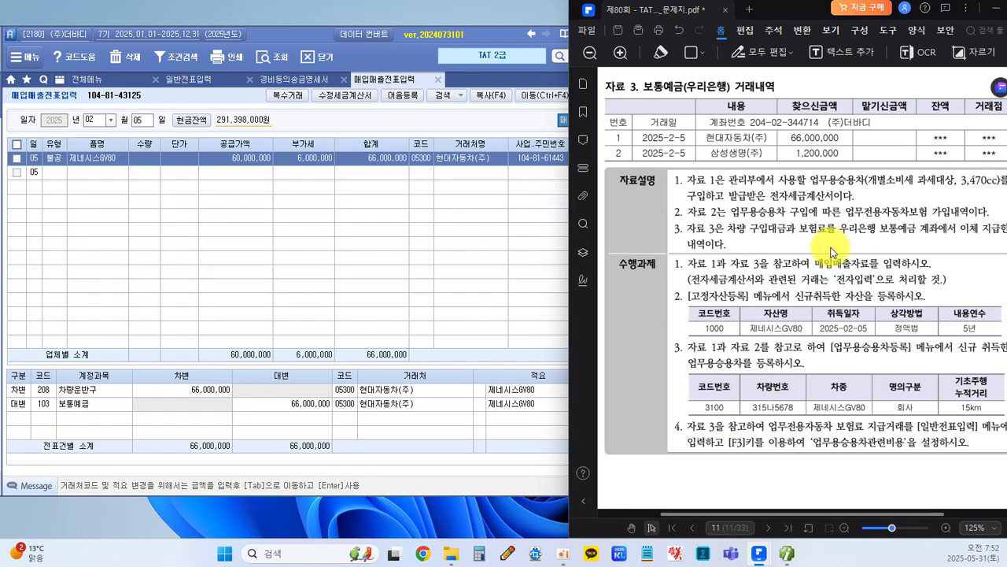
Look up 우리은행 and set the counterparty of the 보통예금 credit line to 우리은행(보통), keeping its description.
{"action": "left_click", "coordinate": [455, 281]}
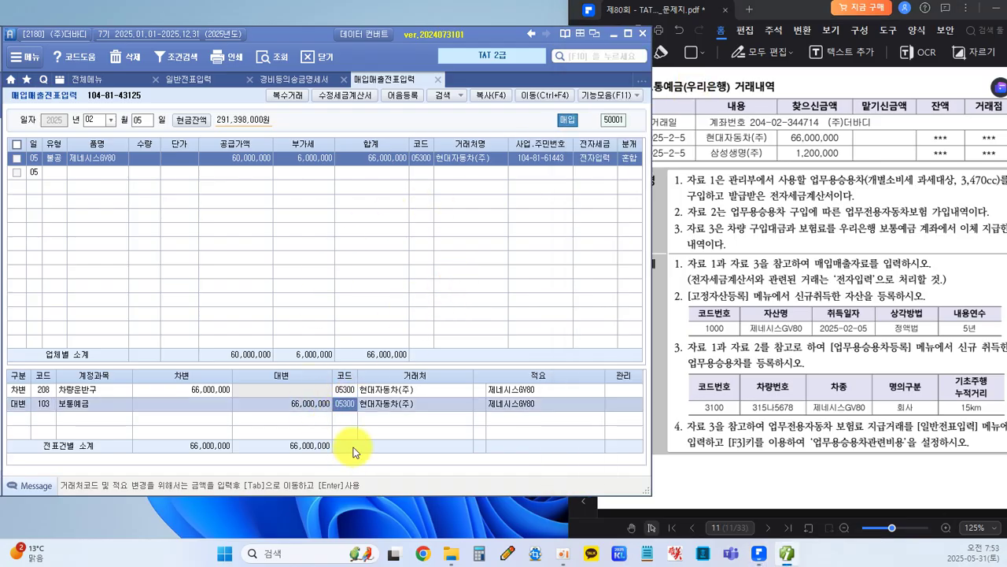
{"action": "key", "text": "F2"}
{"action": "type", "text": "ㅎ"}
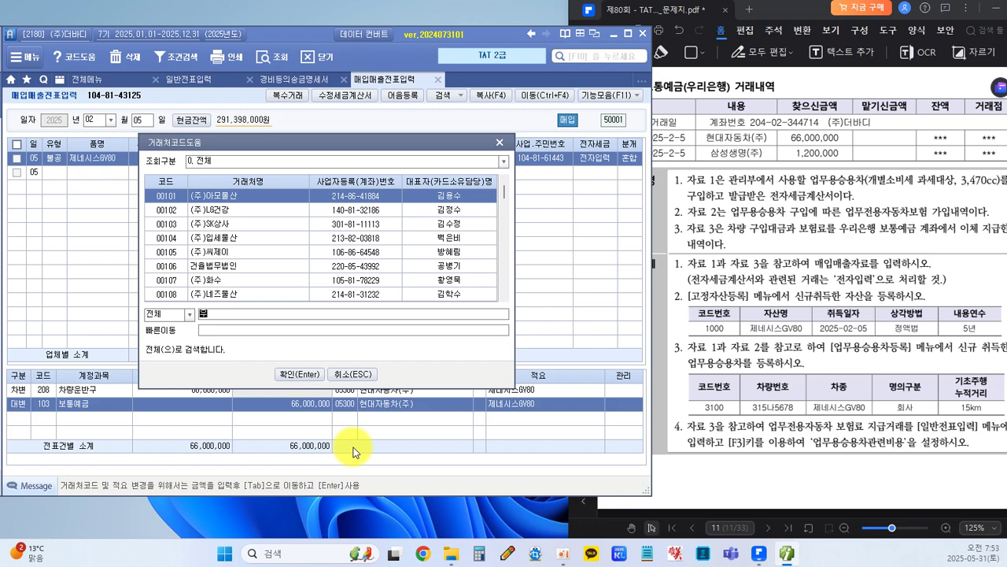
{"action": "type", "text": "리은"}
{"action": "key", "text": "Return"}
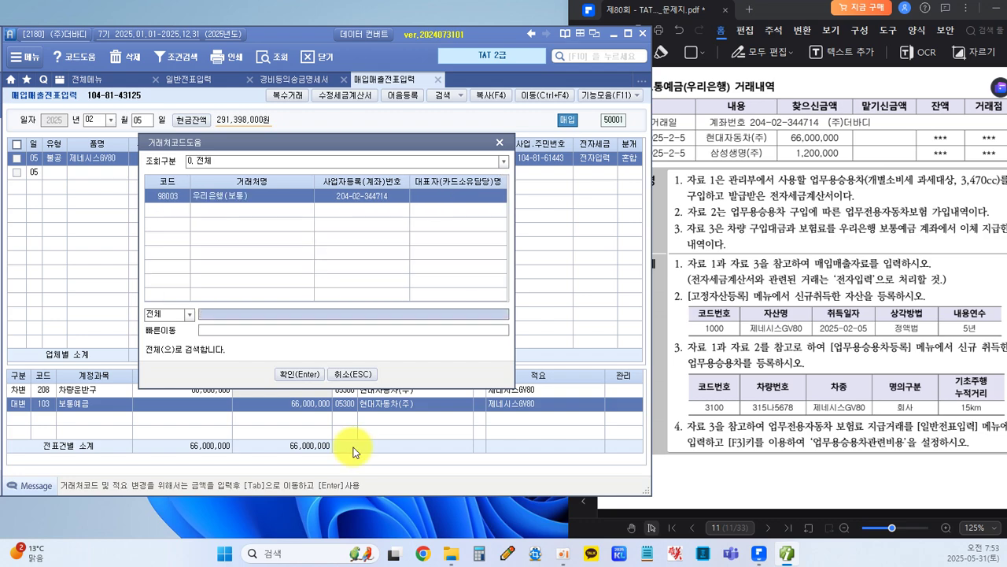
{"action": "key", "text": "Return"}
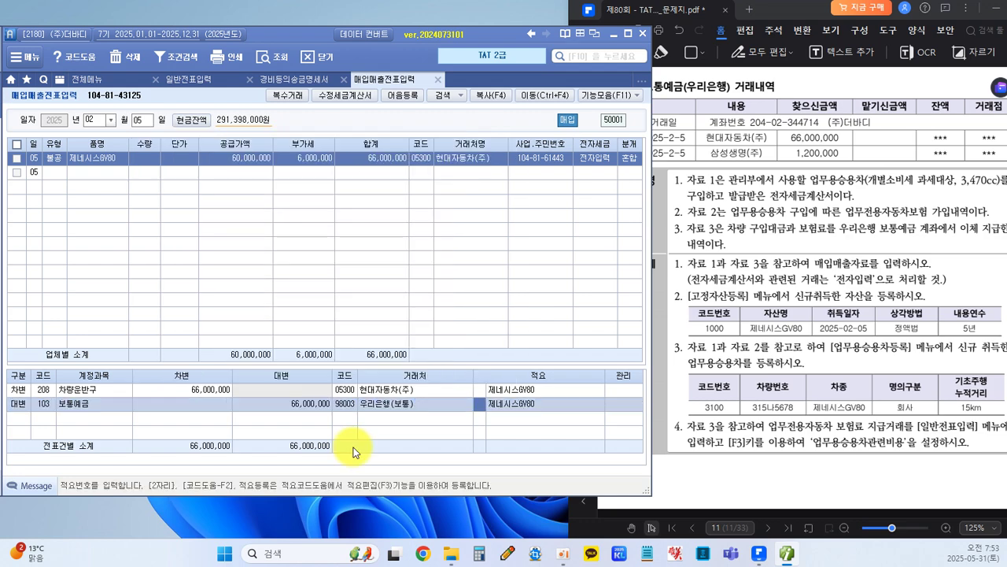
{"action": "key", "text": "Return"}
{"action": "key", "text": "Return"}
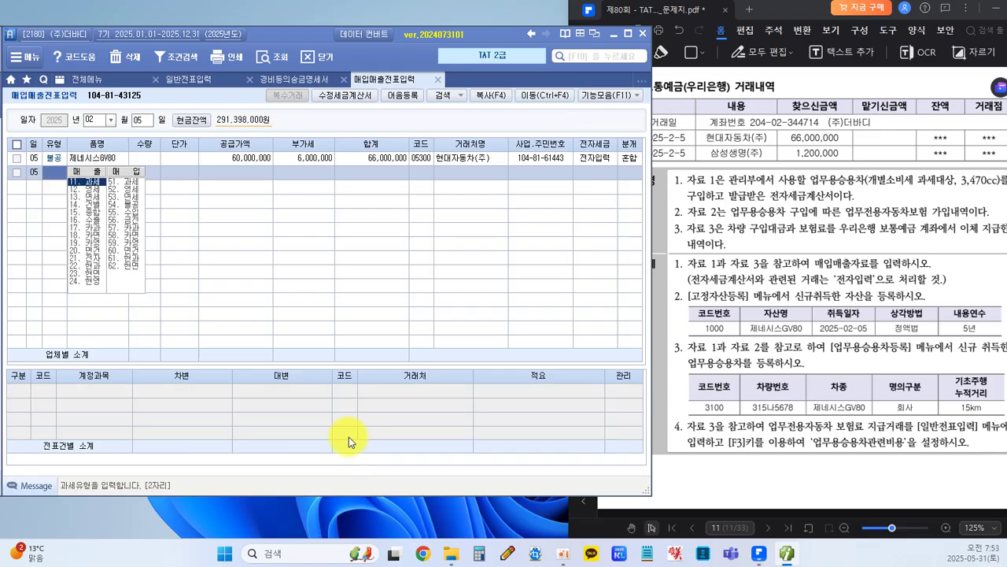
{"action": "left_click", "coordinate": [366, 158]}
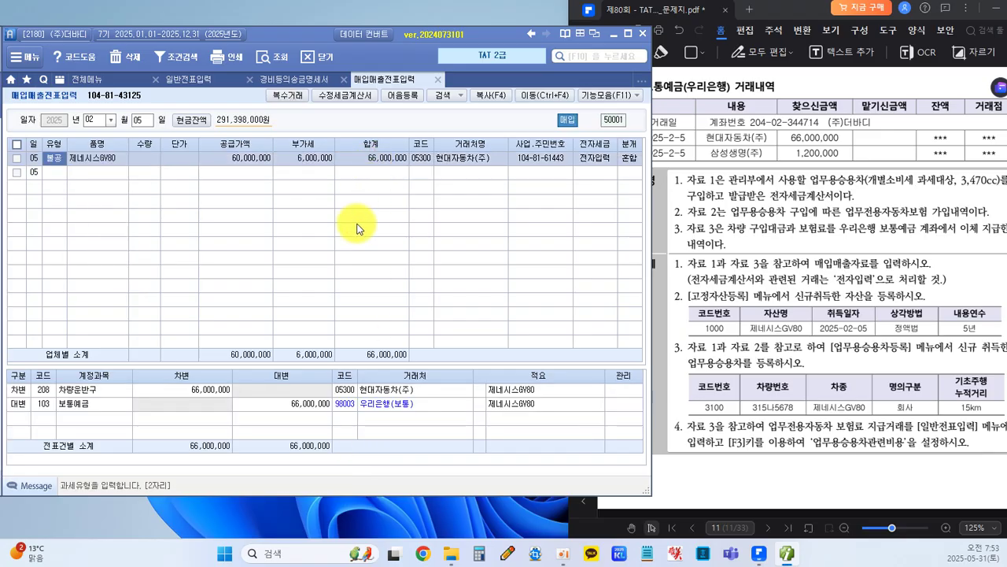
Review the electronic tax invoice and the car insurance certificate in exercise 3 against the 제네시스GV80 voucher.
{"action": "left_click", "coordinate": [779, 255]}
{"action": "scroll", "coordinate": [775, 256], "scroll_direction": "up", "scroll_amount": 10}
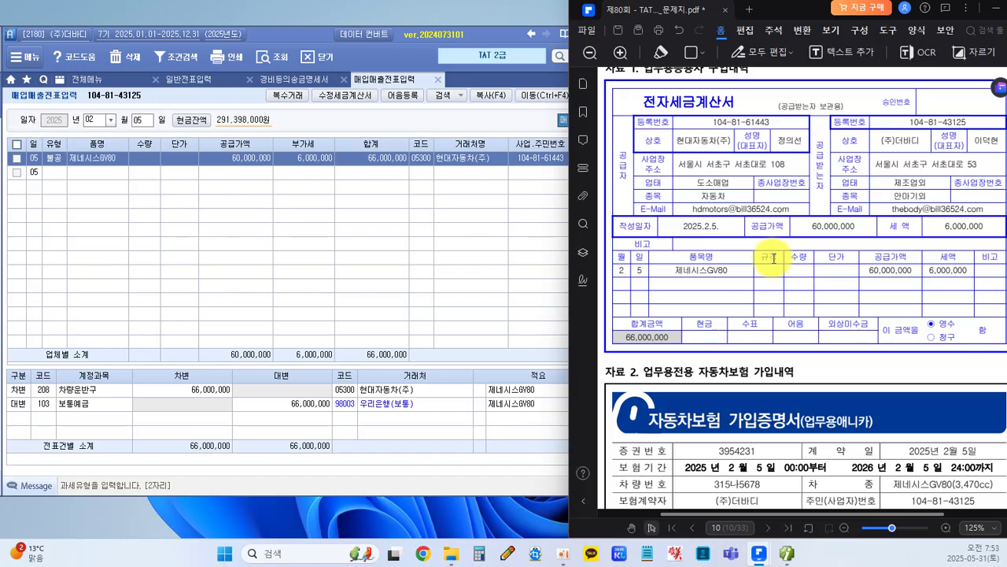
{"action": "scroll", "coordinate": [774, 259], "scroll_direction": "up", "scroll_amount": 2}
{"action": "scroll", "coordinate": [774, 258], "scroll_direction": "down", "scroll_amount": 6}
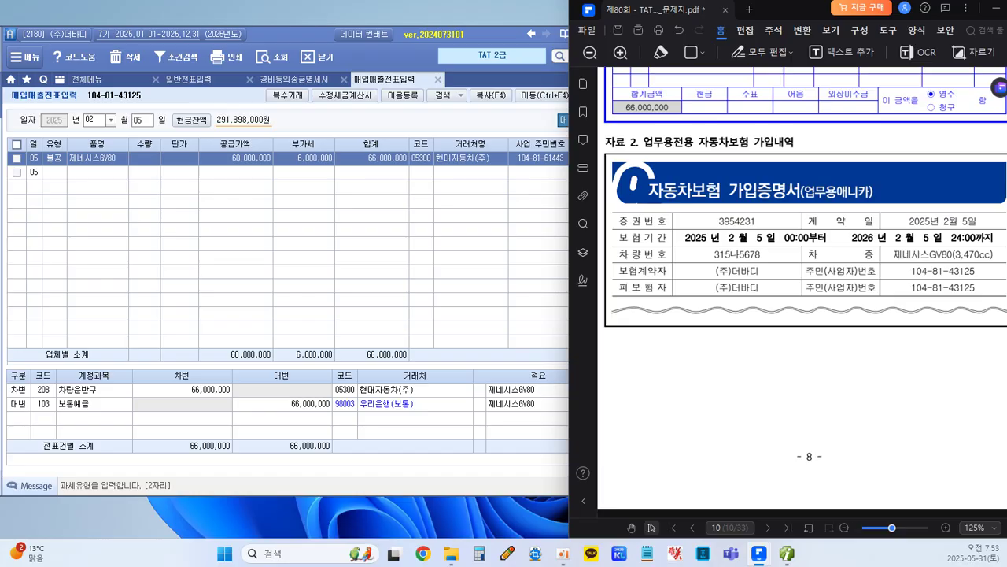
{"action": "left_click", "coordinate": [265, 211]}
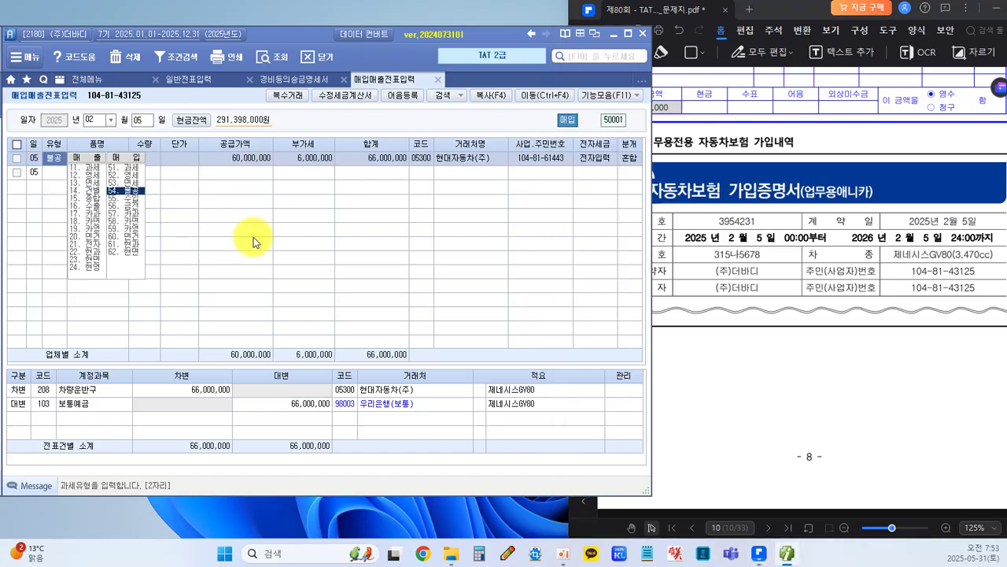
{"action": "left_click", "coordinate": [206, 158]}
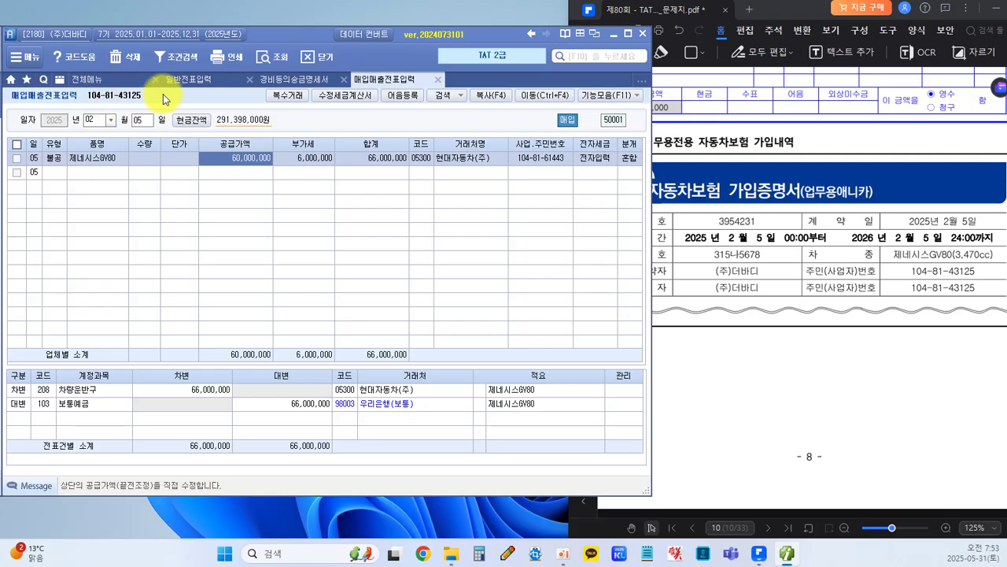
Switch to 일반전표입력 and set the voucher date to February (02) 05.
{"action": "left_click", "coordinate": [180, 82]}
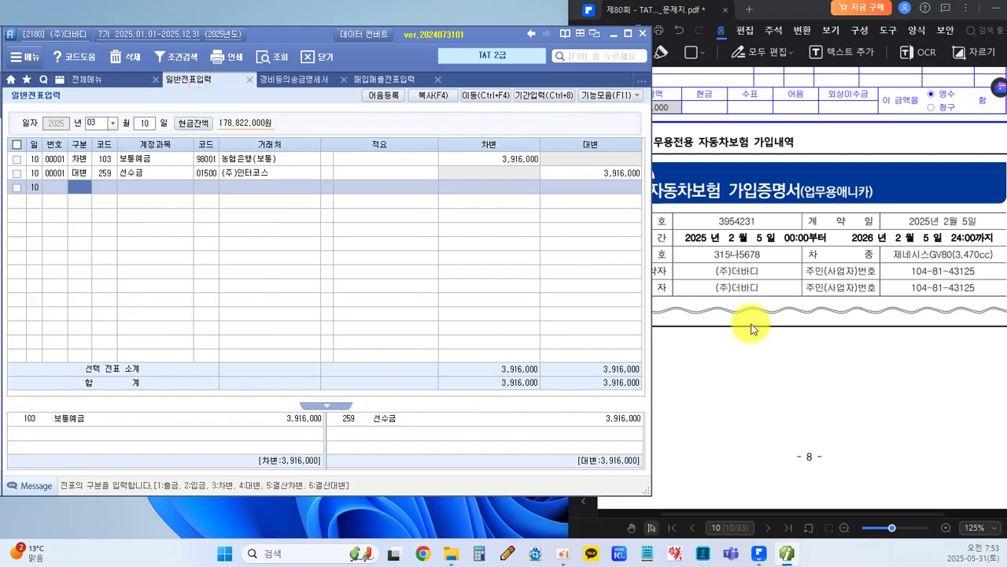
{"action": "left_click", "coordinate": [113, 124]}
{"action": "left_click", "coordinate": [97, 145]}
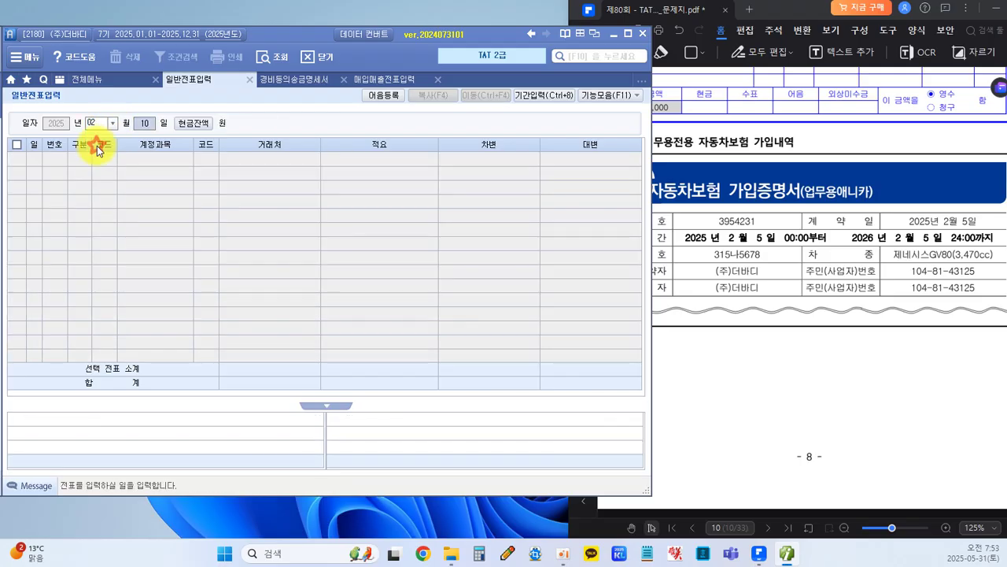
{"action": "type", "text": "05"}
{"action": "key", "text": "Return"}
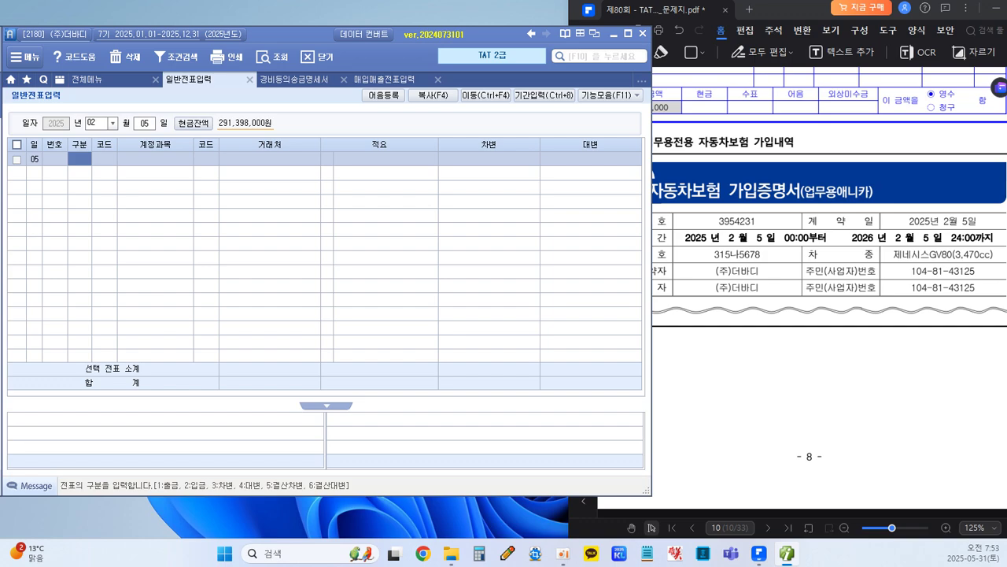
Examine exercise 3's insurance certificate, the 우리은행 transaction list and the tasks for the insurance premium payment.
{"action": "left_click", "coordinate": [894, 337]}
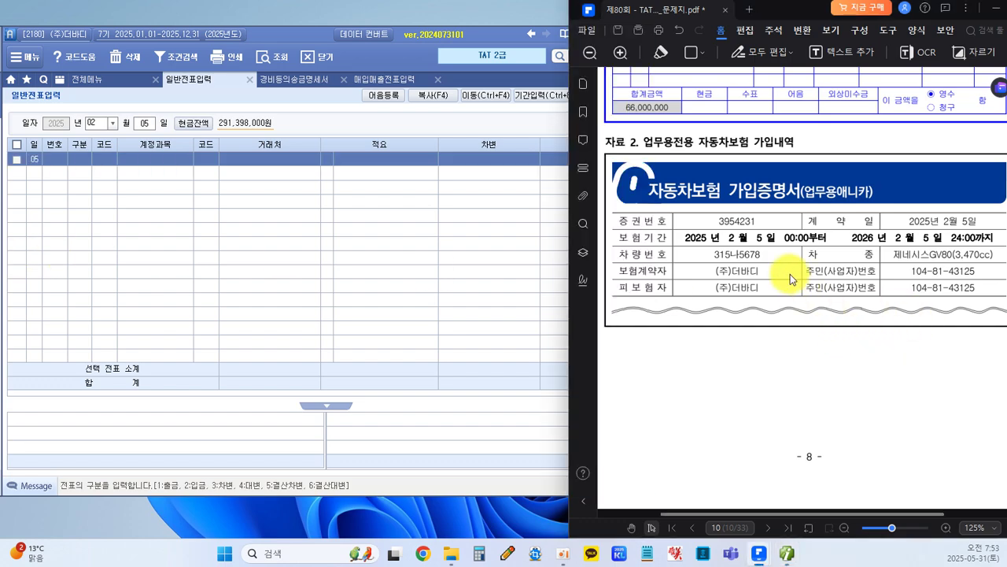
{"action": "scroll", "coordinate": [692, 213], "scroll_direction": "up", "scroll_amount": 4}
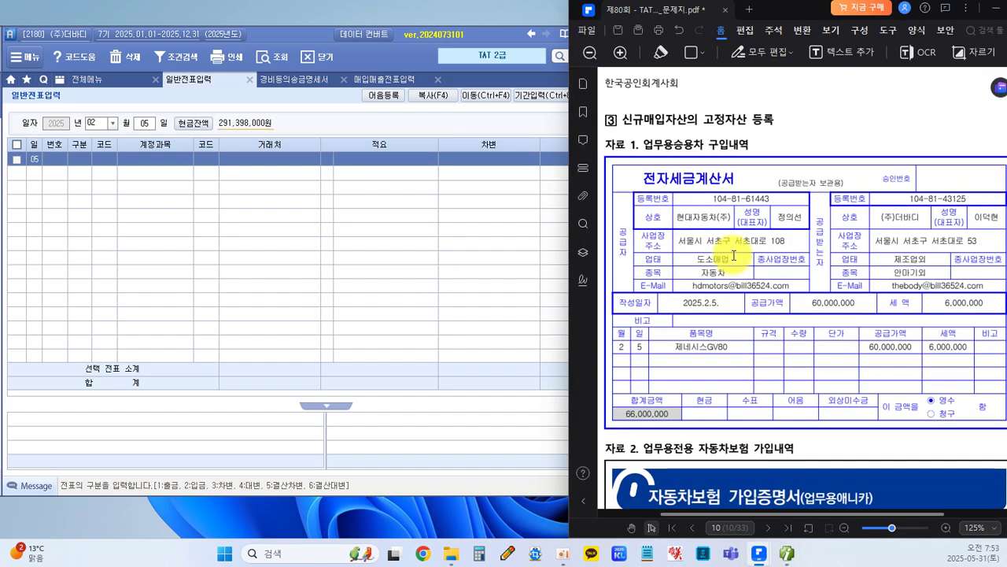
{"action": "scroll", "coordinate": [743, 359], "scroll_direction": "down", "scroll_amount": 3}
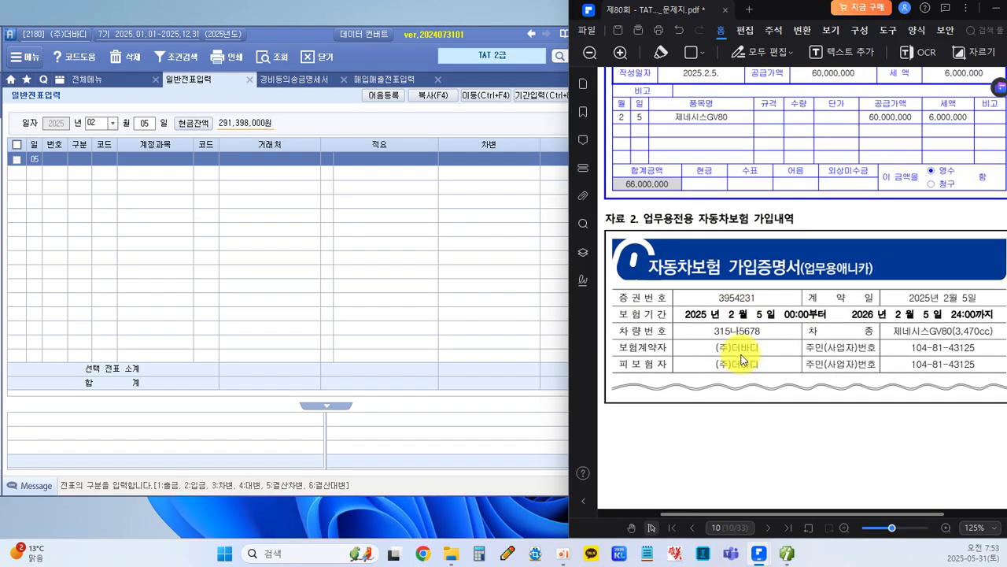
{"action": "scroll", "coordinate": [736, 326], "scroll_direction": "down", "scroll_amount": 7}
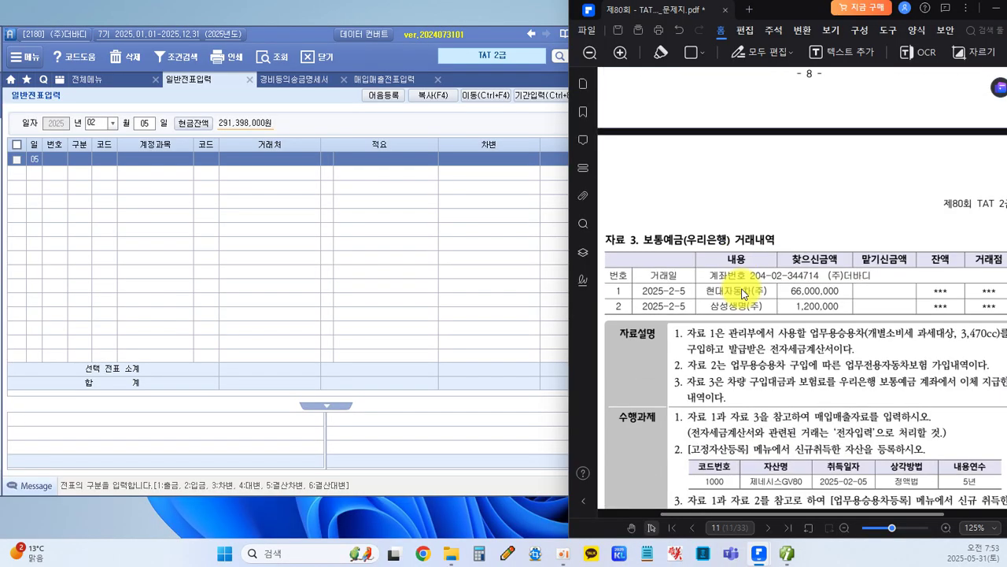
{"action": "scroll", "coordinate": [717, 334], "scroll_direction": "down", "scroll_amount": 1}
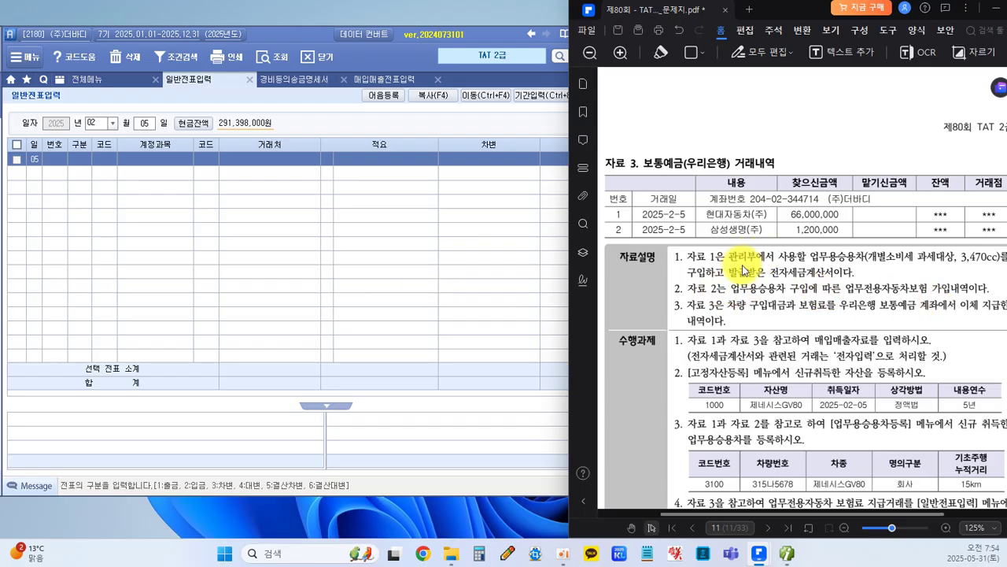
{"action": "scroll", "coordinate": [744, 270], "scroll_direction": "up", "scroll_amount": 5}
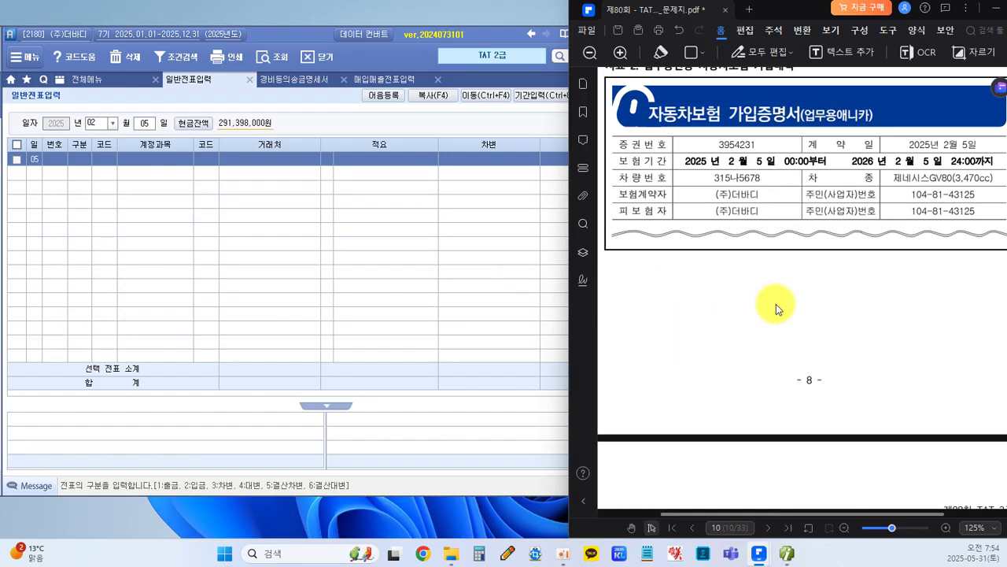
Start a debit (차변) line, look up 보험료 and assign account 821 보험료.
{"action": "left_click", "coordinate": [353, 255]}
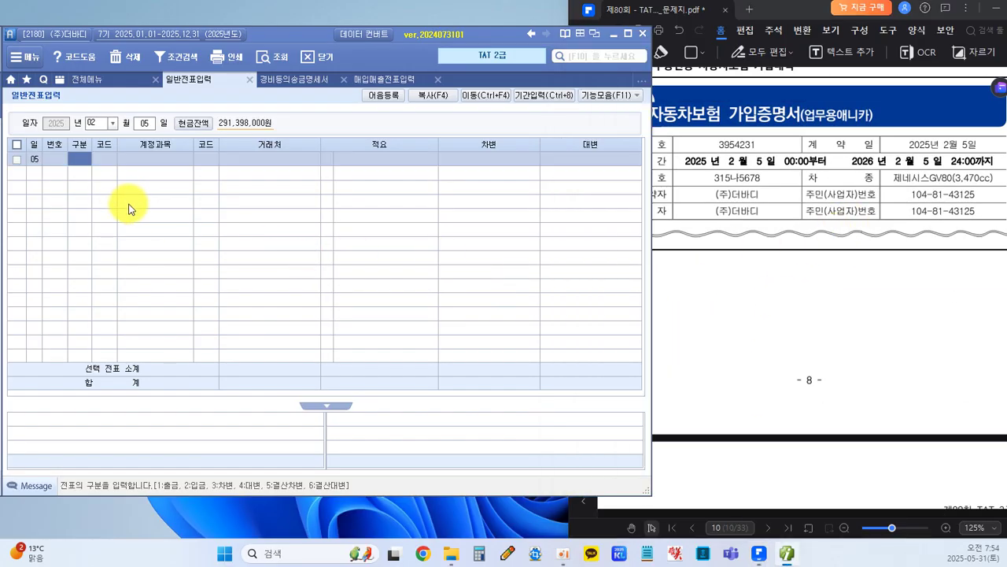
{"action": "type", "text": "3"}
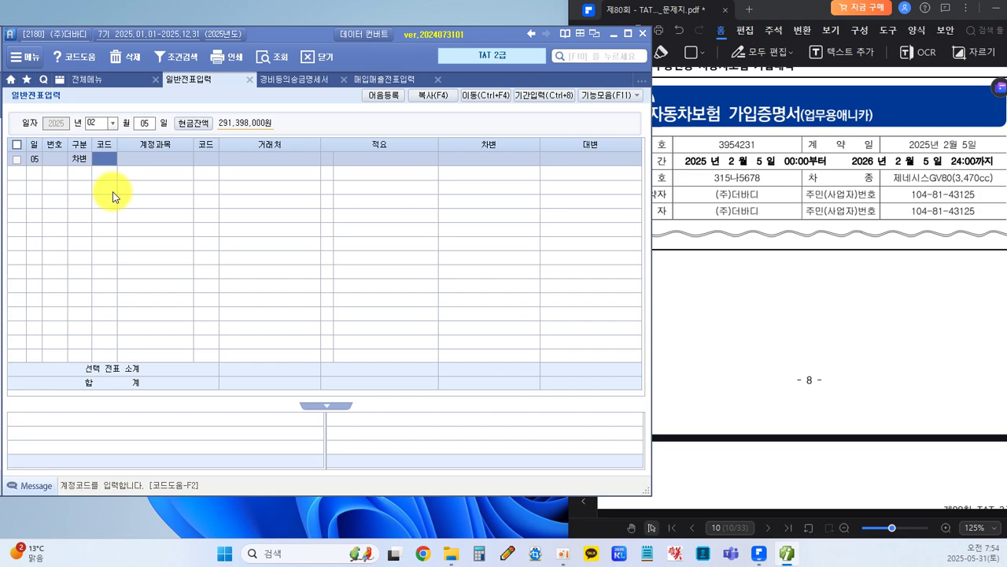
{"action": "key", "text": "F2"}
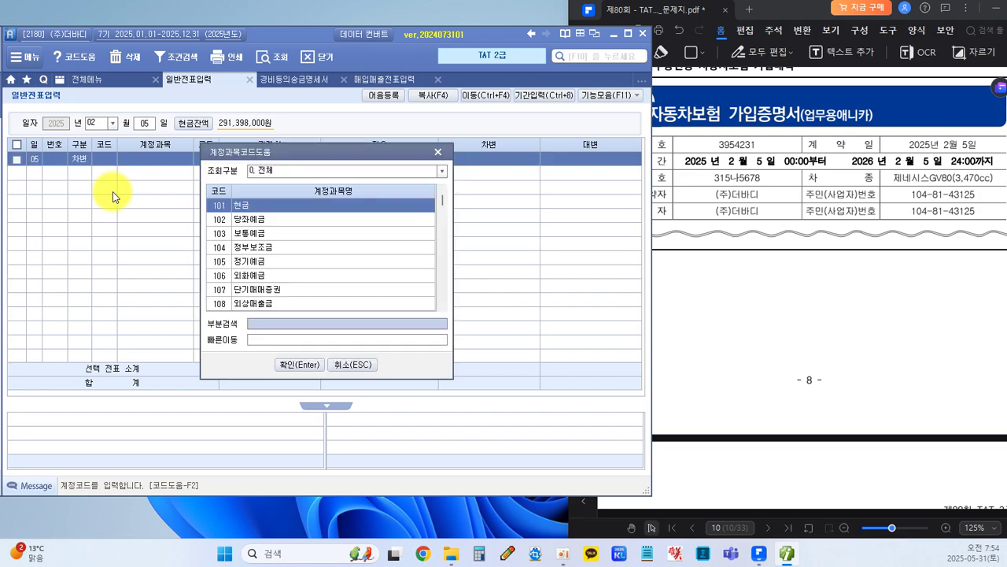
{"action": "type", "text": "보"}
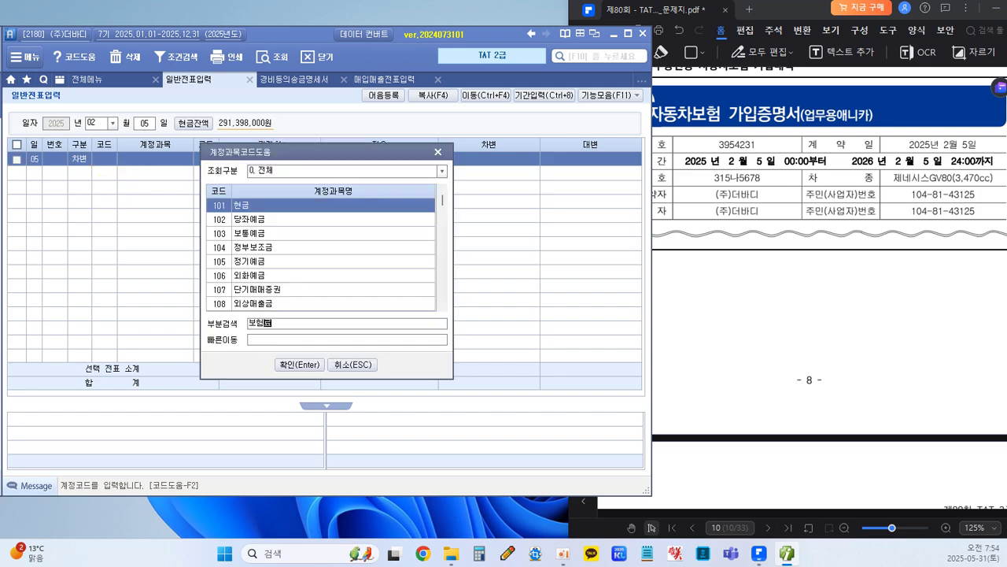
{"action": "type", "text": "험료"}
{"action": "key", "text": "Return"}
{"action": "key", "text": "Down"}
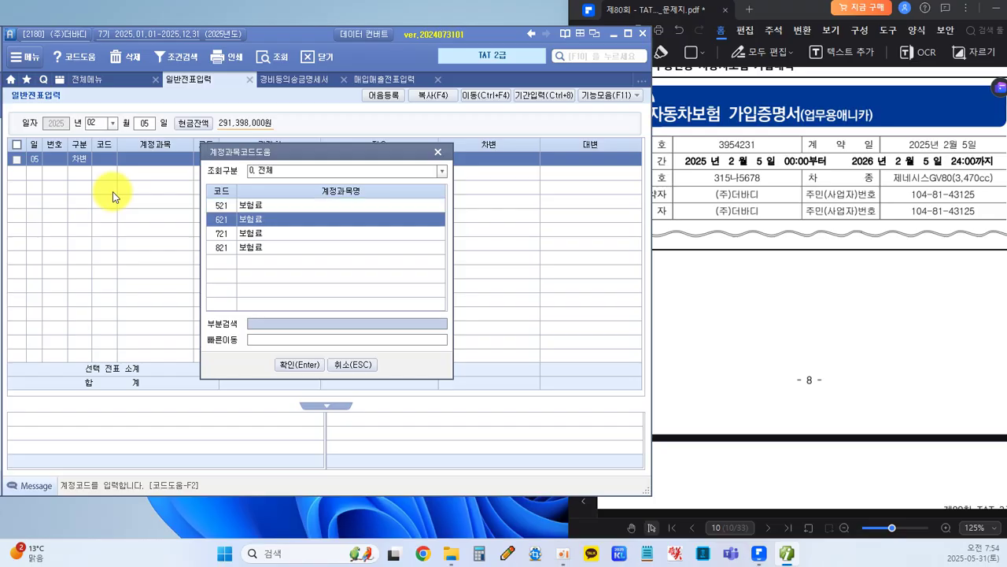
{"action": "key", "text": "Down"}
{"action": "key", "text": "Down"}
{"action": "key", "text": "Return"}
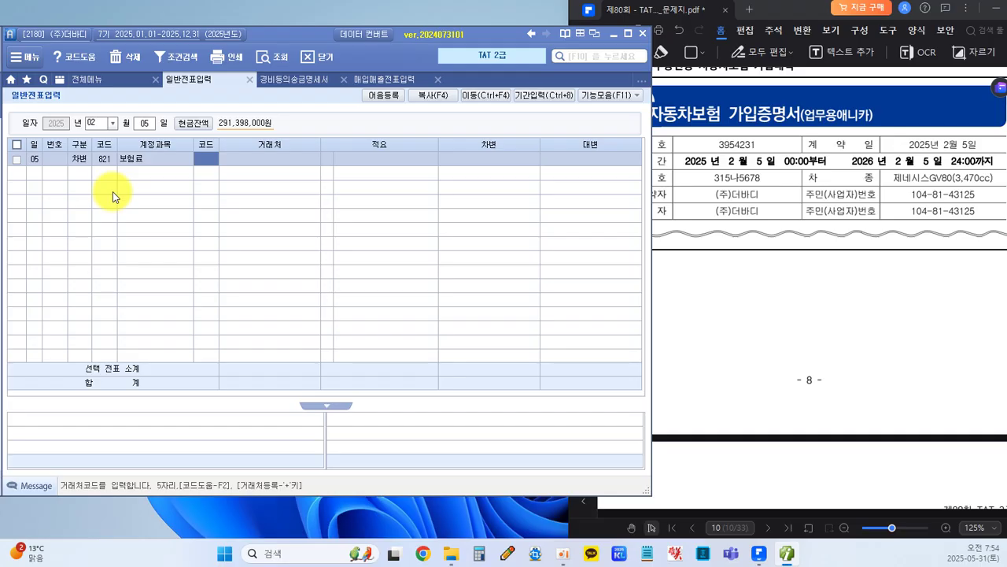
Enter 1,200,000 as the debit amount of the 보험료 line, using the 삼성생명(주) withdrawal in the 우리은행 transaction list.
{"action": "key", "text": "Return"}
{"action": "key", "text": "Return"}
{"action": "key", "text": "Return"}
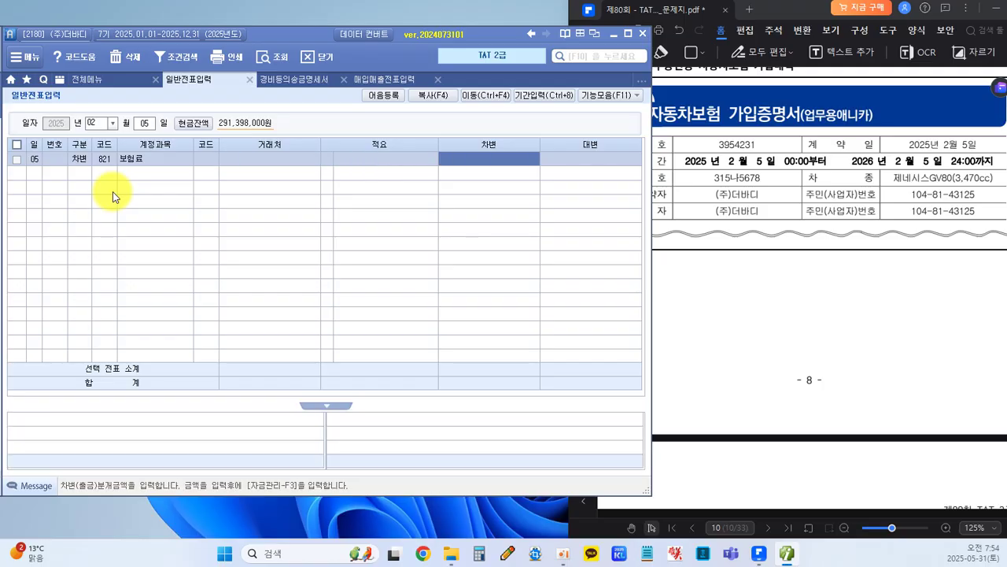
{"action": "left_click", "coordinate": [843, 310]}
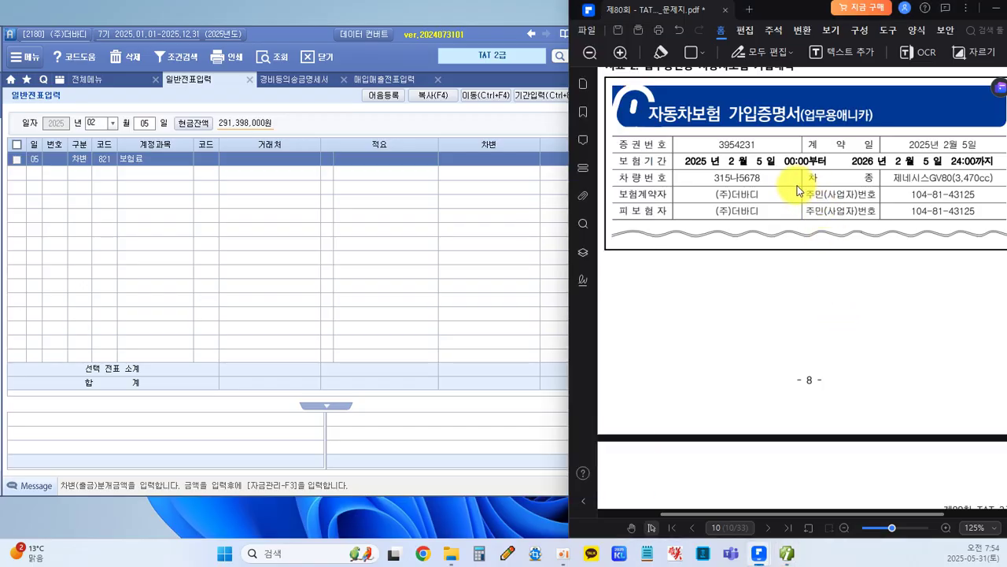
{"action": "scroll", "coordinate": [780, 252], "scroll_direction": "down", "scroll_amount": 2}
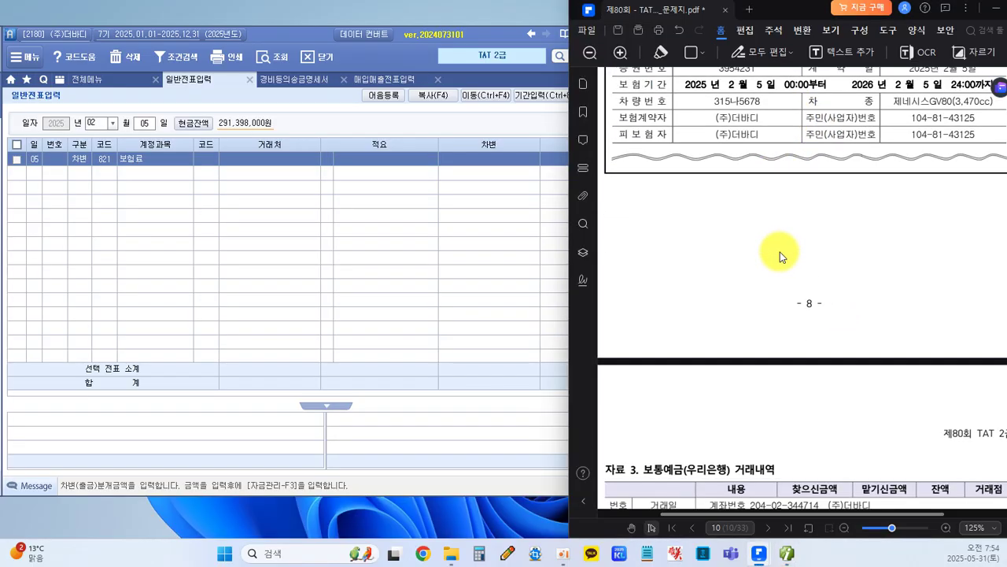
{"action": "scroll", "coordinate": [780, 252], "scroll_direction": "down", "scroll_amount": 2}
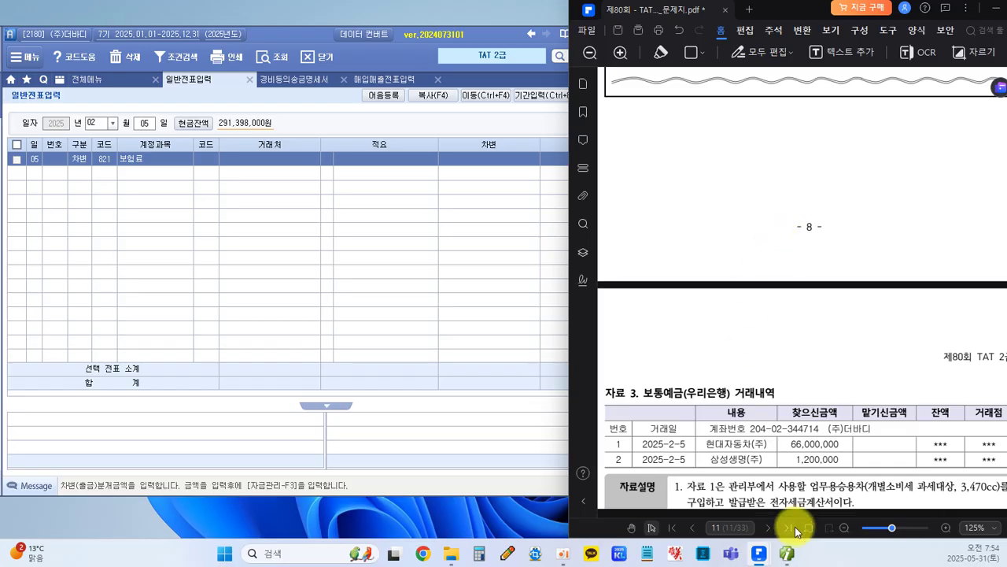
{"action": "scroll", "coordinate": [784, 257], "scroll_direction": "down", "scroll_amount": 2}
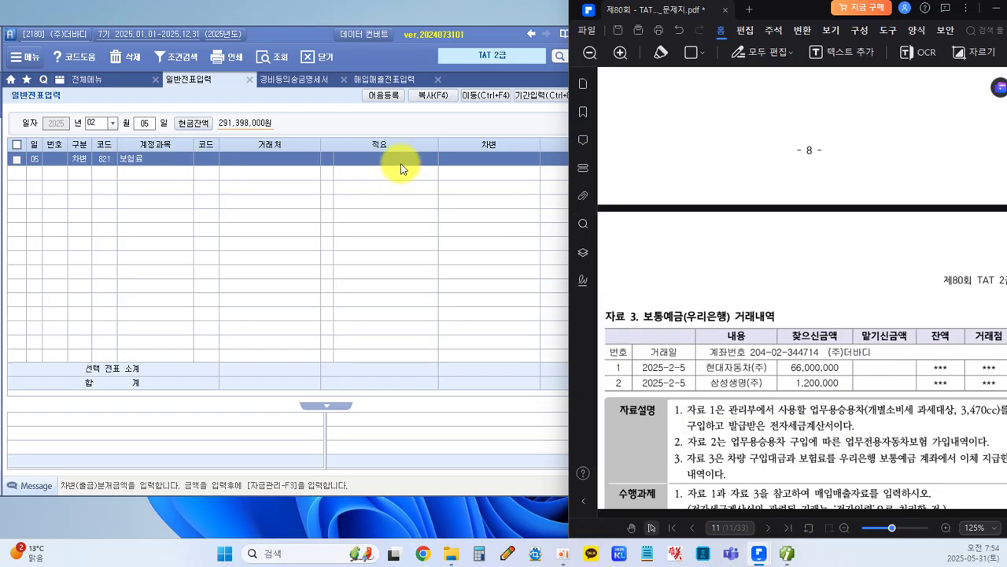
{"action": "left_click", "coordinate": [486, 161]}
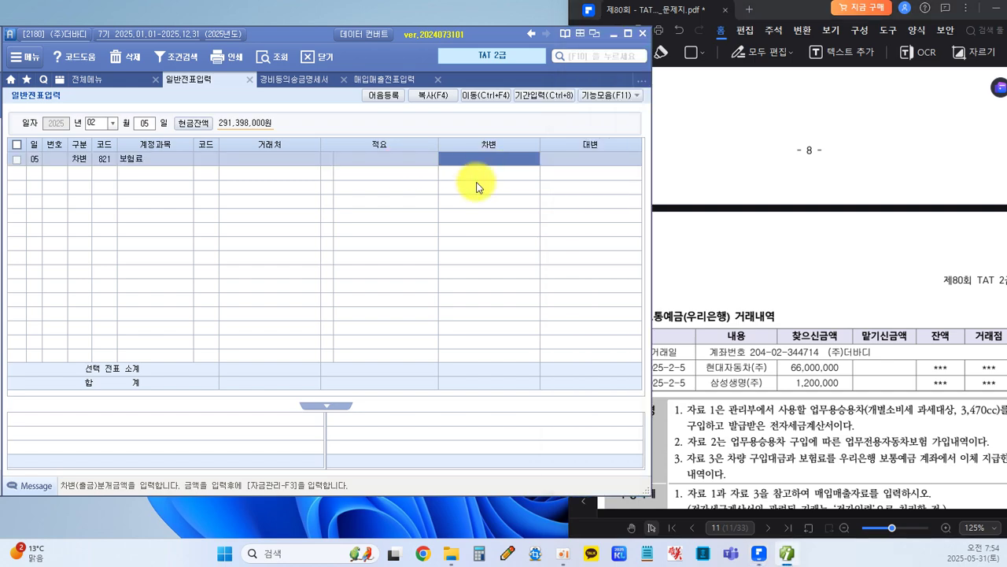
{"action": "type", "text": "1,200,000"}
{"action": "key", "text": "Return"}
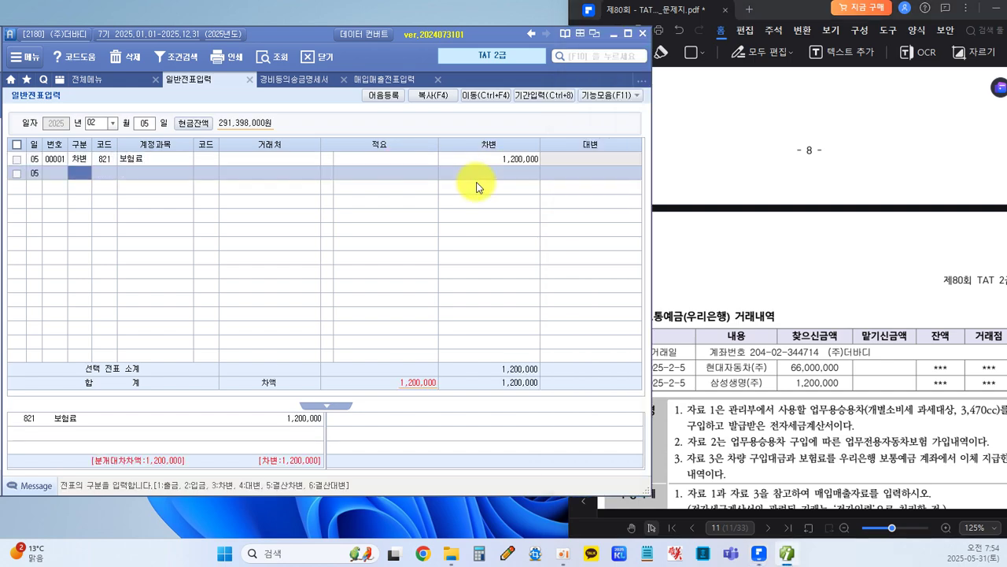
Start a credit (대변) line in the insurance voucher with account 103 보통예금.
{"action": "type", "text": "4"}
{"action": "key", "text": "Return"}
{"action": "type", "text": "103"}
{"action": "key", "text": "Return"}
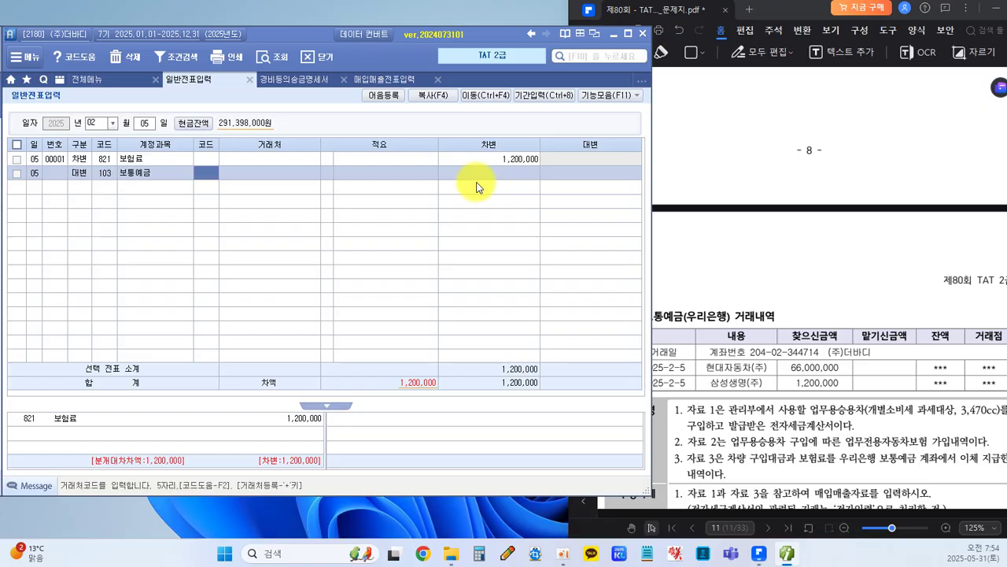
Look up 우리은행(보통) as the 보통예금 line's counterparty and enter a credit amount of 1,200,000.
{"action": "key", "text": "F2"}
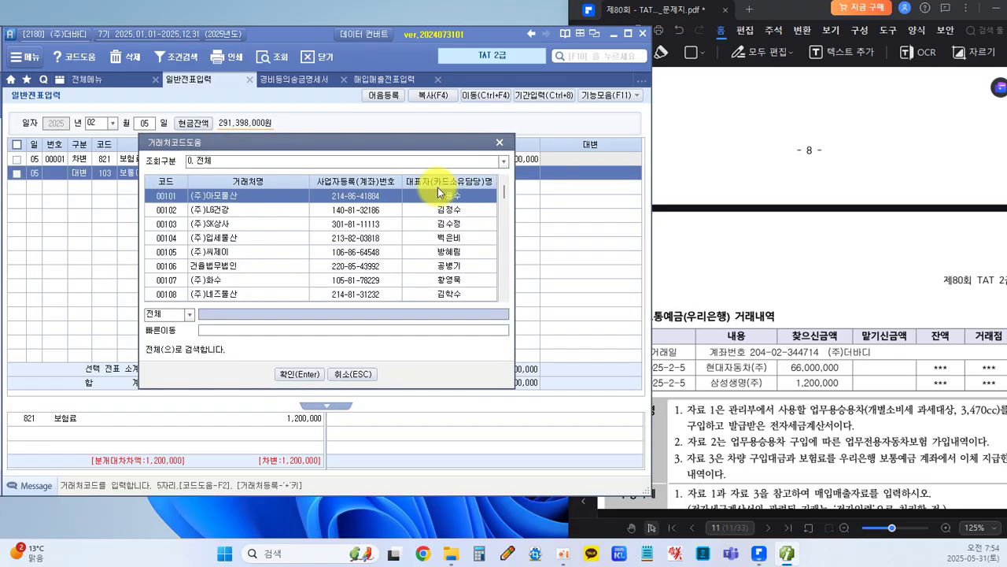
{"action": "type", "text": "ㅇ"}
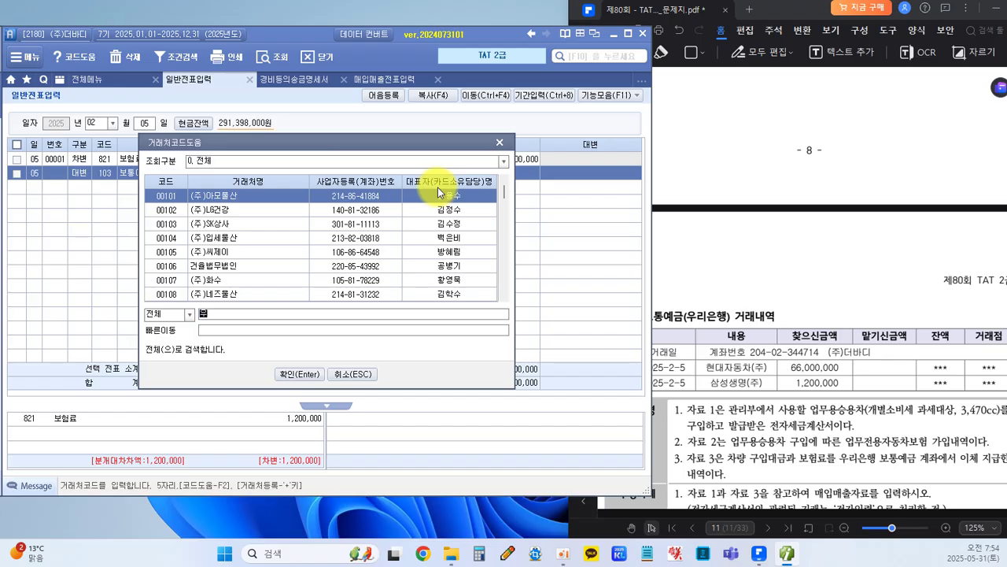
{"action": "type", "text": "우리은"}
{"action": "key", "text": "Return"}
{"action": "key", "text": "Return"}
{"action": "key", "text": "Return"}
{"action": "key", "text": "Return"}
{"action": "type", "text": "120"}
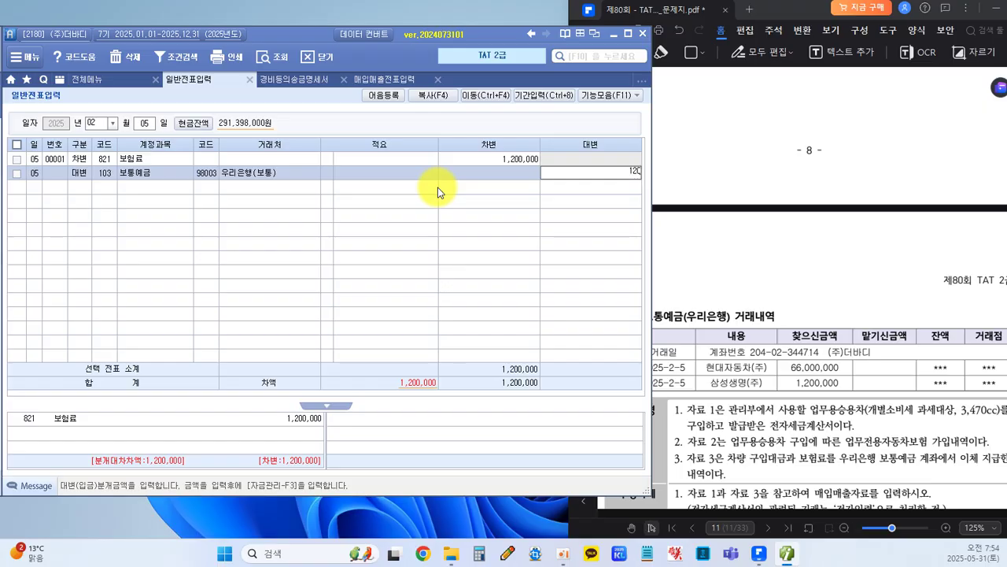
{"action": "key", "text": "Return"}
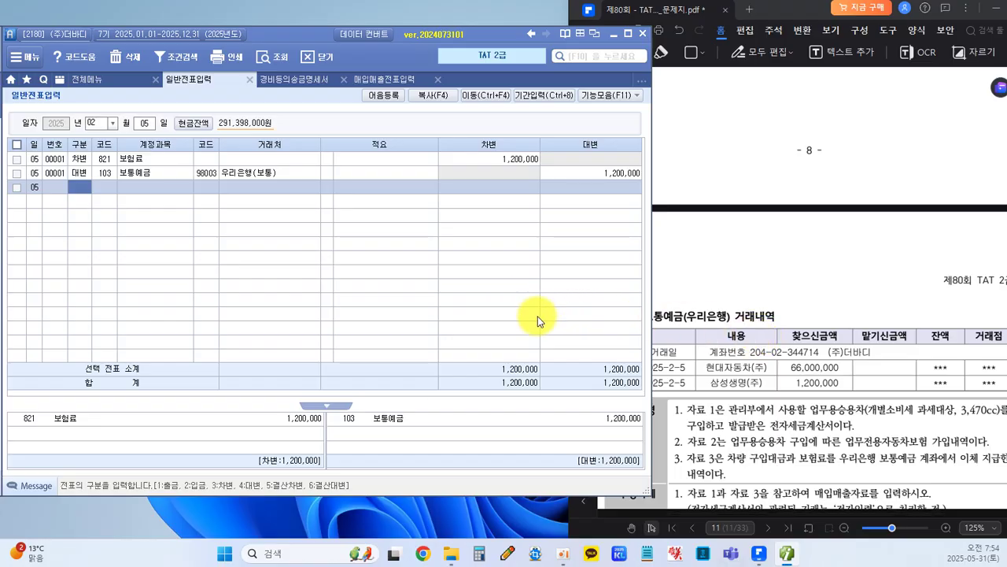
Review exercise 3's 우리은행 transaction list and task instructions for the fixed asset, company car and insurance cost.
{"action": "left_click", "coordinate": [776, 334]}
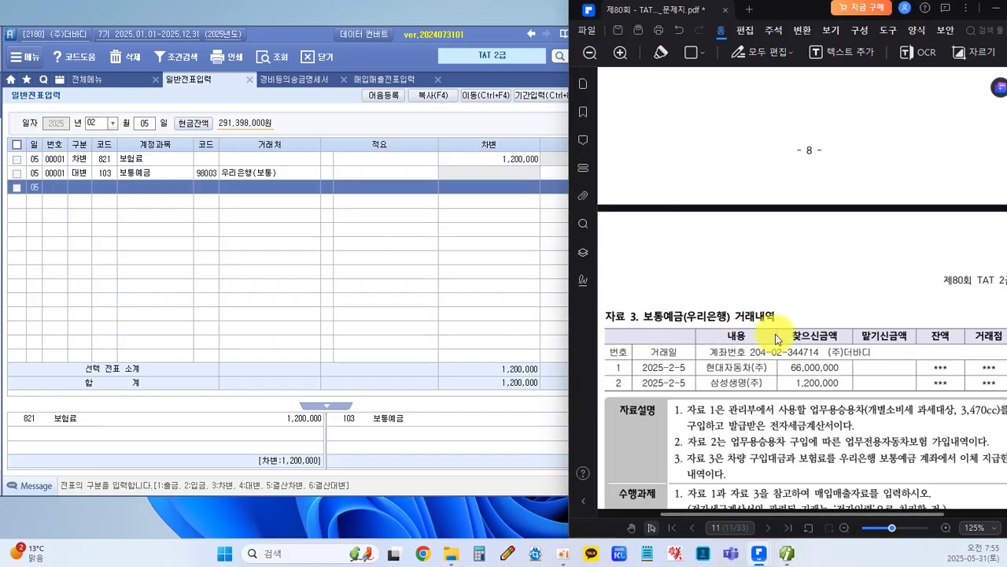
{"action": "scroll", "coordinate": [775, 334], "scroll_direction": "down", "scroll_amount": 3}
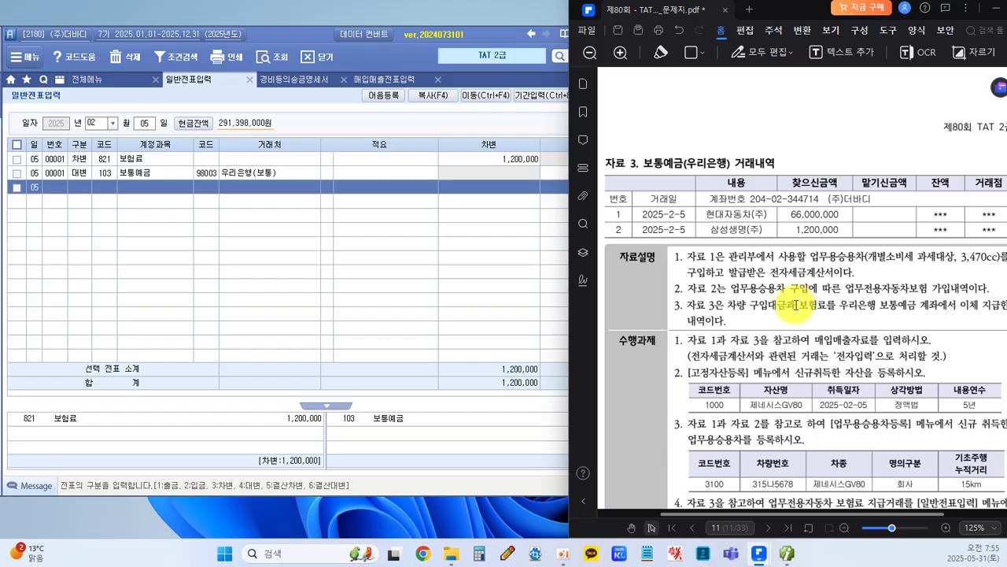
{"action": "scroll", "coordinate": [794, 305], "scroll_direction": "down", "scroll_amount": 2}
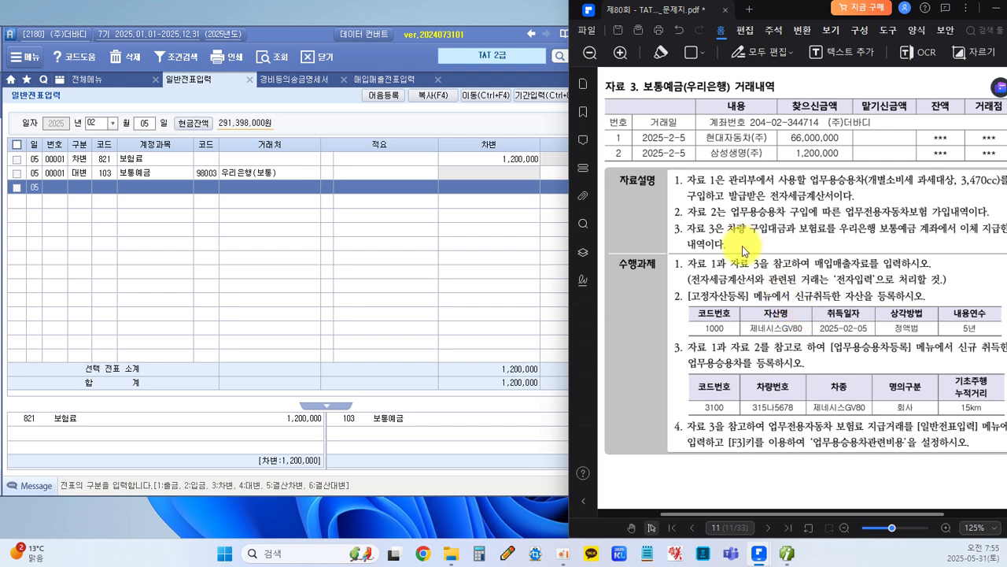
{"action": "scroll", "coordinate": [740, 218], "scroll_direction": "up", "scroll_amount": 3}
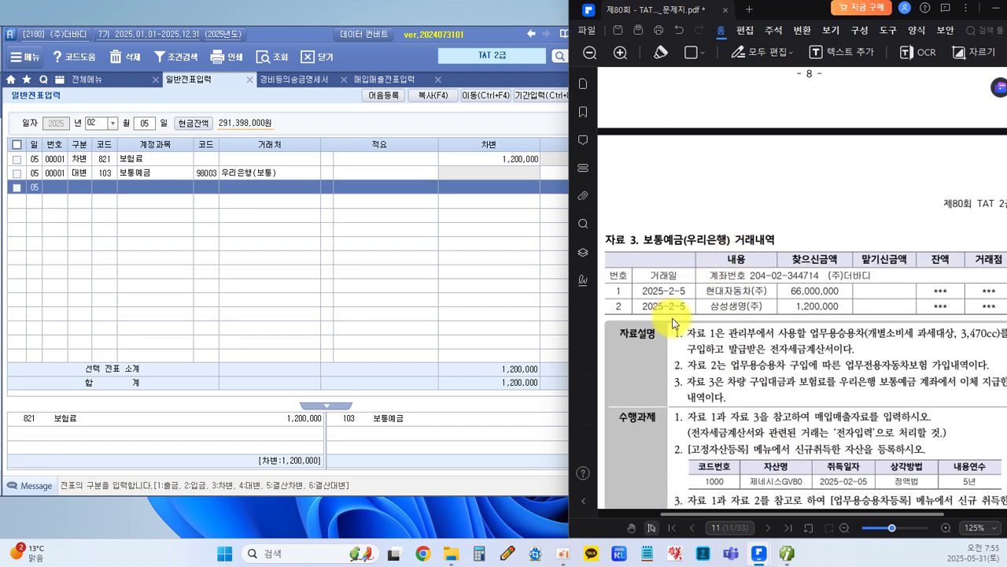
{"action": "scroll", "coordinate": [672, 318], "scroll_direction": "up", "scroll_amount": 3}
{"action": "scroll", "coordinate": [672, 318], "scroll_direction": "up", "scroll_amount": 2}
{"action": "scroll", "coordinate": [670, 322], "scroll_direction": "down", "scroll_amount": 2}
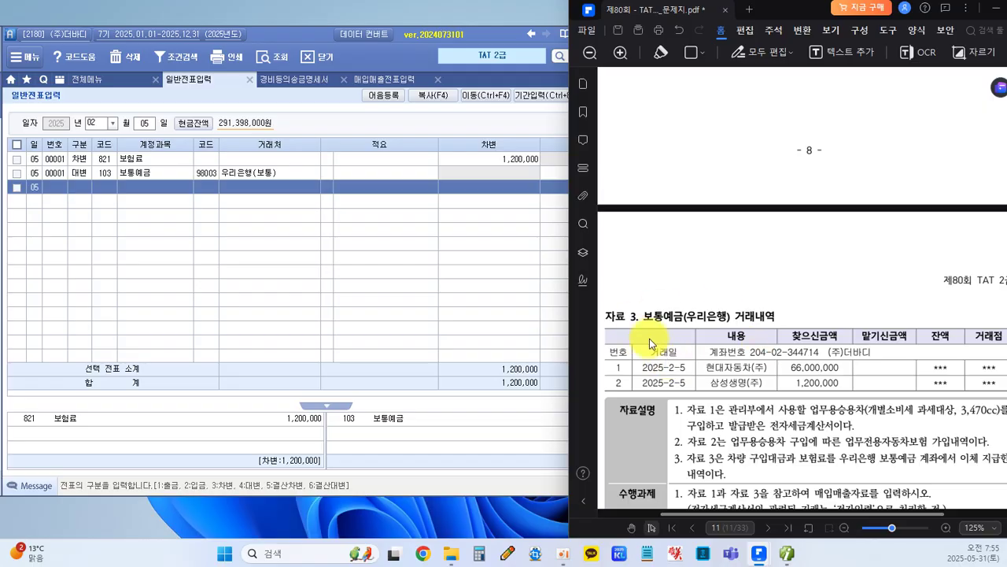
{"action": "scroll", "coordinate": [728, 339], "scroll_direction": "down", "scroll_amount": 4}
{"action": "scroll", "coordinate": [740, 245], "scroll_direction": "down", "scroll_amount": 1}
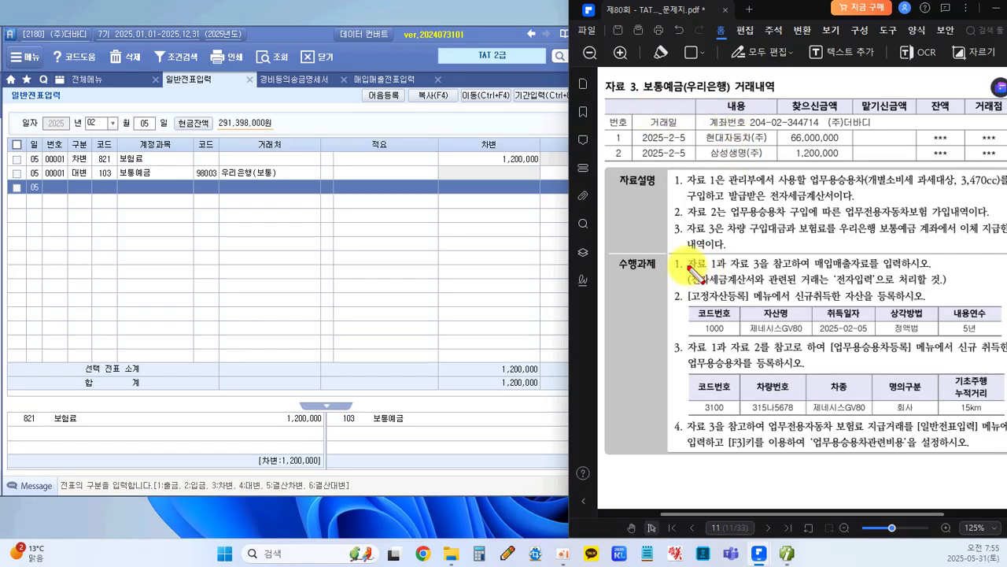
{"action": "mouse_move", "coordinate": [670, 255]}
{"action": "left_mouse_down"}
{"action": "mouse_move", "coordinate": [796, 276]}
{"action": "mouse_move", "coordinate": [938, 275]}
{"action": "left_mouse_up"}
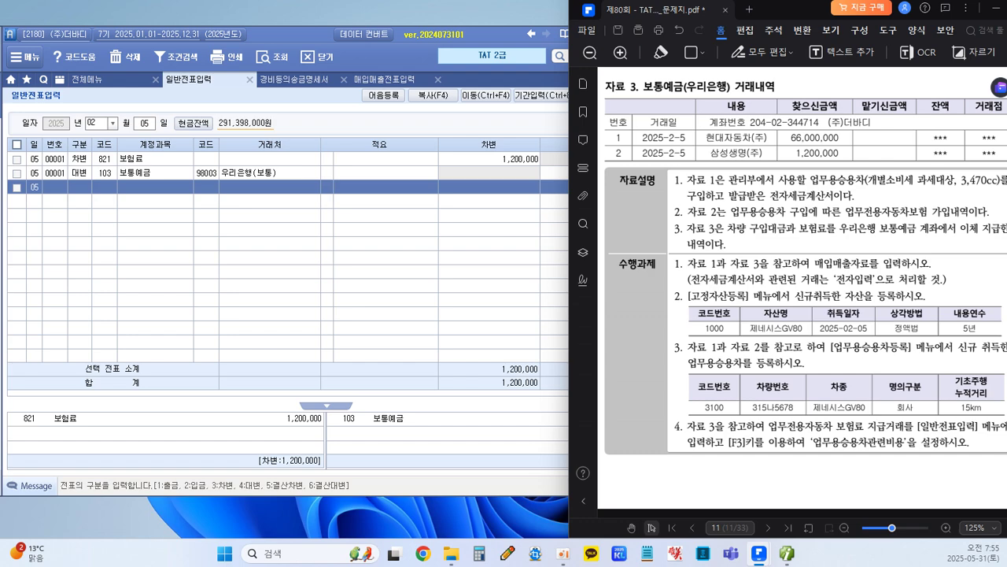
Open 고정자산등록 and set the asset account to 208 차량운반구 with asset category 0.전체.
{"action": "left_click", "coordinate": [362, 279]}
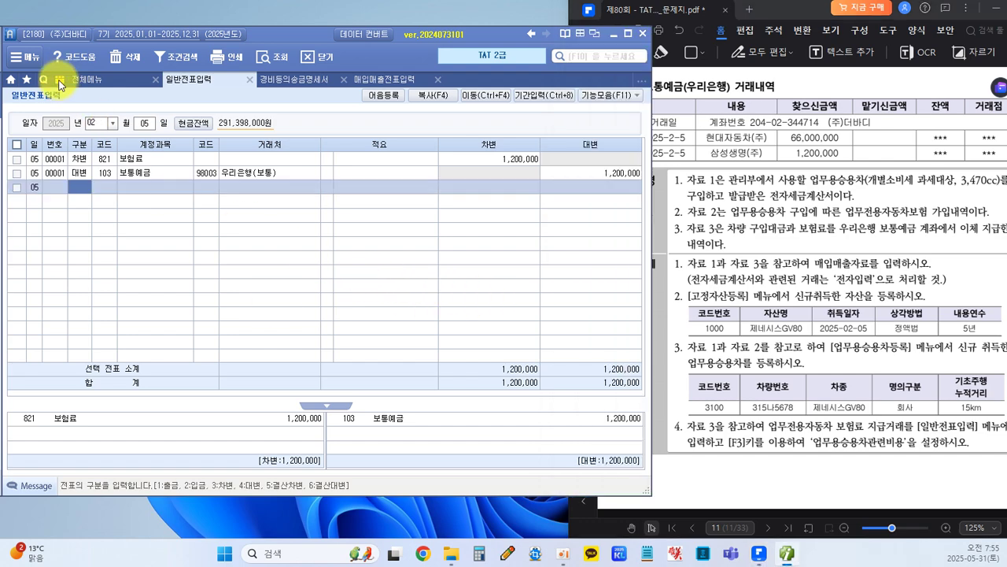
{"action": "left_click", "coordinate": [61, 82]}
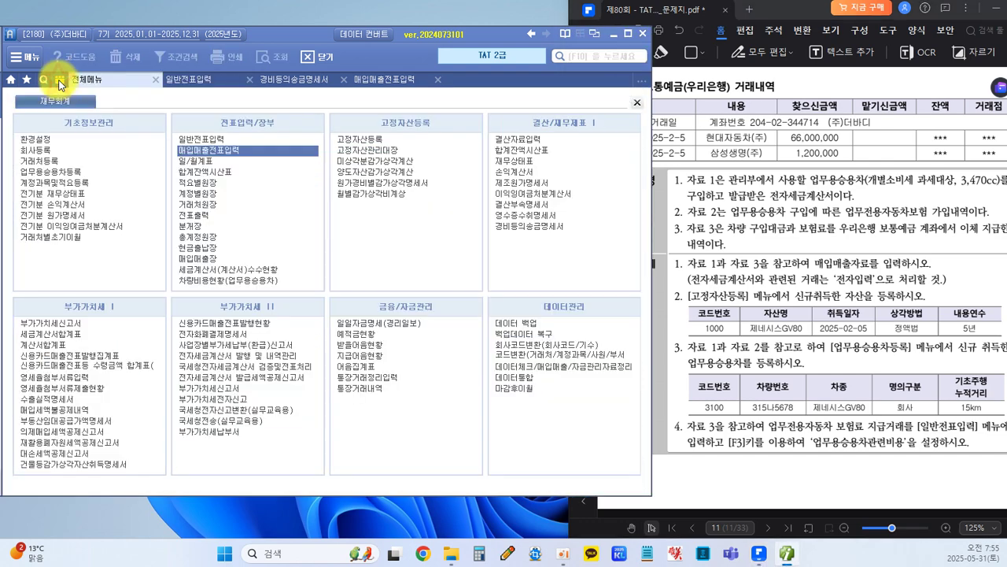
{"action": "left_click", "coordinate": [370, 141]}
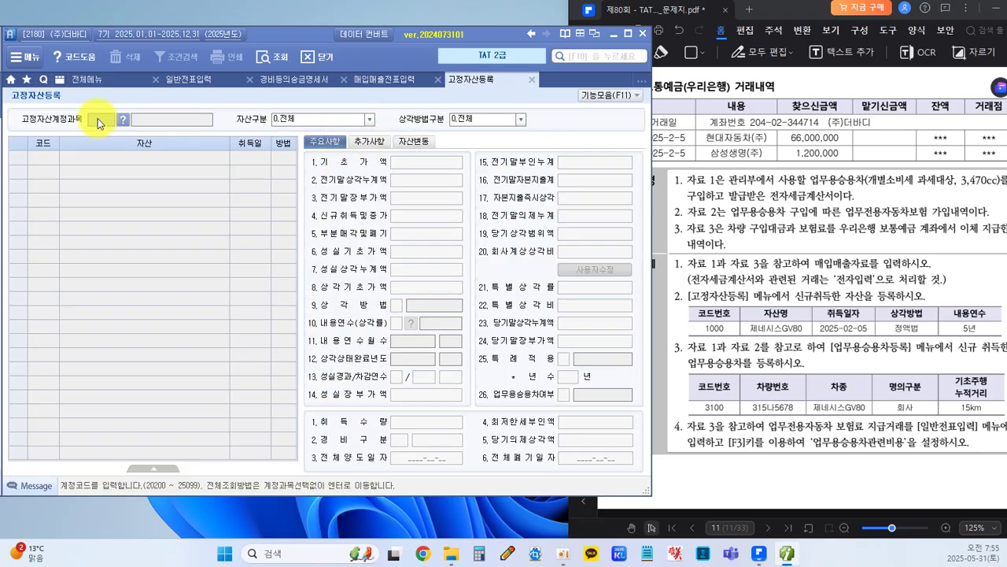
{"action": "type", "text": "208"}
{"action": "key", "text": "Return"}
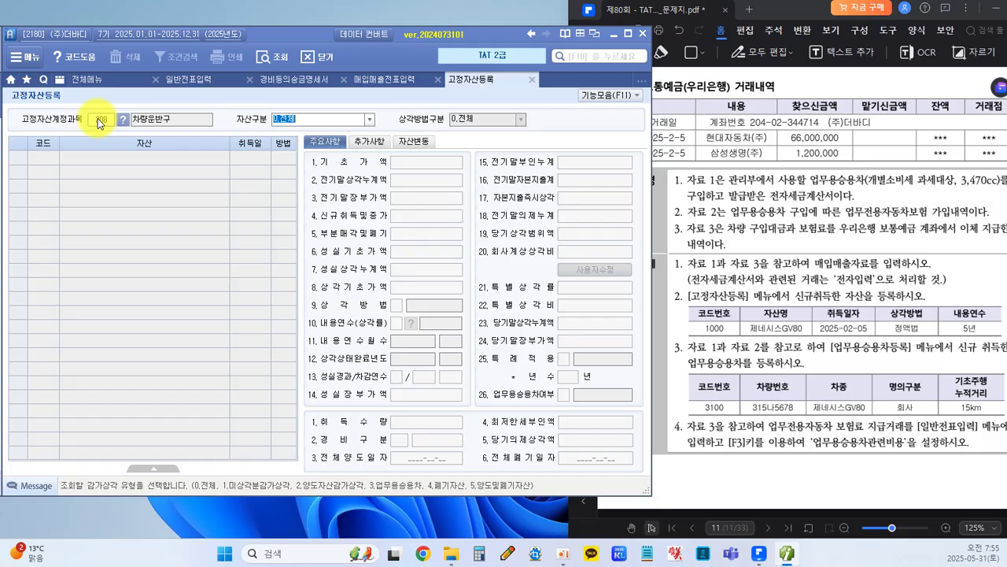
{"action": "key", "text": "Return"}
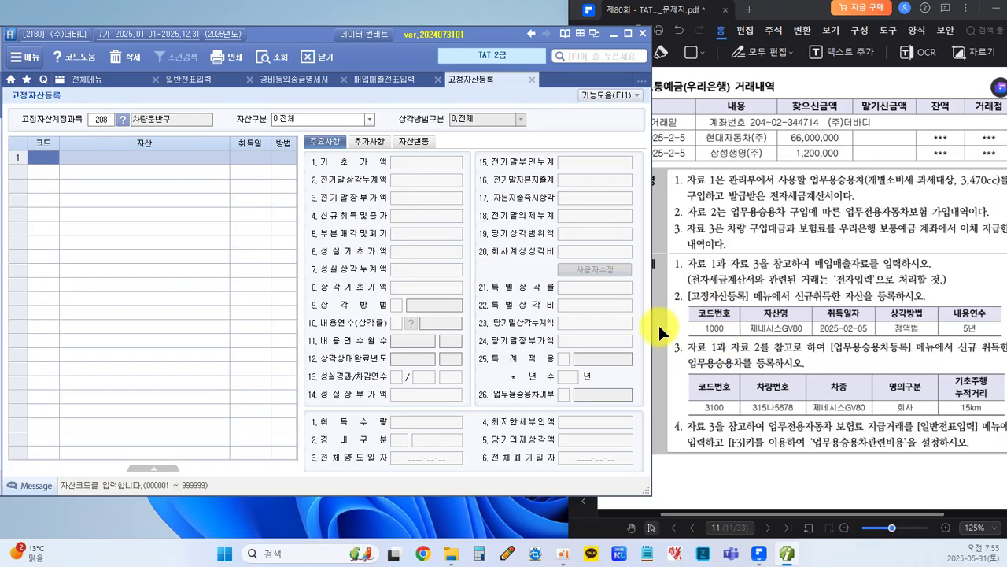
Register a new asset with code 1000, name 제네시스GV80 and acquisition date 2025-02-05.
{"action": "type", "text": "1000"}
{"action": "key", "text": "Return"}
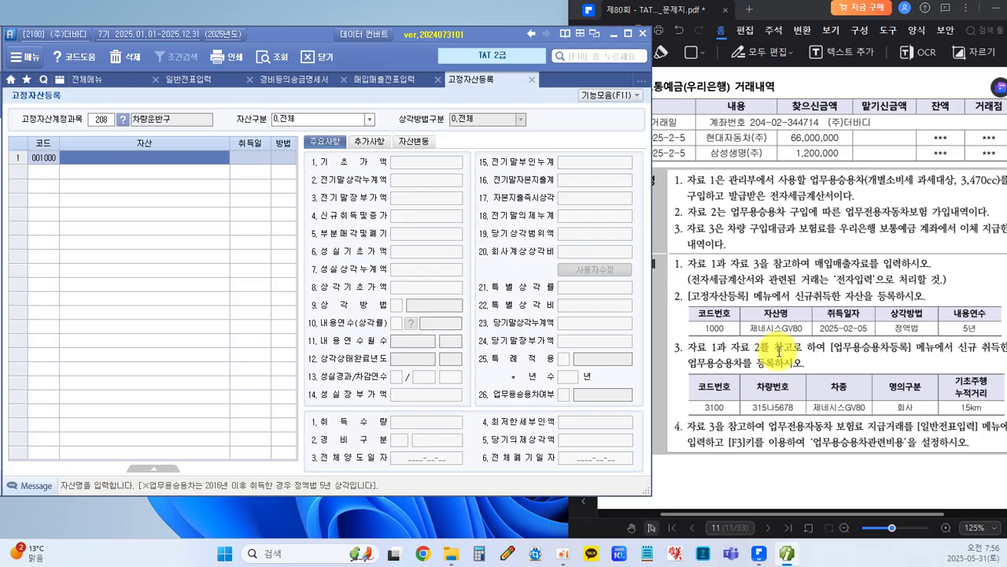
{"action": "type", "text": "제네시스"}
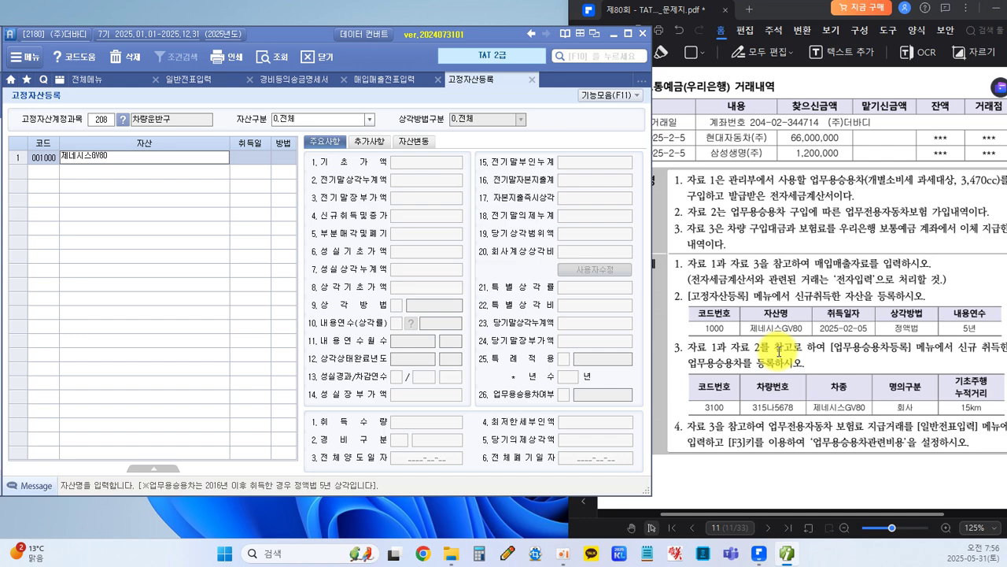
{"action": "type", "text": "GV80"}
{"action": "key", "text": "Return"}
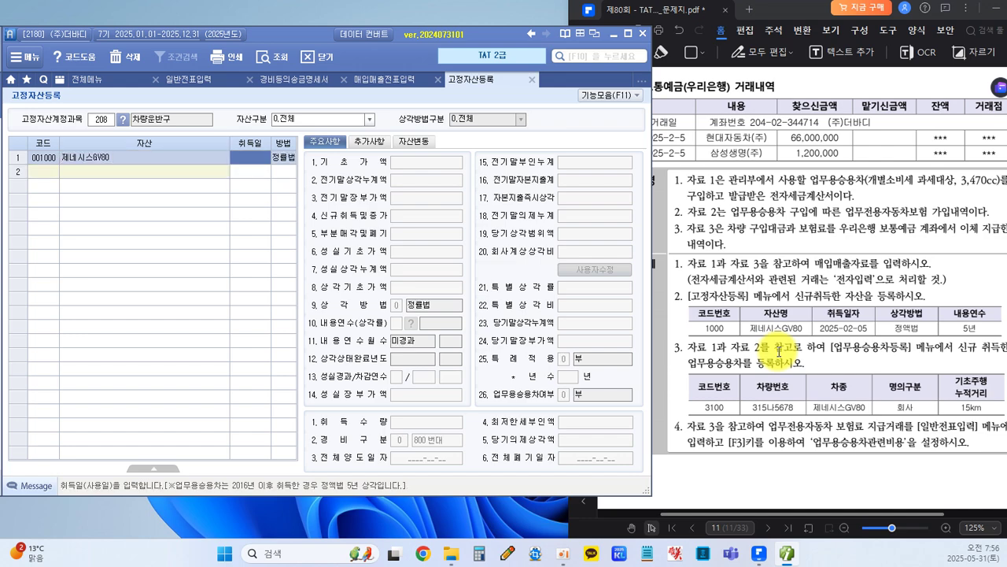
{"action": "type", "text": "2025-02-"}
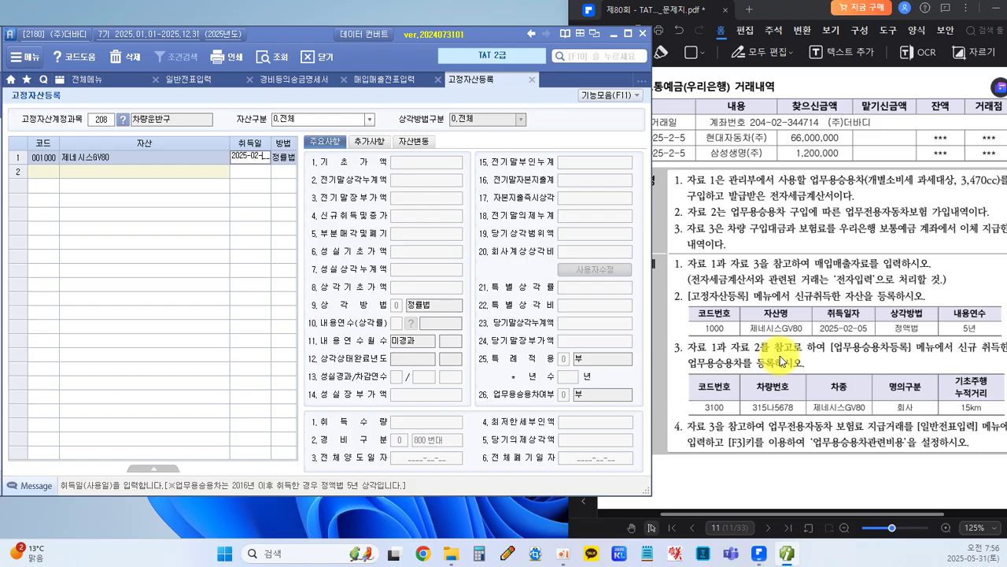
{"action": "type", "text": "05"}
{"action": "key", "text": "Return"}
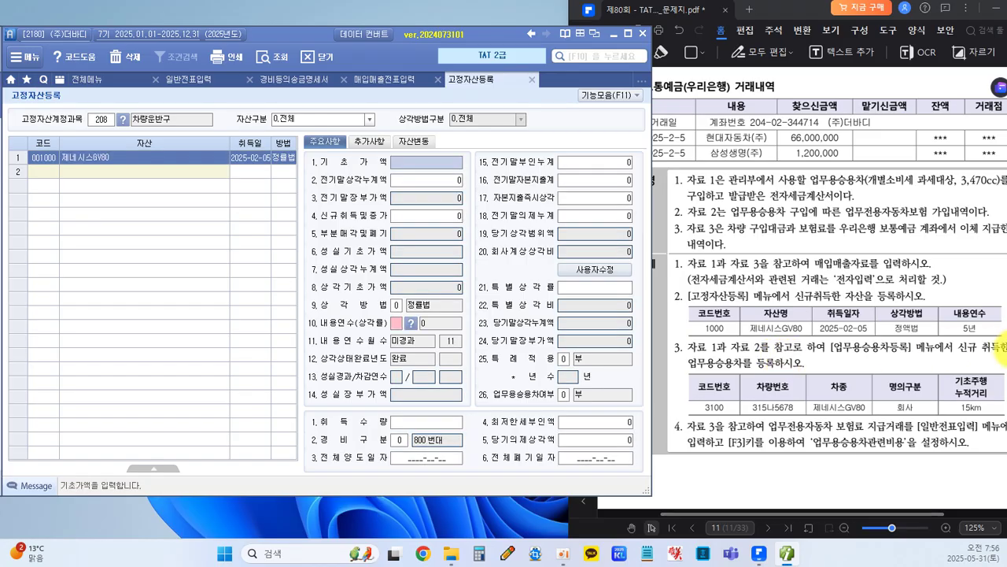
Set the 제네시스GV80's depreciation method to 1 정액법 and its useful life (내용연수) to 5 years.
{"action": "left_click", "coordinate": [278, 159]}
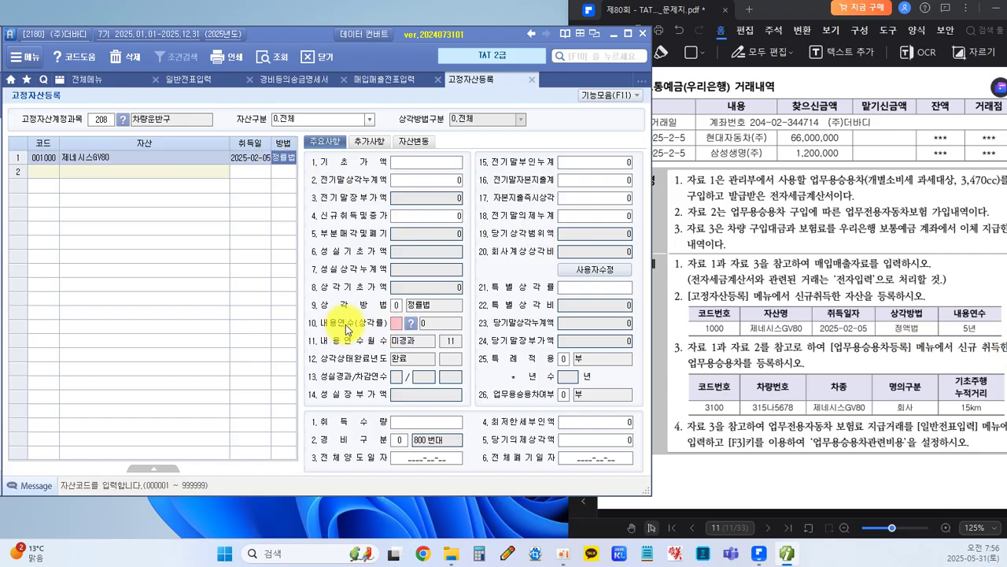
{"action": "left_click", "coordinate": [394, 305]}
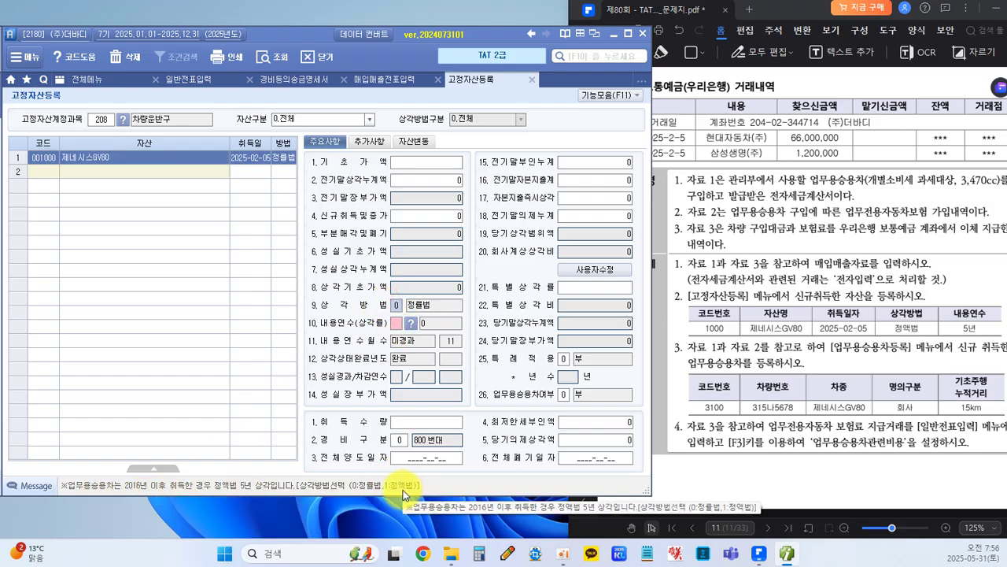
{"action": "type", "text": "1"}
{"action": "key", "text": "Return"}
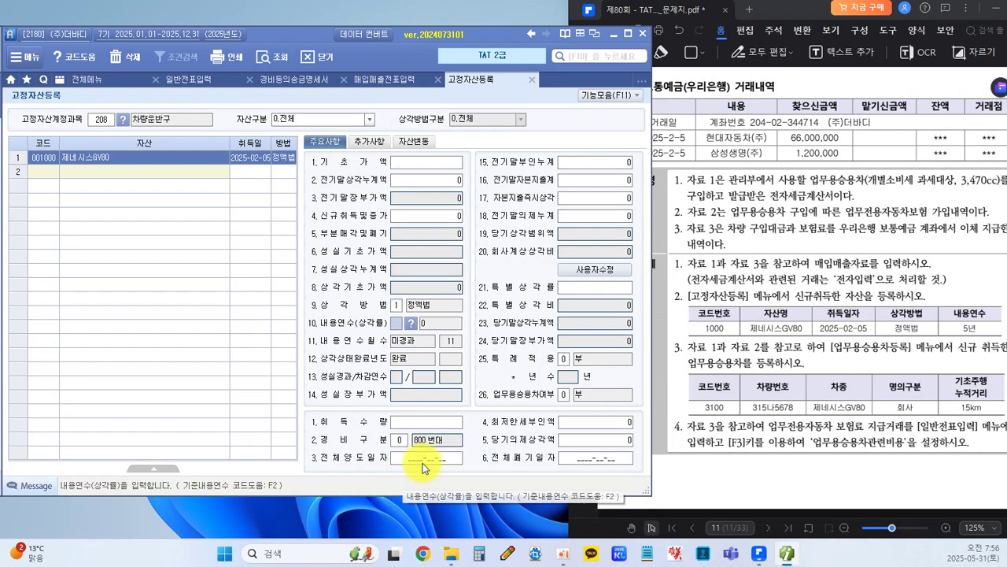
{"action": "left_click", "coordinate": [400, 326]}
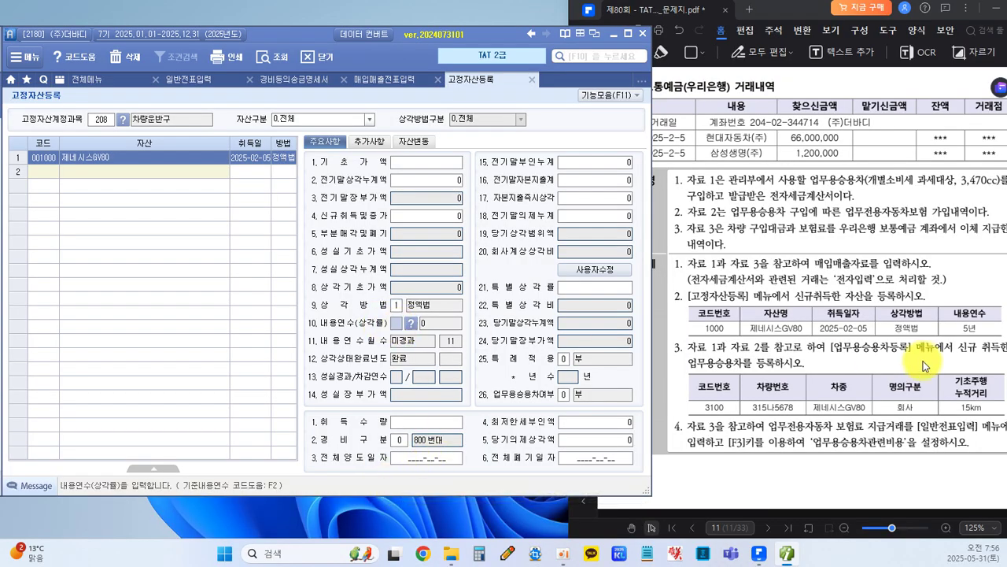
{"action": "type", "text": "5"}
{"action": "key", "text": "Return"}
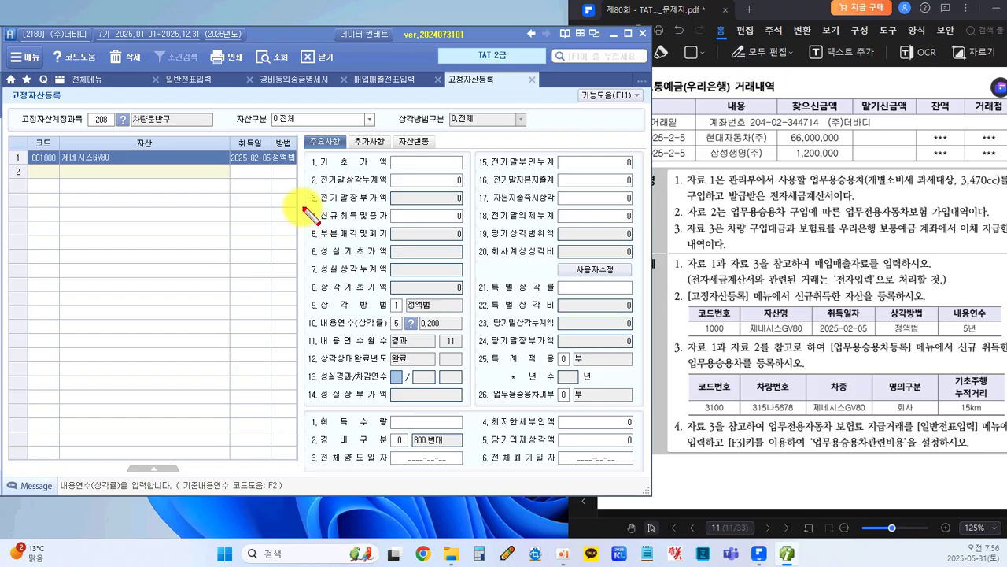
{"action": "left_click", "coordinate": [457, 217]}
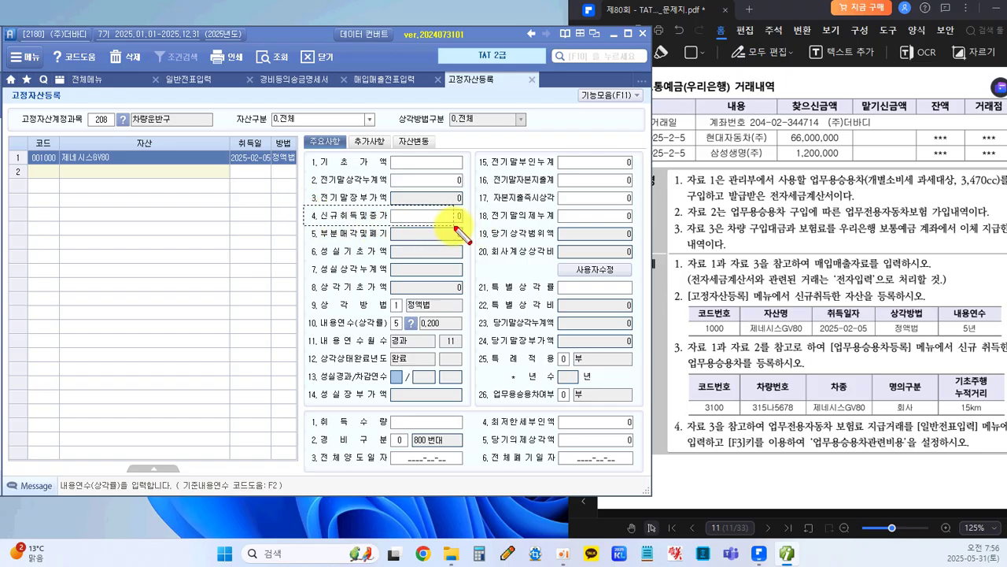
Set the 제네시스GV80 asset's new acquisition amount (신규취득및증가) to 66,000,000.
{"action": "left_click_drag", "start_coordinate": [470, 225], "coordinate": [470, 225]}
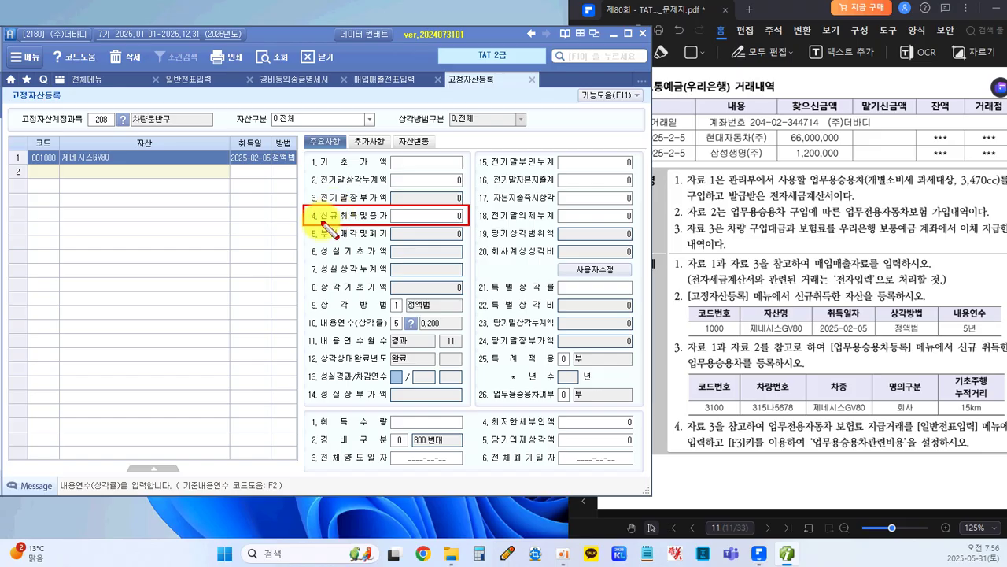
{"action": "key", "text": "Escape"}
{"action": "left_click", "coordinate": [406, 220]}
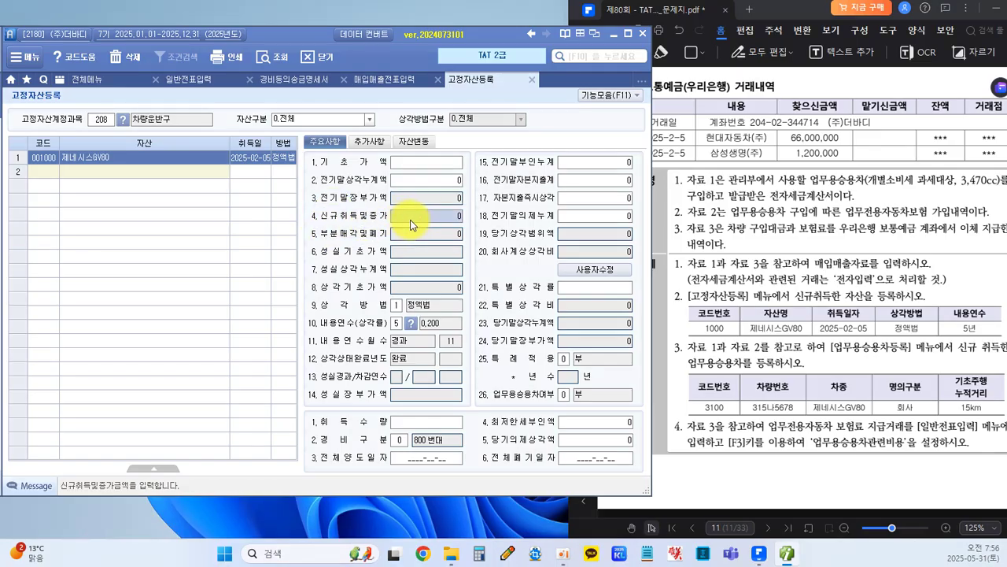
{"action": "type", "text": "66,000,00000,000"}
{"action": "key", "text": "Return"}
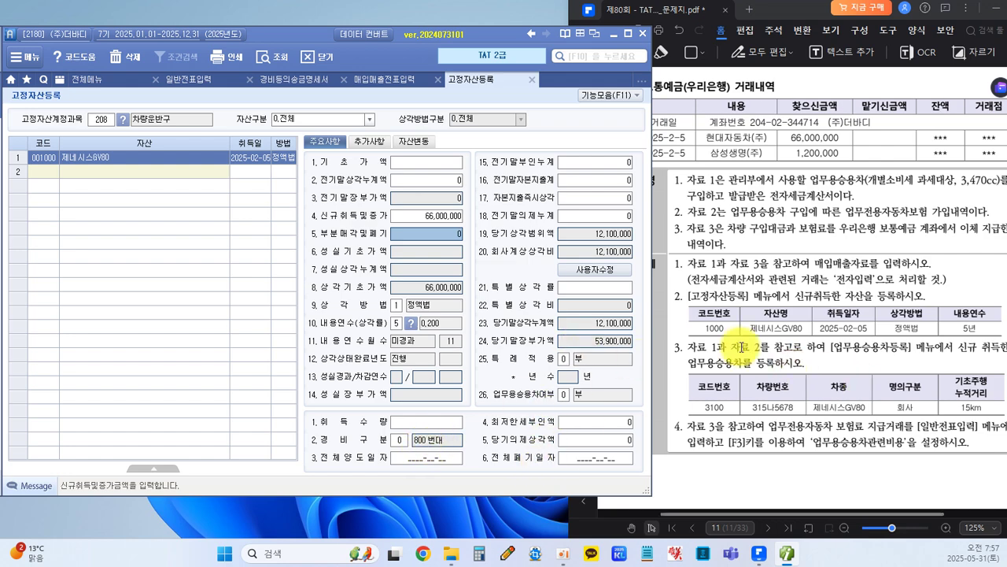
Open 업무용승용차등록 for exercise 3's company car and select the empty row below the K8.
{"action": "left_click", "coordinate": [671, 307]}
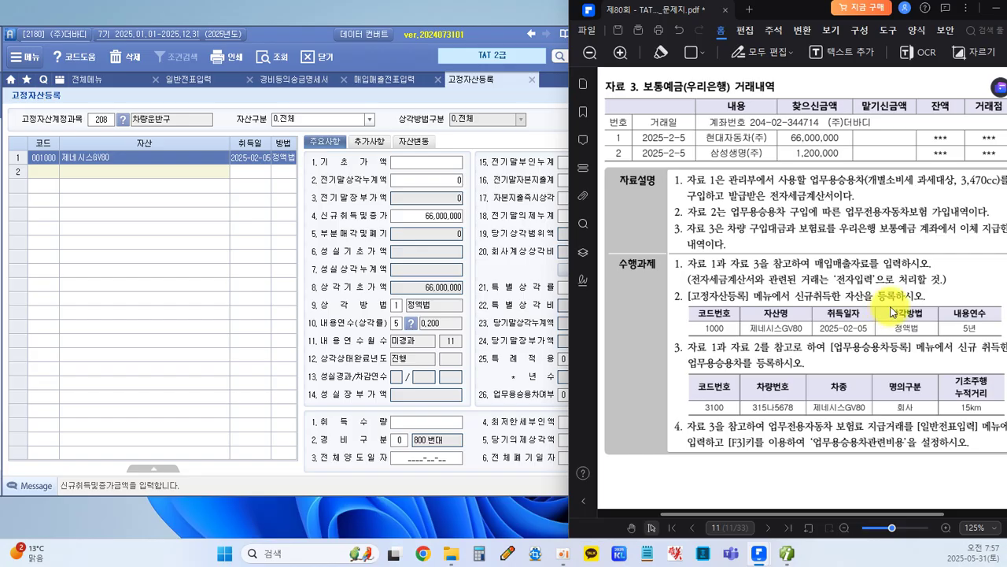
{"action": "left_click", "coordinate": [882, 326]}
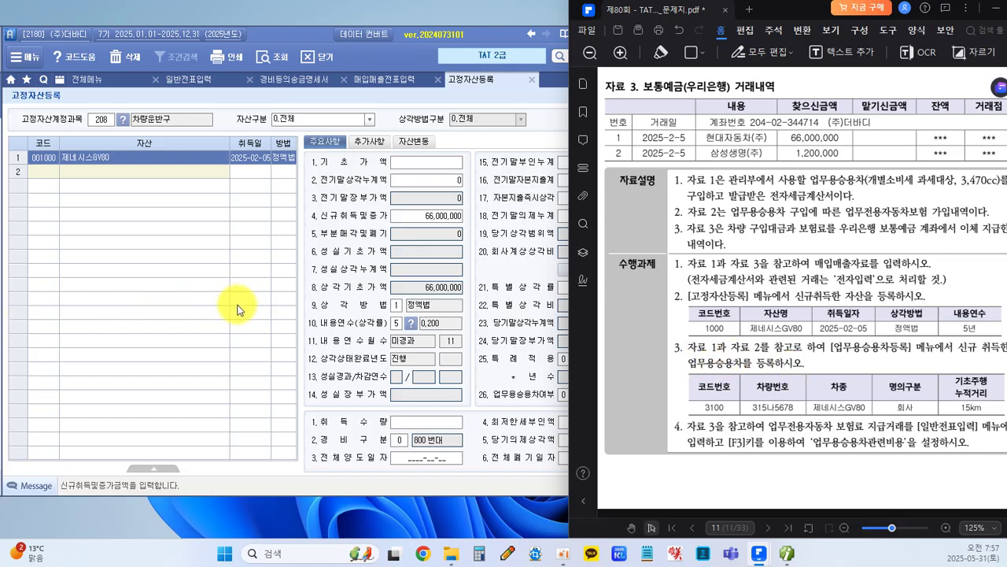
{"action": "left_click", "coordinate": [183, 293]}
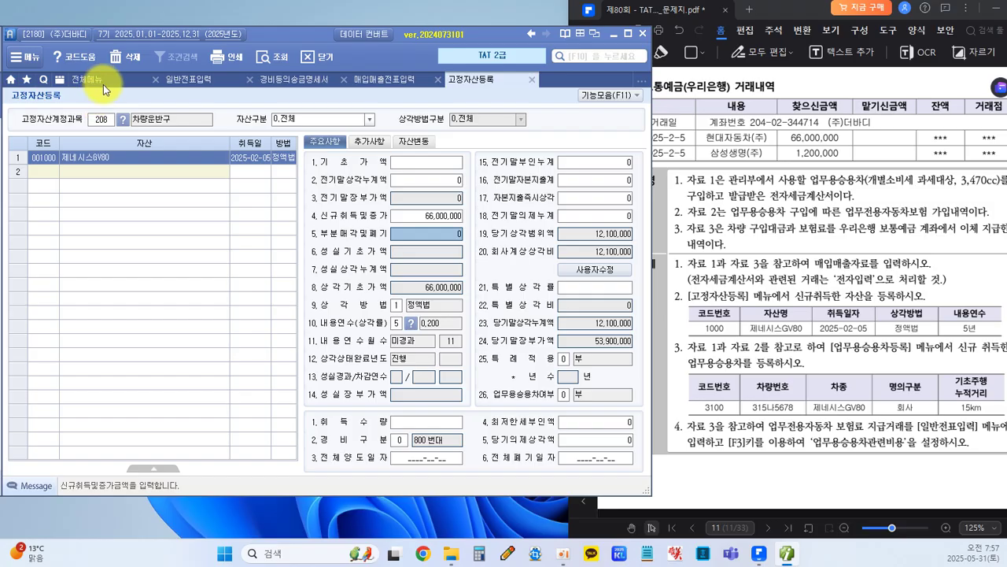
{"action": "left_click", "coordinate": [60, 80]}
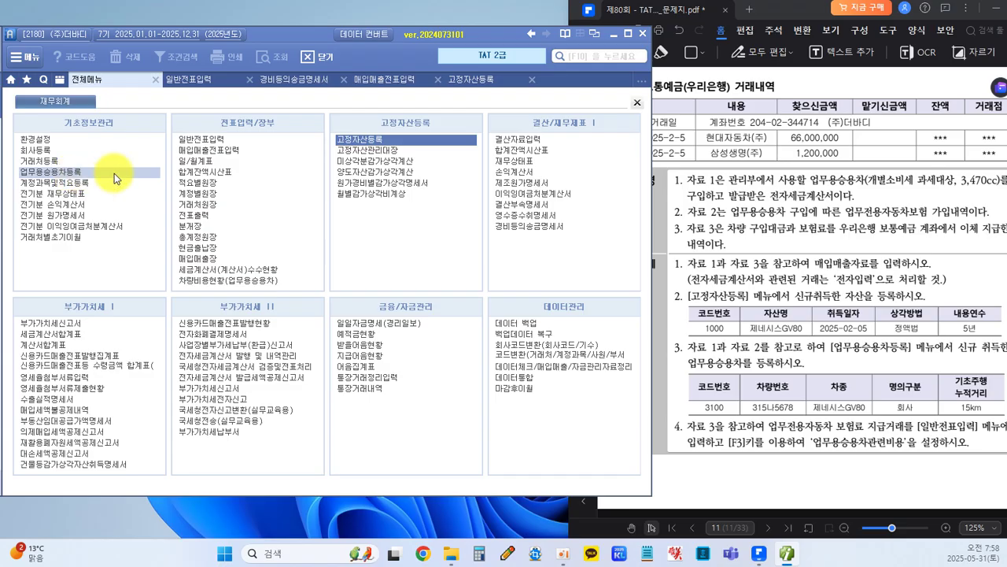
{"action": "left_click", "coordinate": [77, 174]}
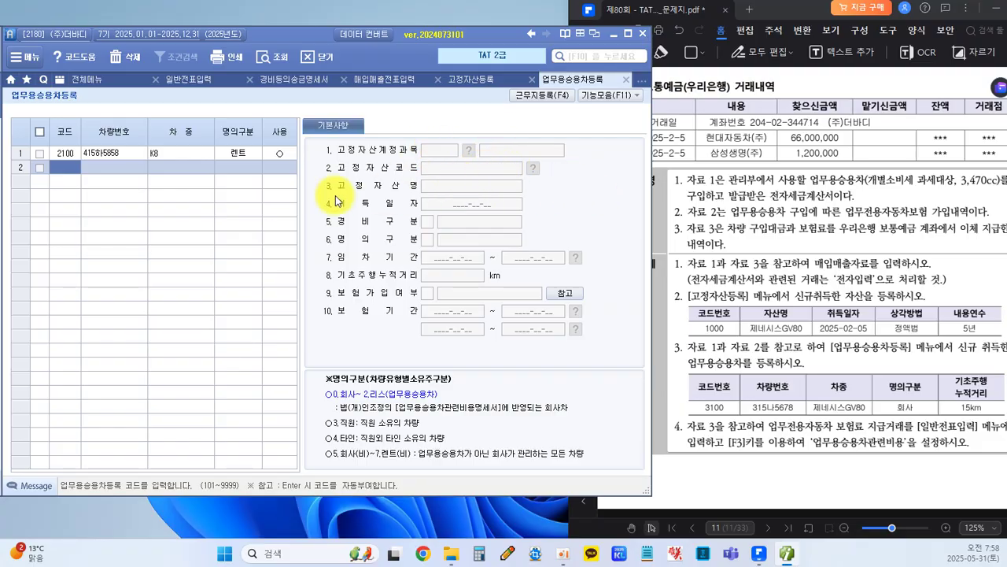
{"action": "left_click", "coordinate": [62, 170]}
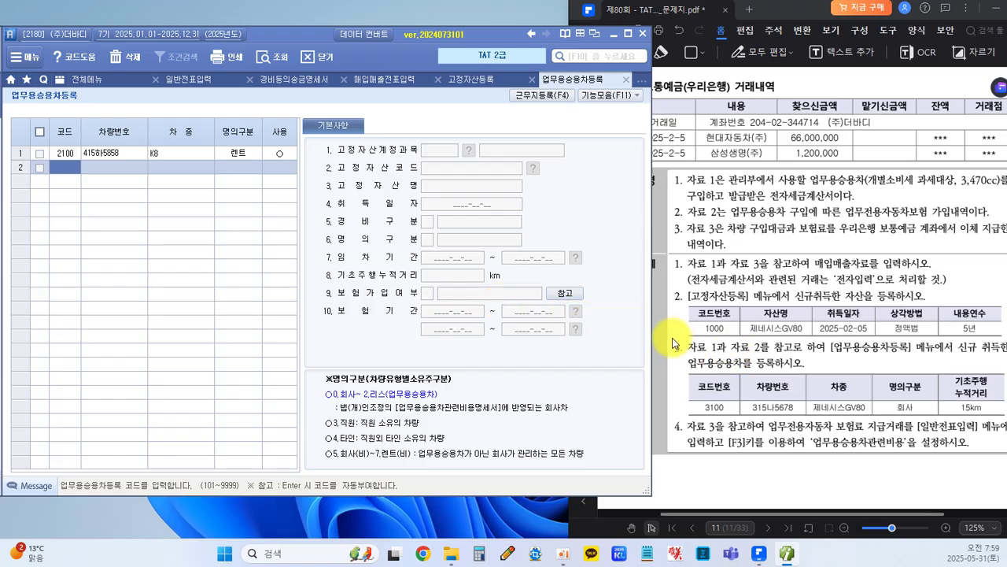
Register a new company car with code 3100 and vehicle number 315나5678.
{"action": "key", "text": "F2"}
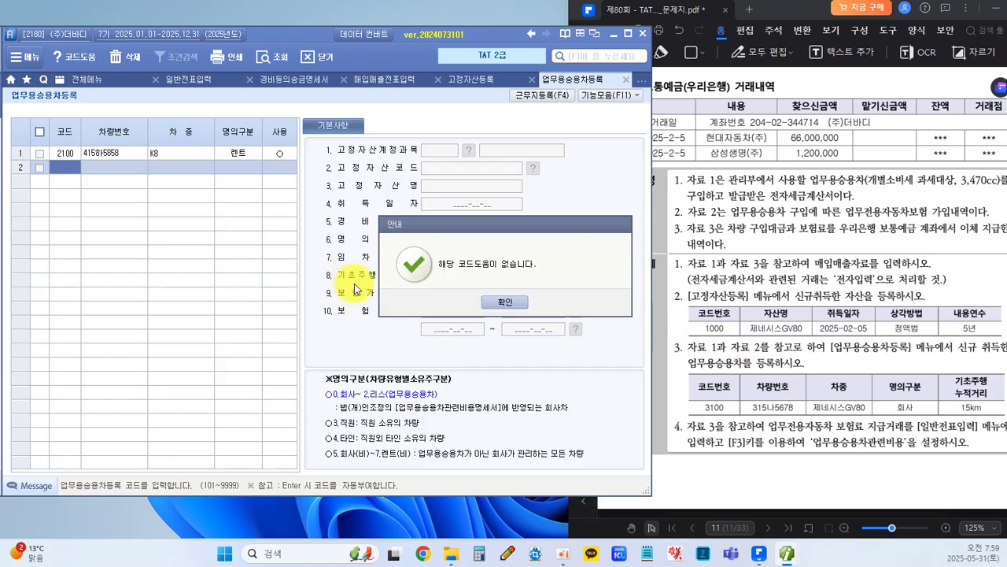
{"action": "left_click", "coordinate": [503, 307]}
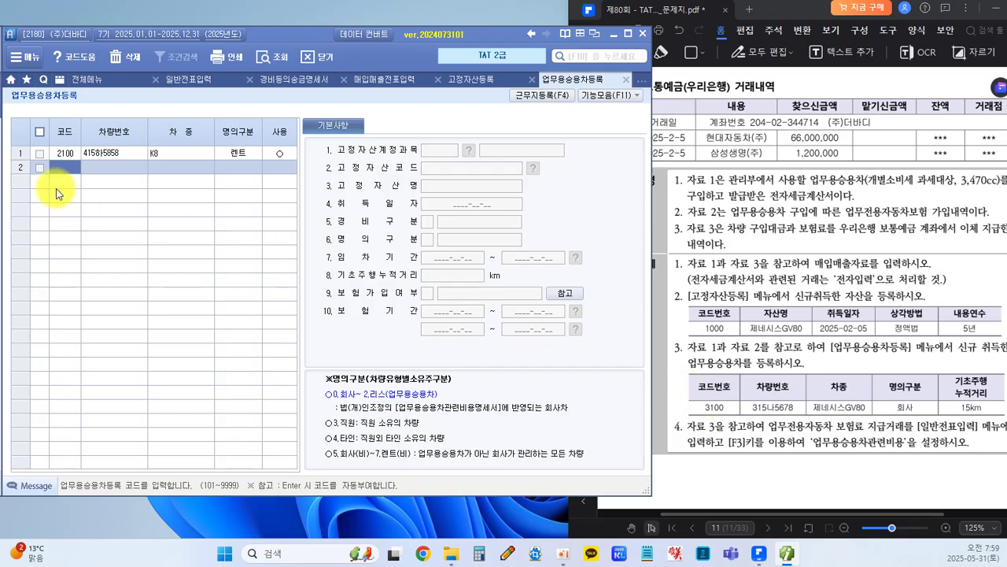
{"action": "type", "text": "3100"}
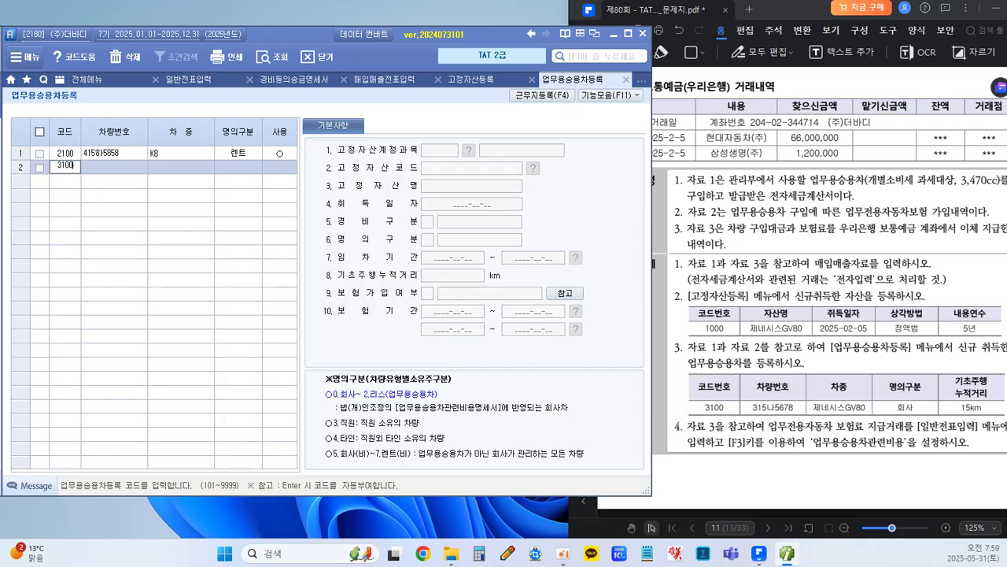
{"action": "key", "text": "Return"}
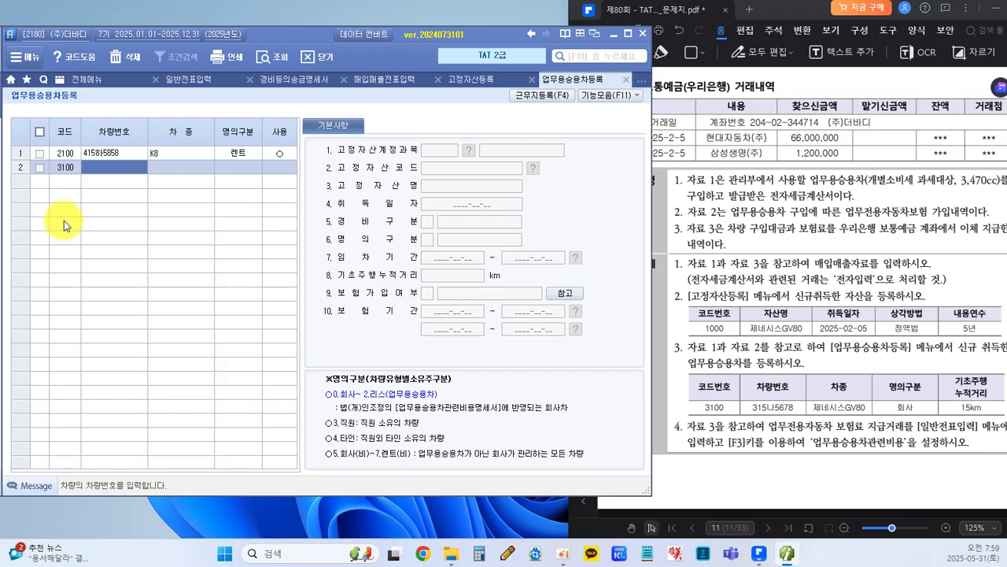
{"action": "type", "text": "315"}
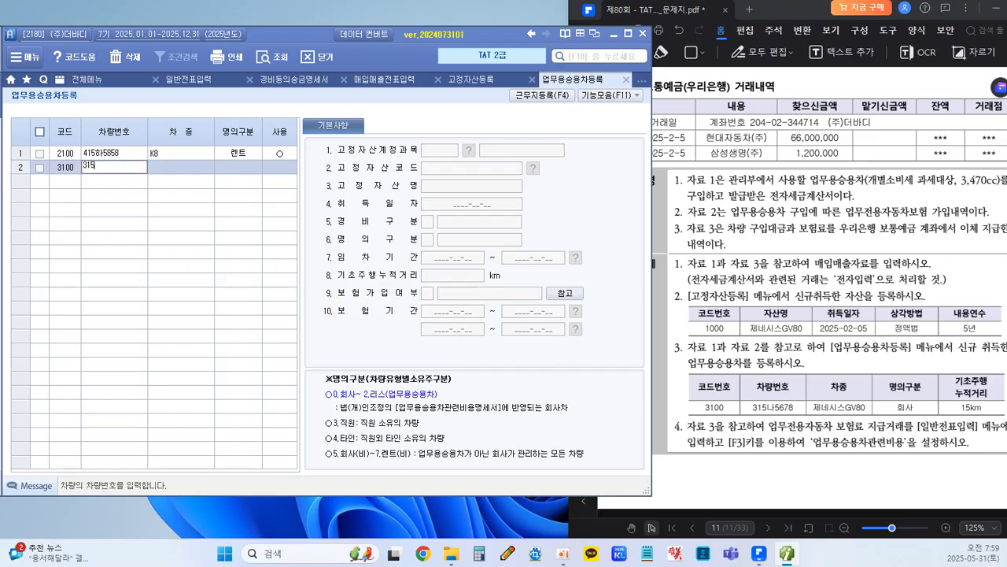
{"action": "type", "text": "나5678"}
{"action": "key", "text": "Return"}
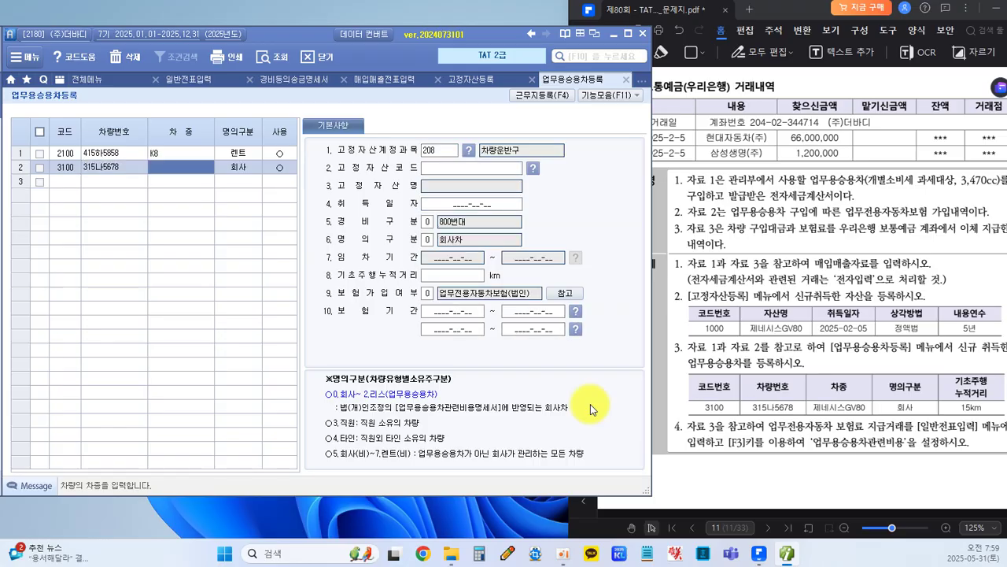
Set car 3100's model (차종) to 제네시스GV80 and its ownership type (명의구분) to 0. 회사.
{"action": "type", "text": "ㅈ"}
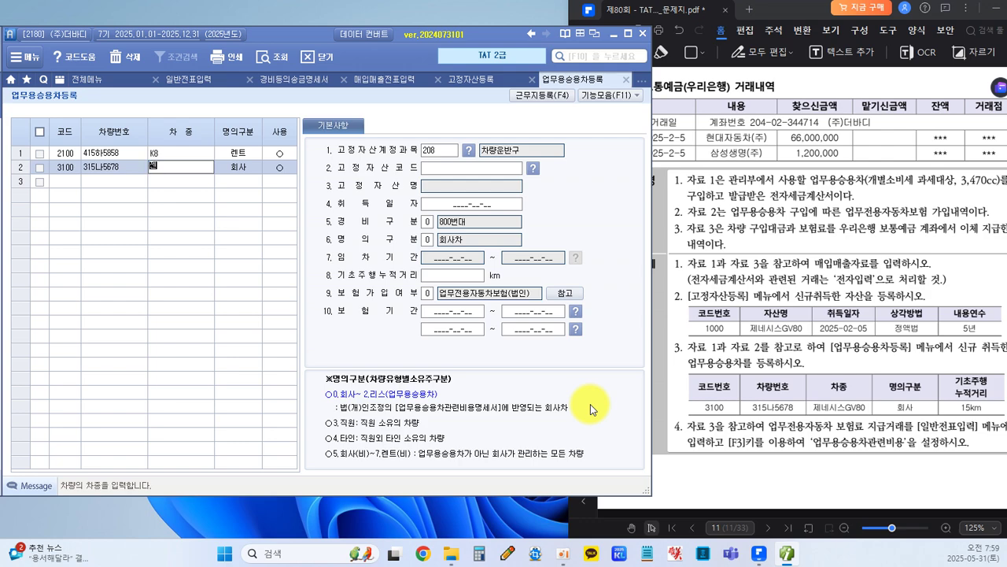
{"action": "type", "text": "네시스"}
{"action": "key", "text": "Return"}
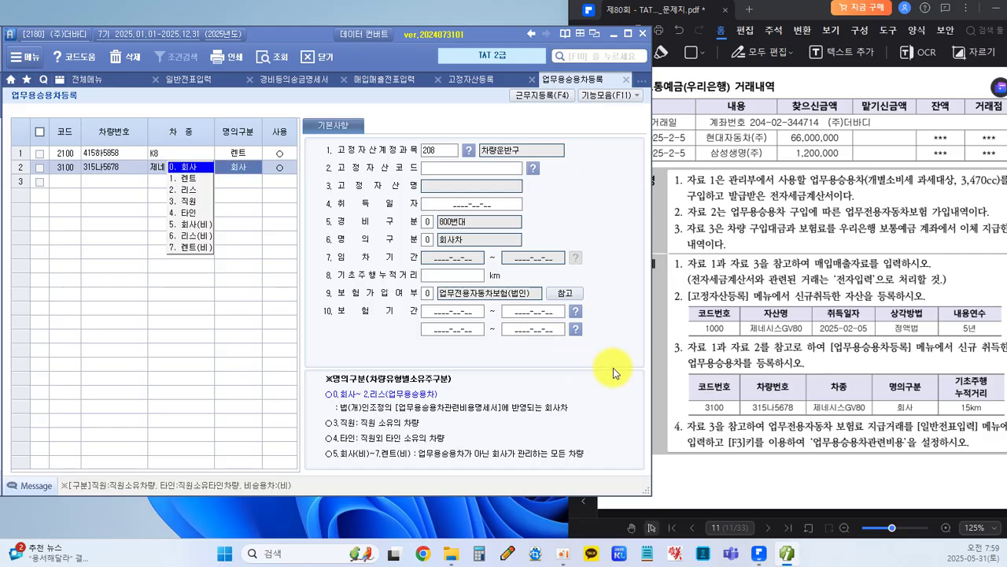
{"action": "left_click", "coordinate": [197, 168]}
{"action": "left_click", "coordinate": [255, 169]}
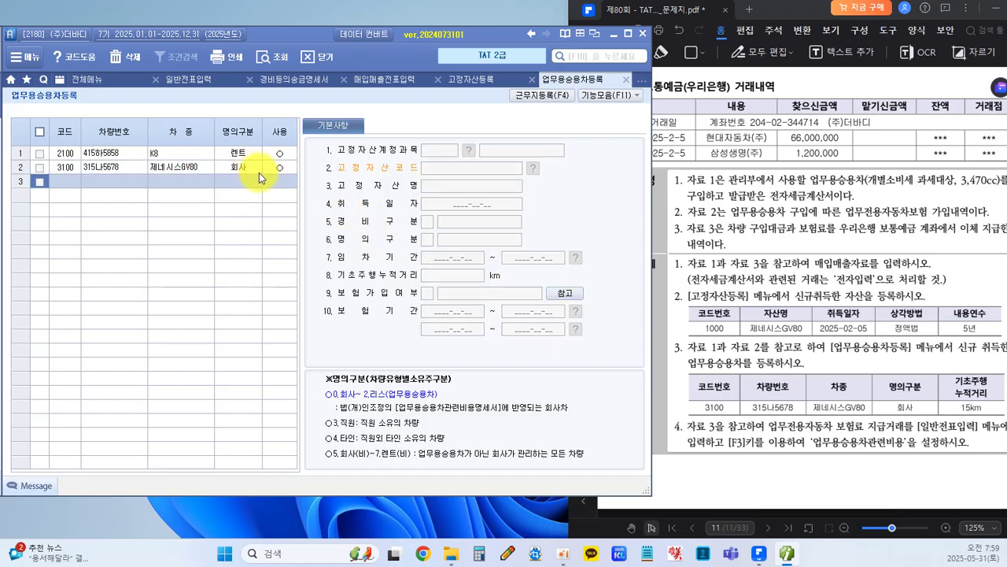
Link the 제네시스GV80 company car to fixed asset code 001000 from the asset code lookup.
{"action": "left_click", "coordinate": [168, 164]}
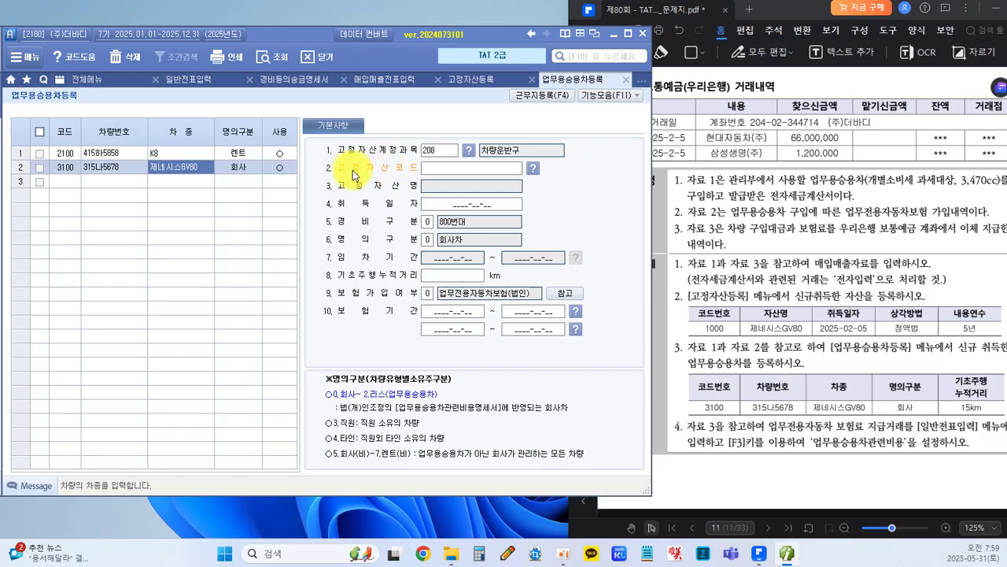
{"action": "left_click", "coordinate": [533, 172]}
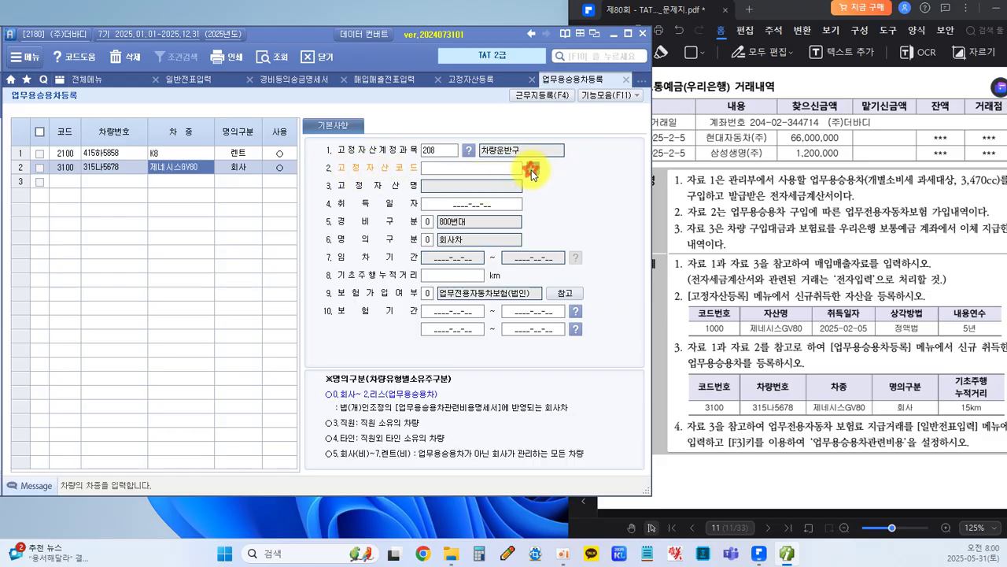
{"action": "left_click", "coordinate": [245, 186]}
{"action": "left_click", "coordinate": [292, 365]}
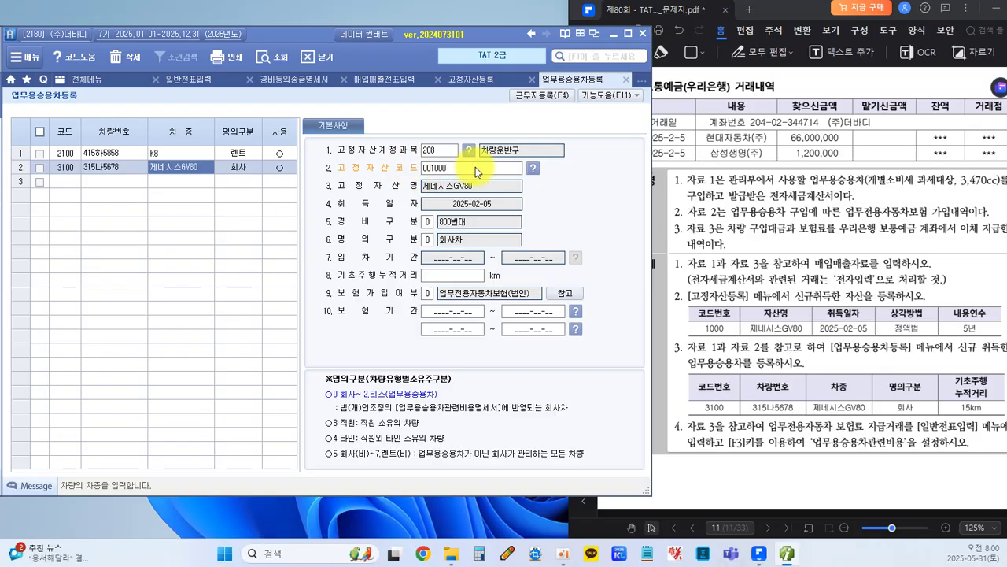
Set the car's initial accumulated mileage (기초주행누적거리) to 15 km and its insurance status to 0.업무전용자동차보험(법인).
{"action": "left_click", "coordinate": [468, 276]}
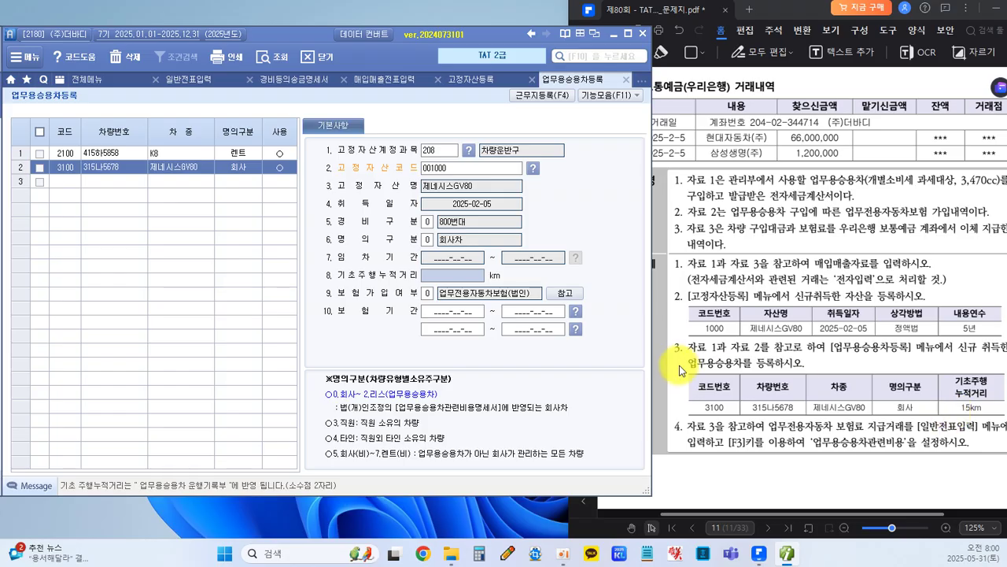
{"action": "type", "text": "15"}
{"action": "key", "text": "Return"}
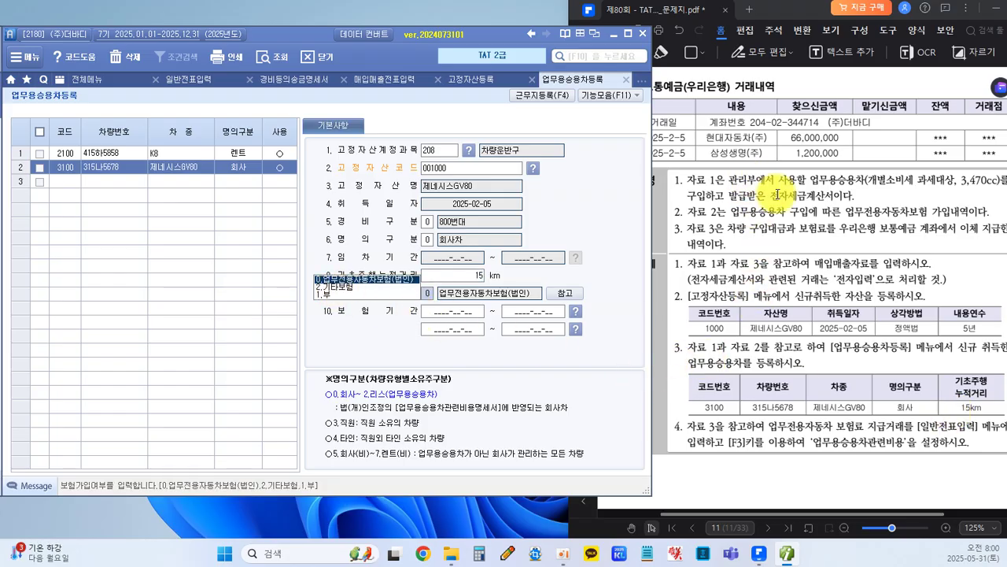
{"action": "left_click", "coordinate": [393, 280]}
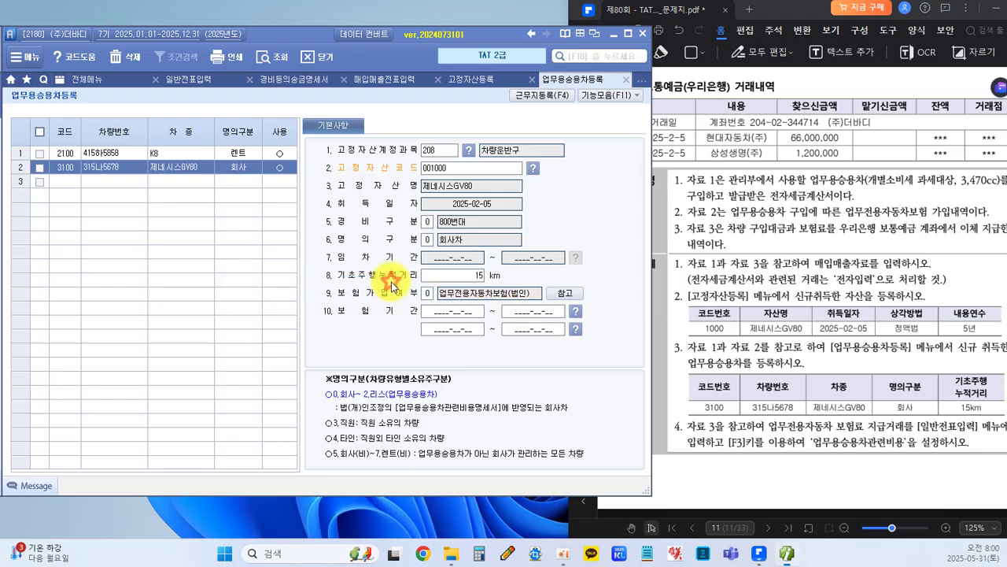
{"action": "key", "text": "Return"}
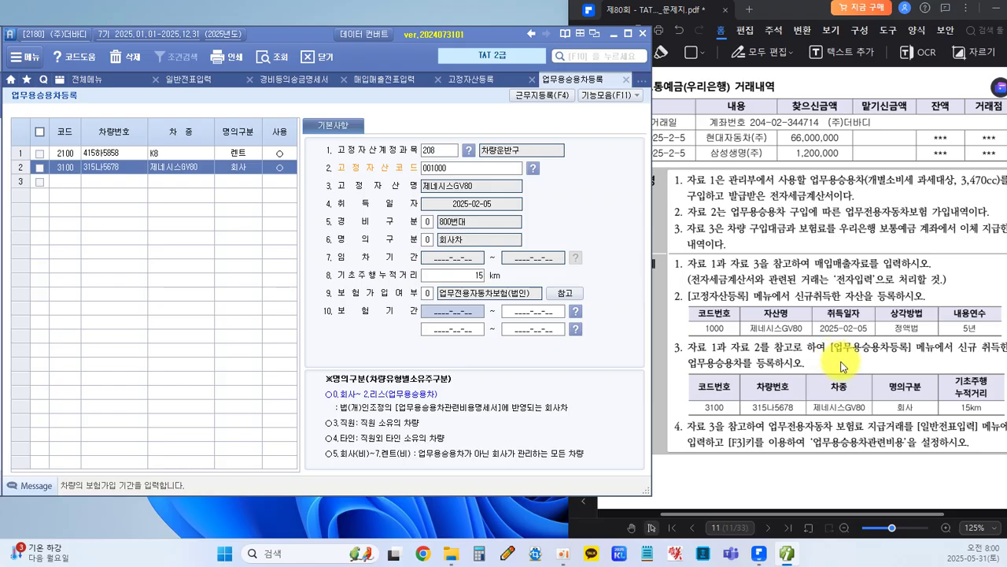
Set the car's insurance period (보험기간) from 2025-02-05 to 2026-02-05 according to the insurance certificate in the exam PDF.
{"action": "scroll", "coordinate": [843, 368], "scroll_direction": "up", "scroll_amount": 6}
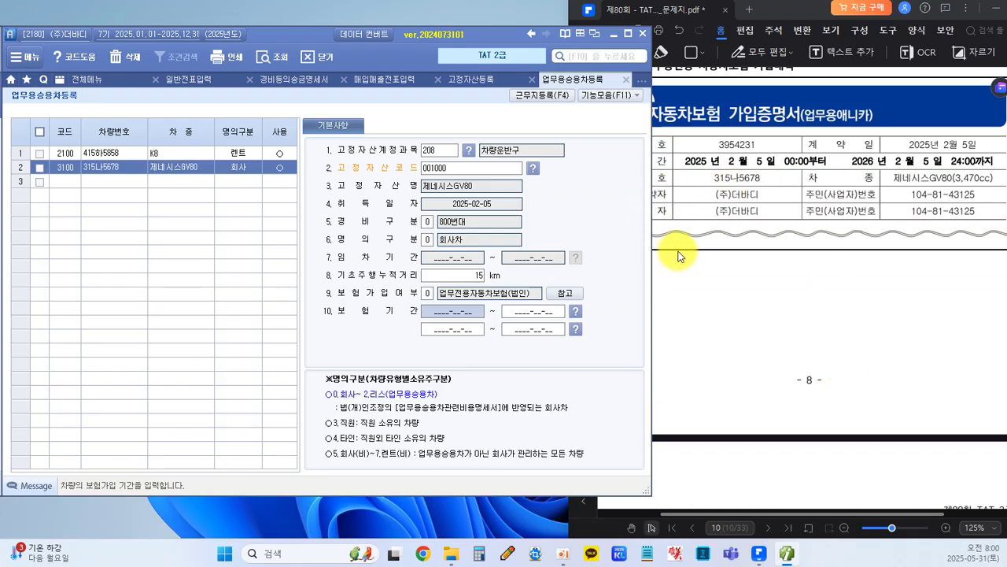
{"action": "type", "text": "2025"}
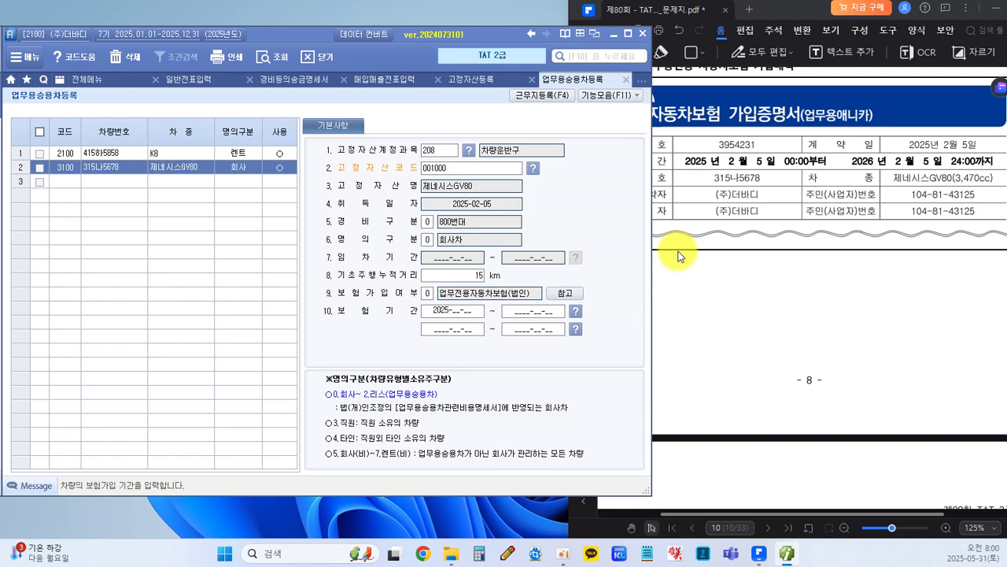
{"action": "type", "text": "0205"}
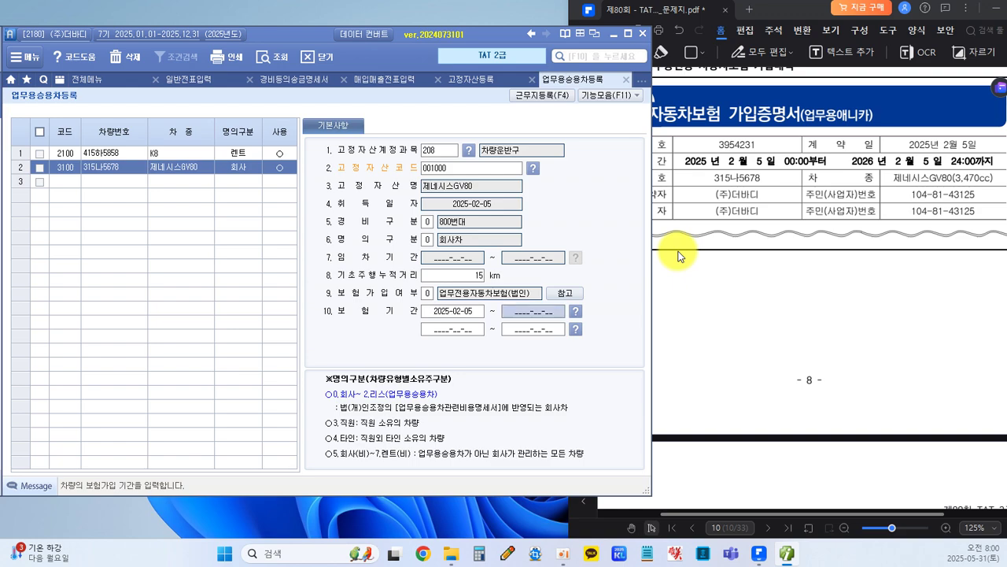
{"action": "type", "text": "2"}
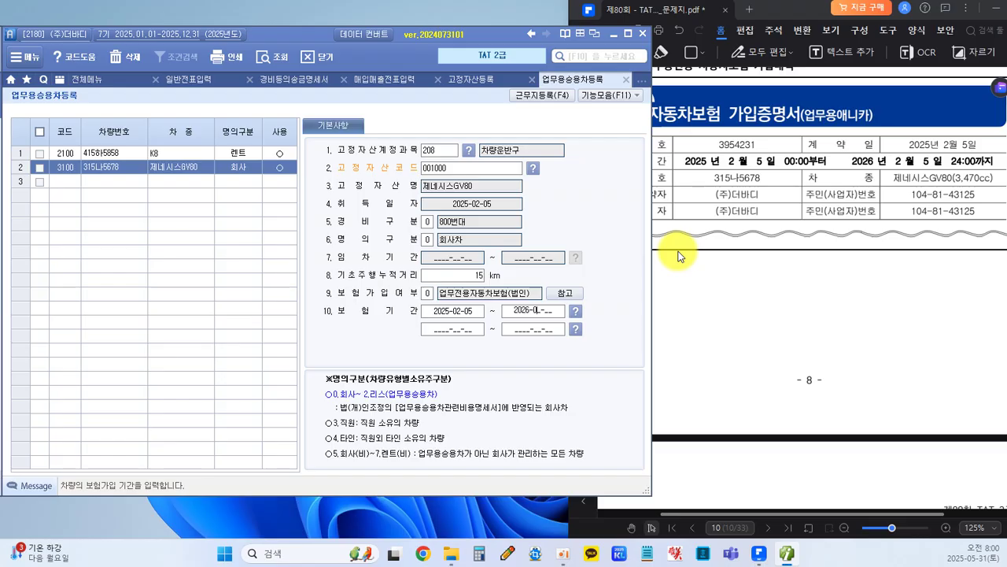
{"action": "type", "text": "0260205"}
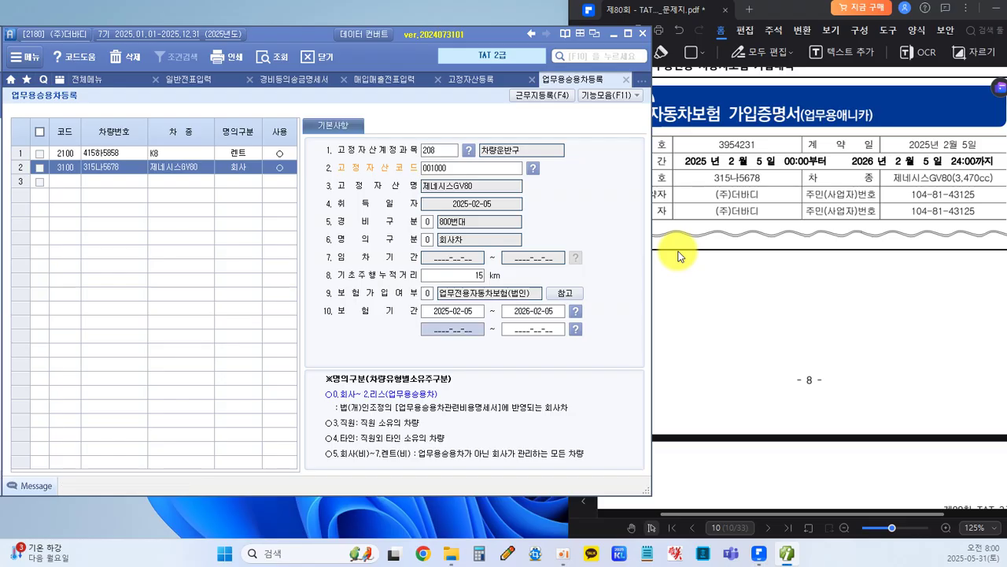
{"action": "left_click", "coordinate": [340, 335]}
Review exercise 3's task 4 on entering the car insurance payment and setting the company car related cost.
{"action": "left_click", "coordinate": [736, 285]}
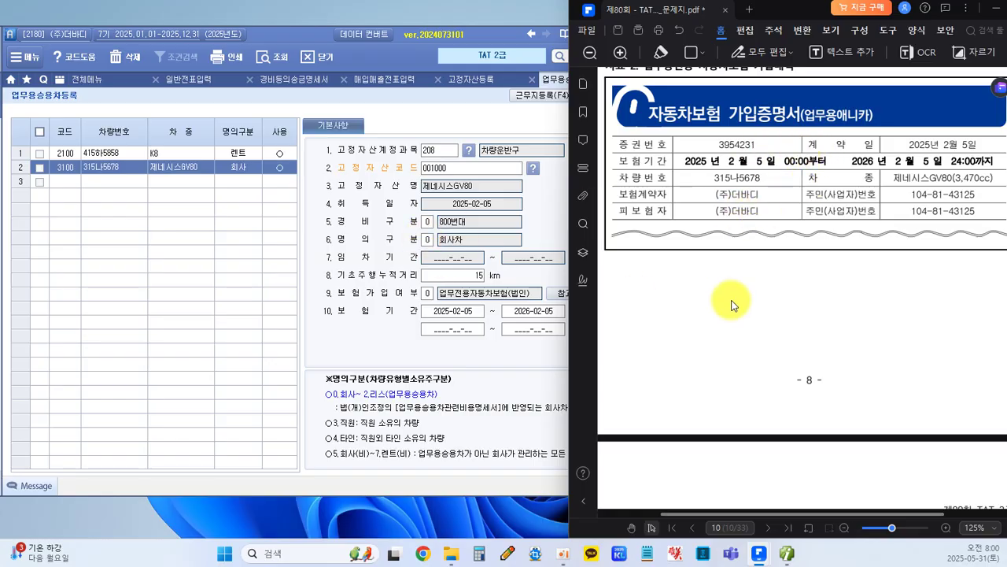
{"action": "scroll", "coordinate": [732, 304], "scroll_direction": "down", "scroll_amount": 10}
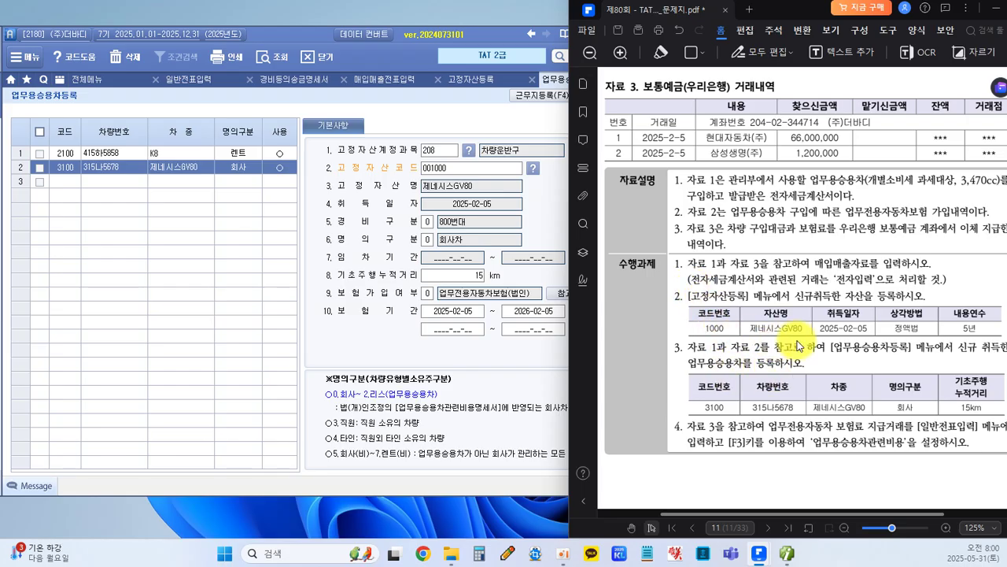
{"action": "scroll", "coordinate": [800, 346], "scroll_direction": "down", "scroll_amount": 1}
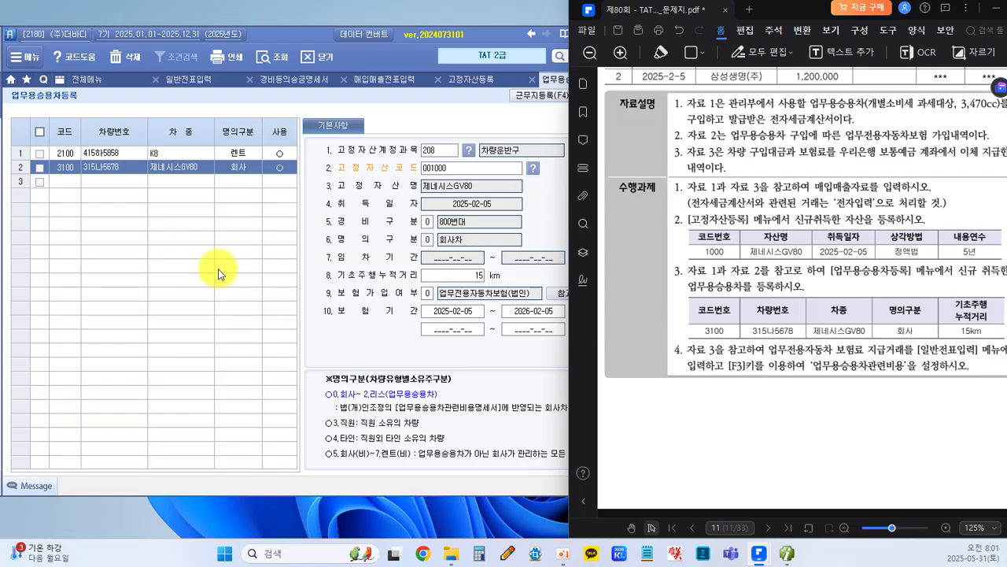
{"action": "left_click", "coordinate": [186, 239]}
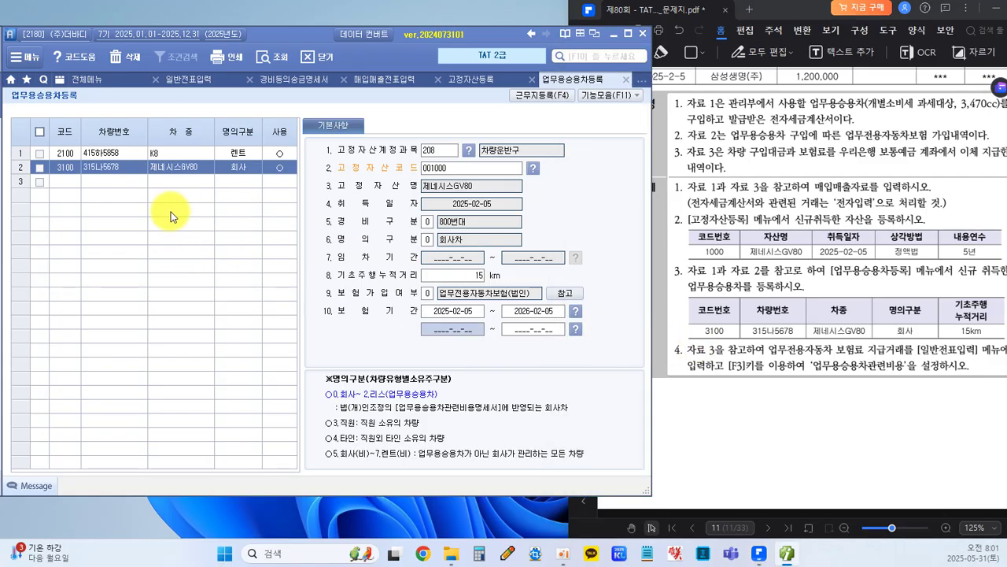
{"action": "left_click", "coordinate": [776, 450]}
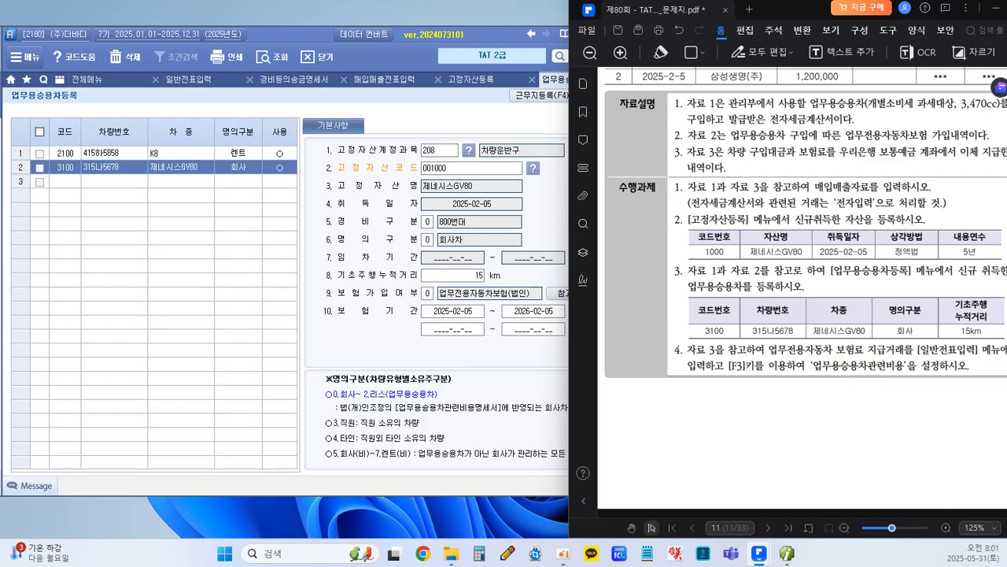
In the February 5 general voucher, link the 보험료 line to company car 3100 제네시스GV80 as a car related cost.
{"action": "left_click", "coordinate": [218, 423]}
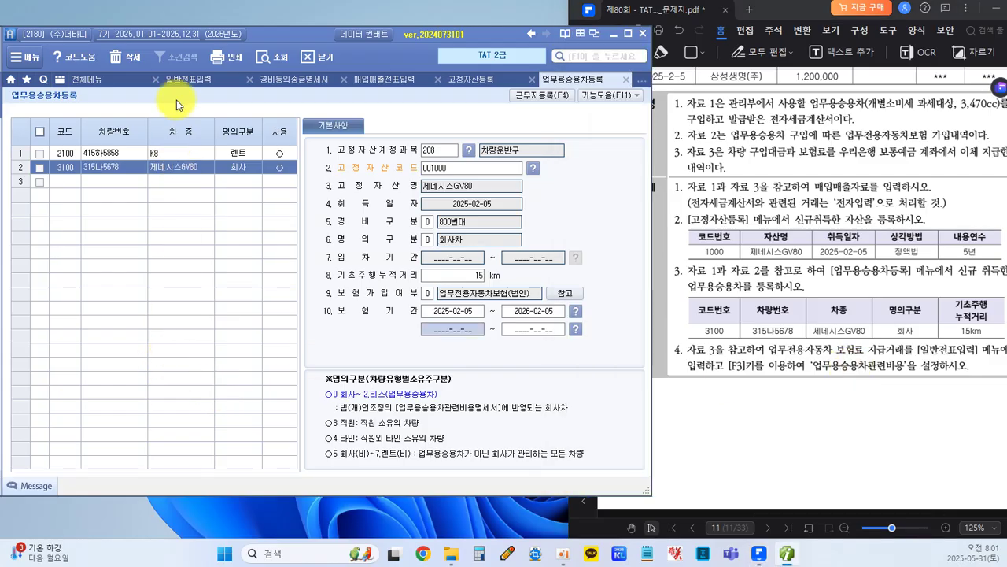
{"action": "left_click", "coordinate": [176, 79]}
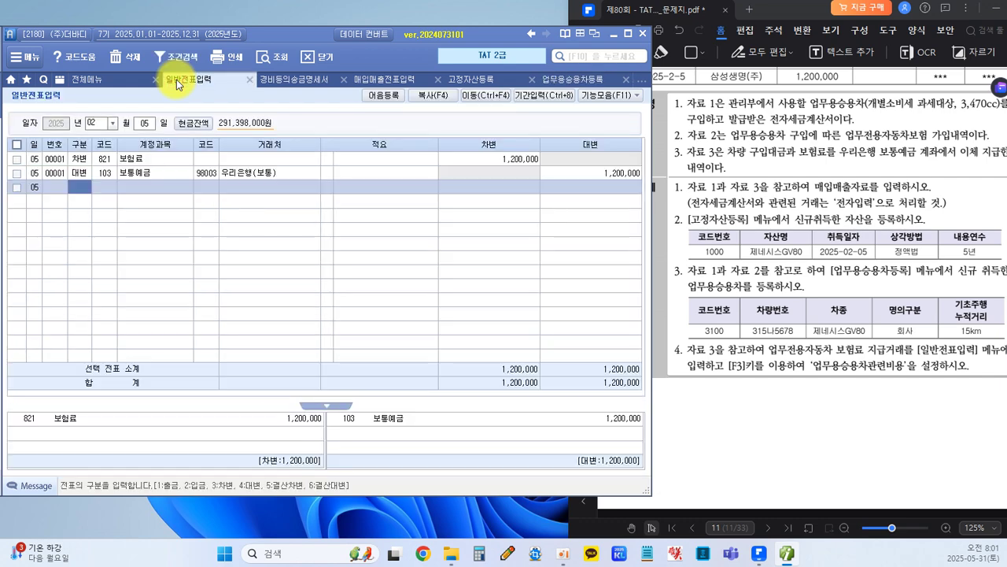
{"action": "left_click", "coordinate": [145, 160]}
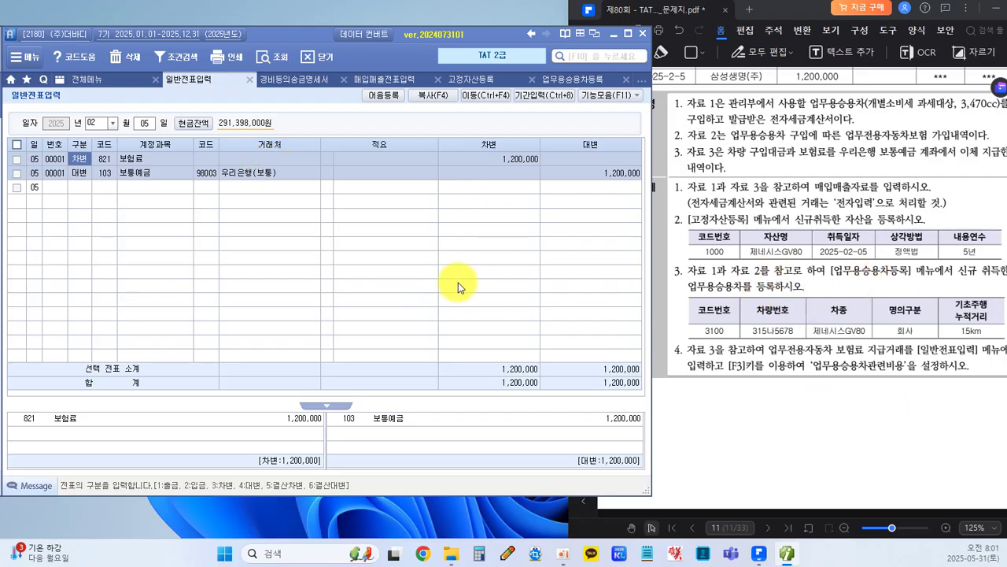
{"action": "key", "text": "F3"}
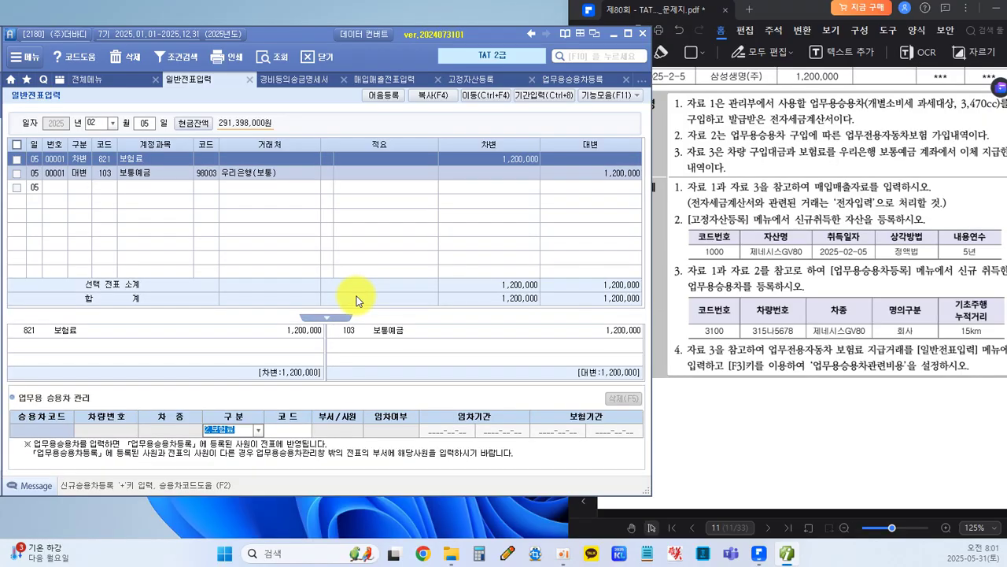
{"action": "double_click", "coordinate": [40, 436]}
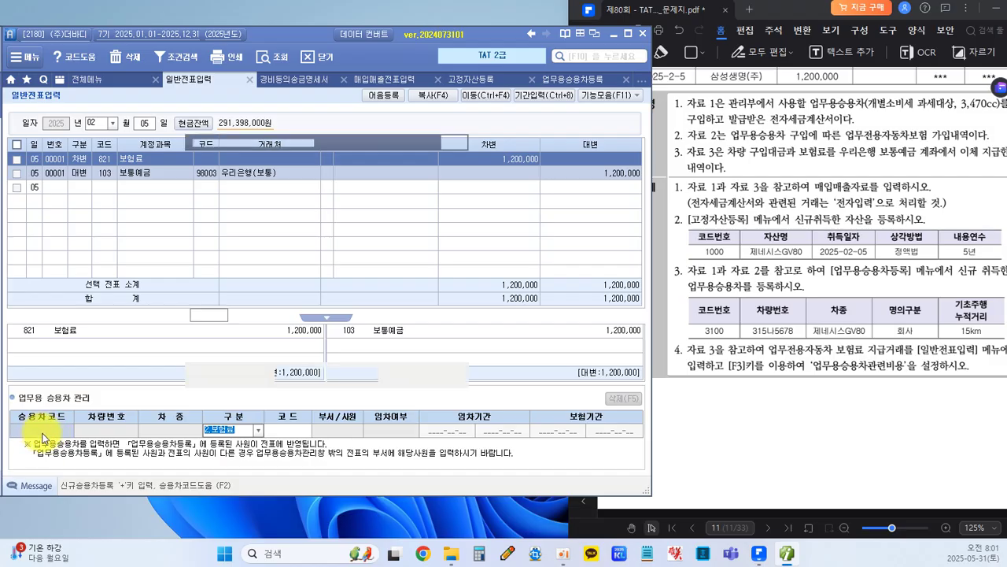
{"action": "left_click", "coordinate": [262, 193]}
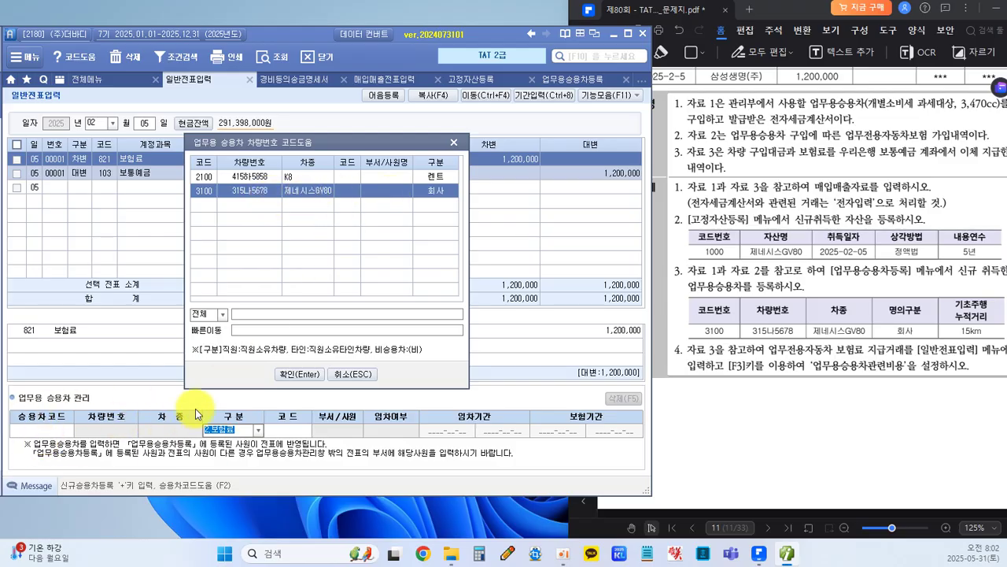
{"action": "left_click", "coordinate": [289, 372]}
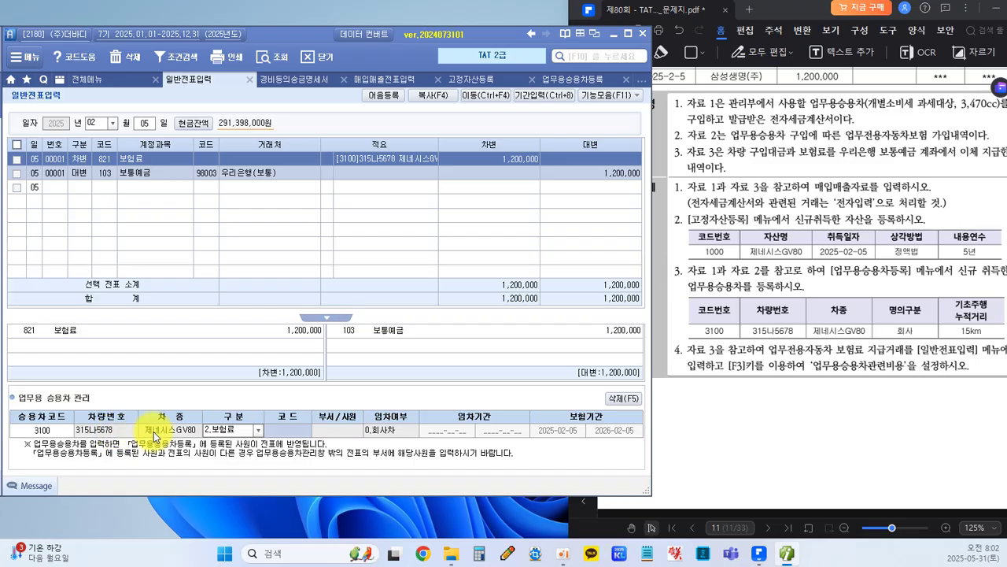
Check the cost category (구분) options for the linked company car, keeping 2.보험료 selected.
{"action": "left_click", "coordinate": [264, 437]}
{"action": "left_click", "coordinate": [262, 432]}
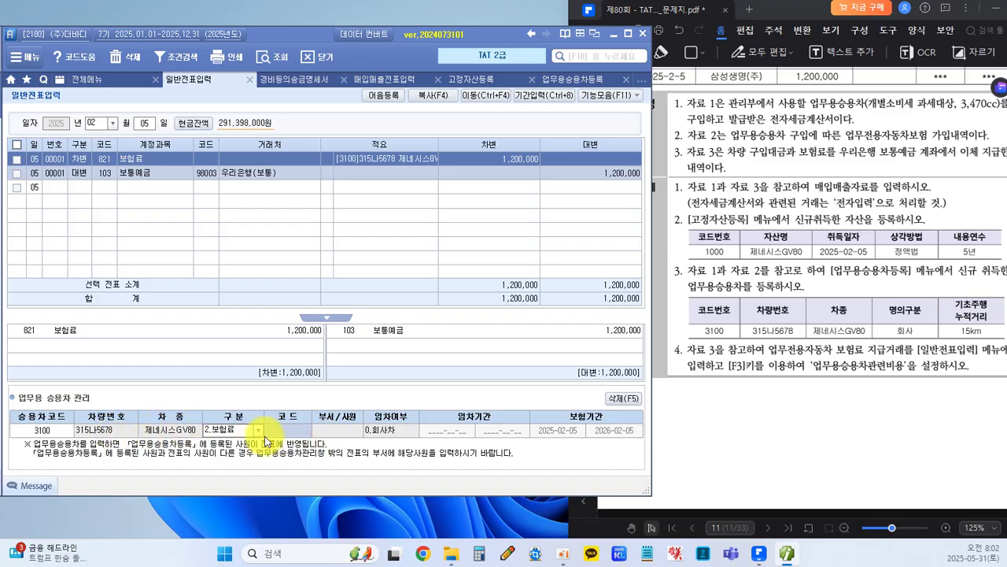
{"action": "left_click", "coordinate": [257, 430]}
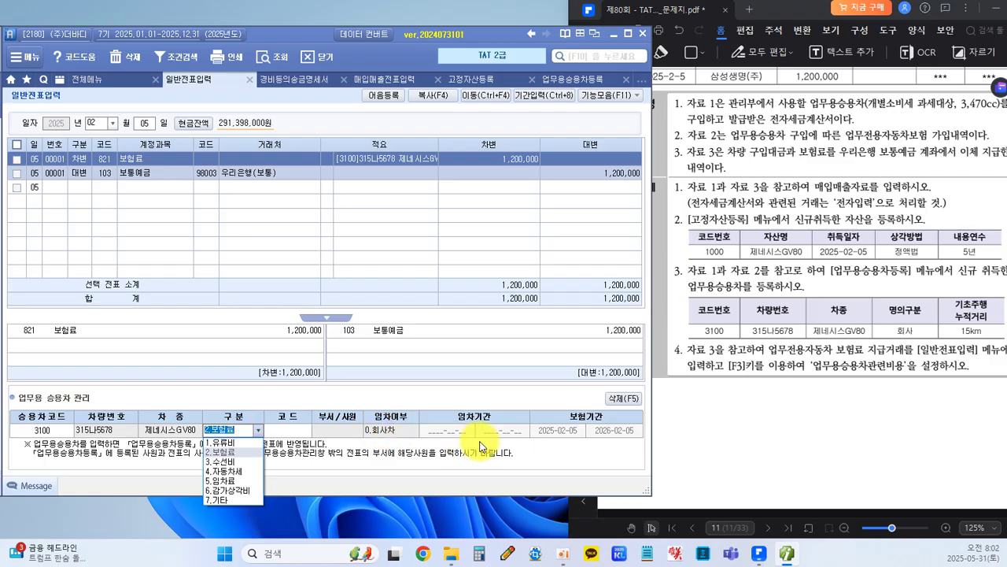
{"action": "left_click", "coordinate": [399, 431]}
{"action": "left_click", "coordinate": [530, 400]}
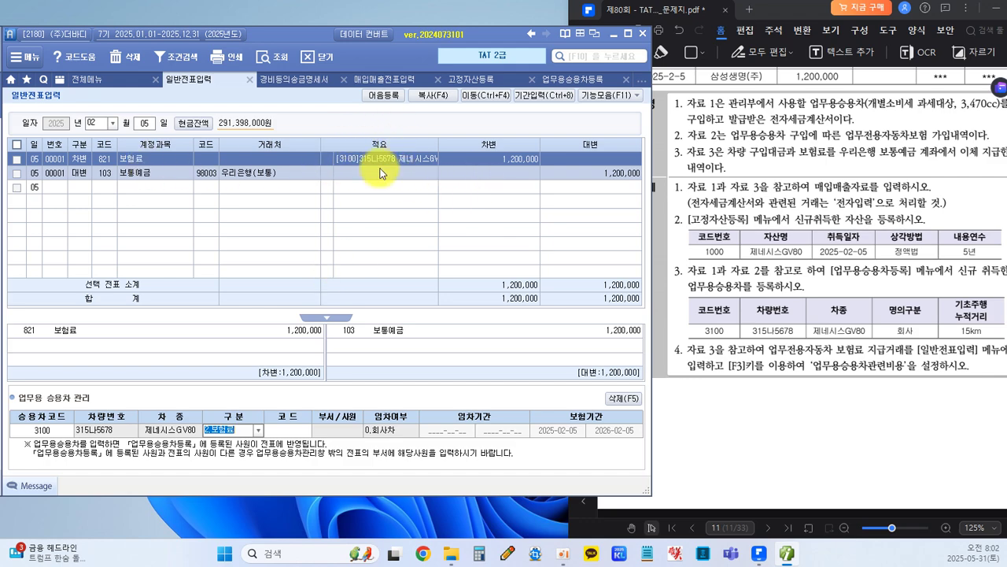
Review exercise 3's tax invoice, car insurance certificate, 우리은행 transactions and task list in the exam PDF.
{"action": "left_click", "coordinate": [764, 417]}
{"action": "scroll", "coordinate": [685, 402], "scroll_direction": "up", "scroll_amount": 3}
{"action": "scroll", "coordinate": [680, 396], "scroll_direction": "up", "scroll_amount": 10}
{"action": "scroll", "coordinate": [679, 388], "scroll_direction": "up", "scroll_amount": 2}
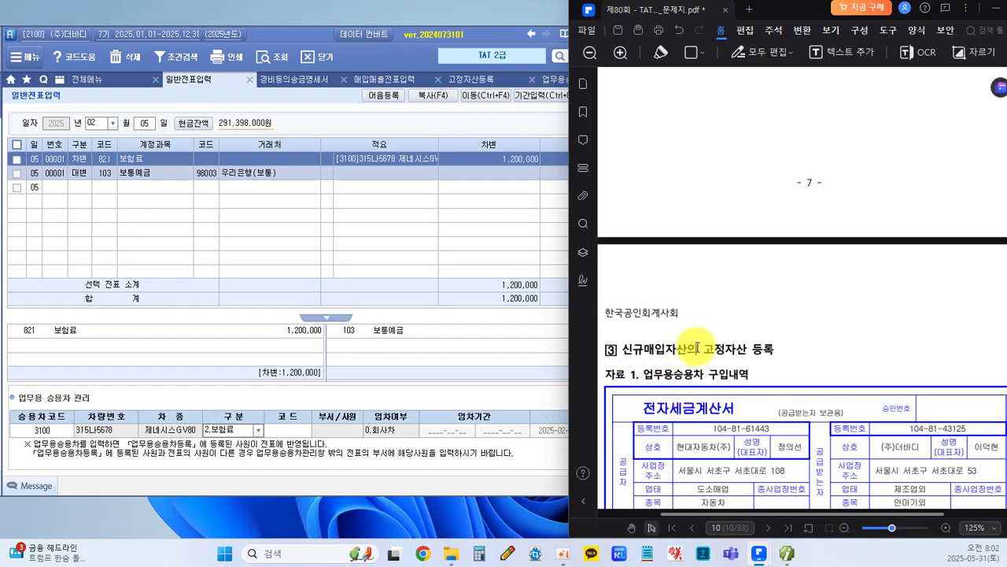
{"action": "scroll", "coordinate": [699, 362], "scroll_direction": "down", "scroll_amount": 5}
{"action": "scroll", "coordinate": [714, 346], "scroll_direction": "down", "scroll_amount": 8}
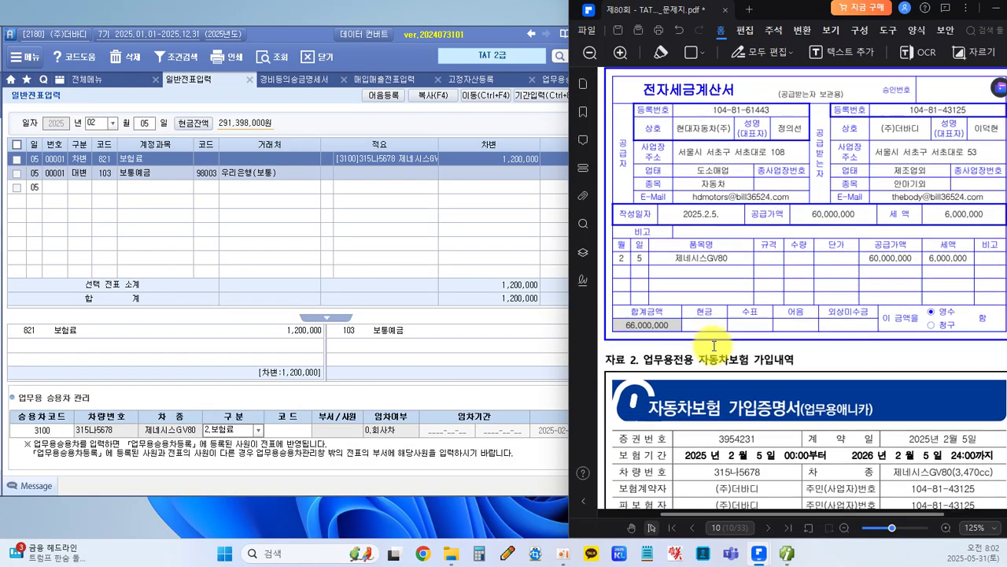
{"action": "scroll", "coordinate": [652, 342], "scroll_direction": "up", "scroll_amount": 2}
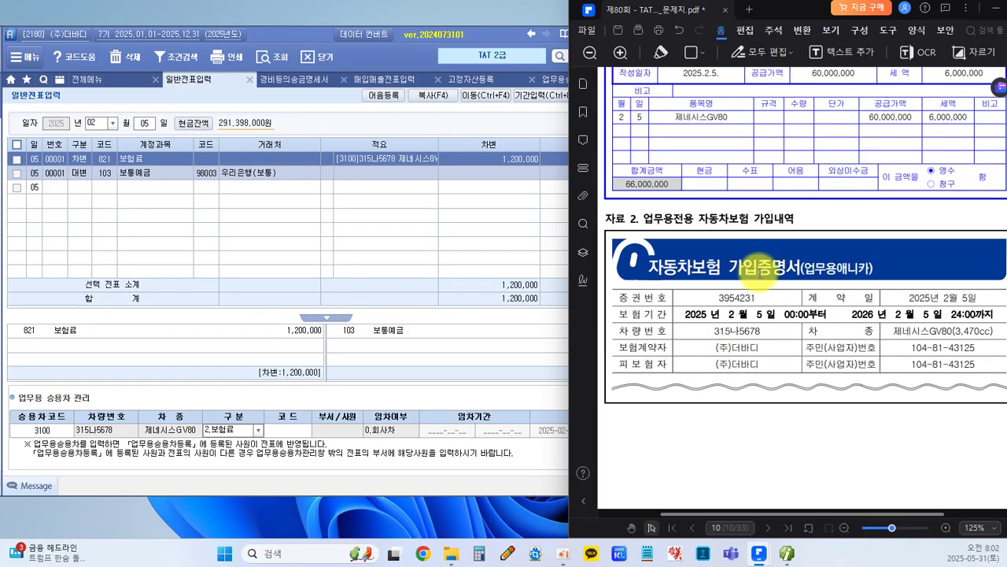
{"action": "scroll", "coordinate": [731, 353], "scroll_direction": "down", "scroll_amount": 5}
{"action": "scroll", "coordinate": [740, 333], "scroll_direction": "down", "scroll_amount": 4}
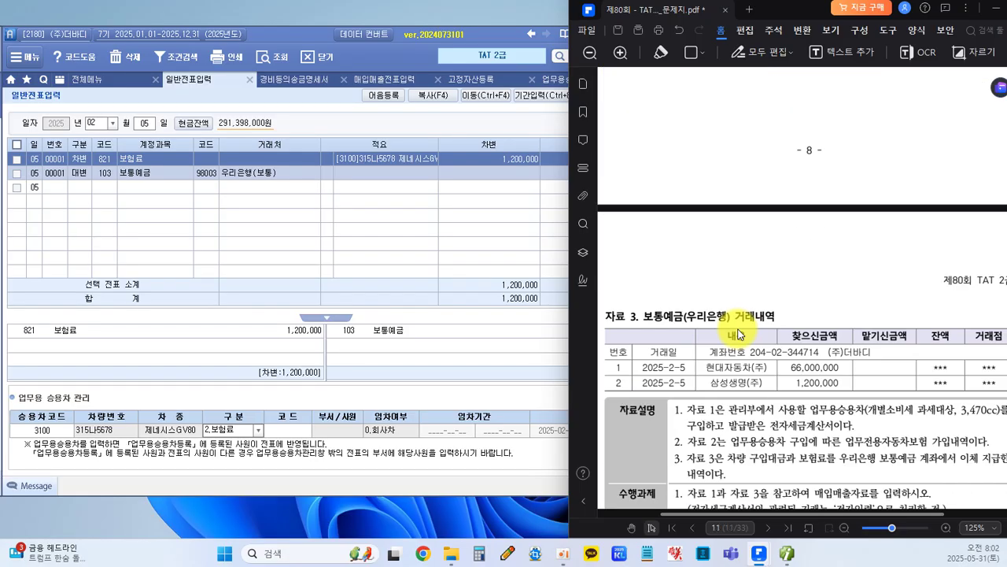
{"action": "scroll", "coordinate": [732, 331], "scroll_direction": "down", "scroll_amount": 6}
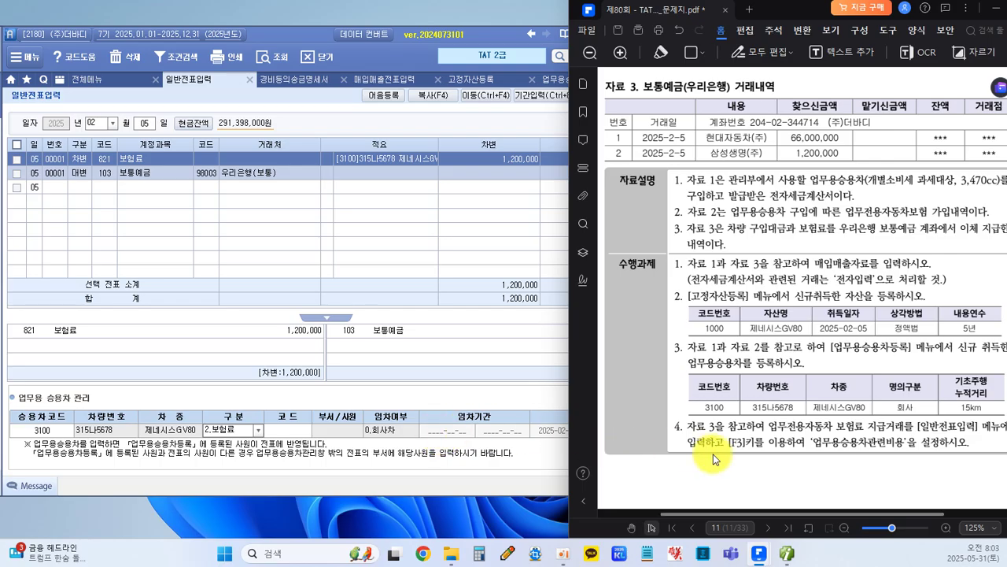
Look back through the 실무수행 1 exercises in the exam PDF, up to the 거래자료입력 heading.
{"action": "scroll", "coordinate": [713, 454], "scroll_direction": "down", "scroll_amount": 5}
{"action": "scroll", "coordinate": [714, 451], "scroll_direction": "down", "scroll_amount": 3}
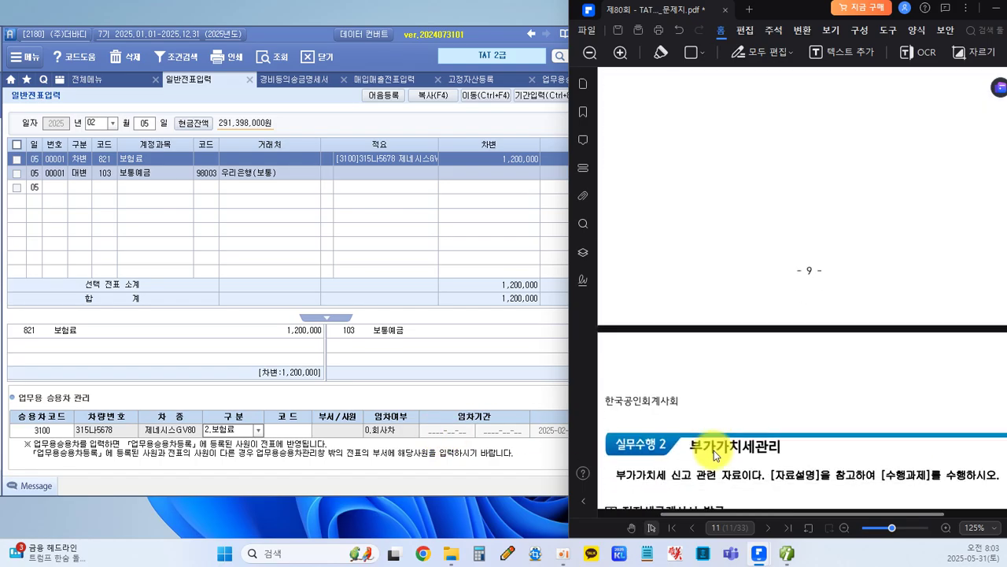
{"action": "scroll", "coordinate": [714, 451], "scroll_direction": "up", "scroll_amount": 3}
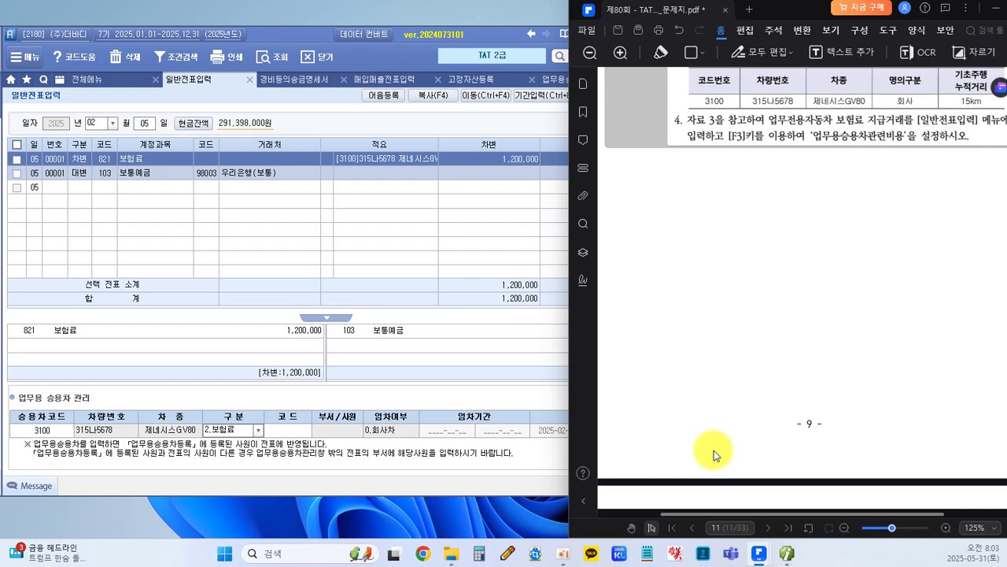
{"action": "scroll", "coordinate": [714, 450], "scroll_direction": "down", "scroll_amount": 2}
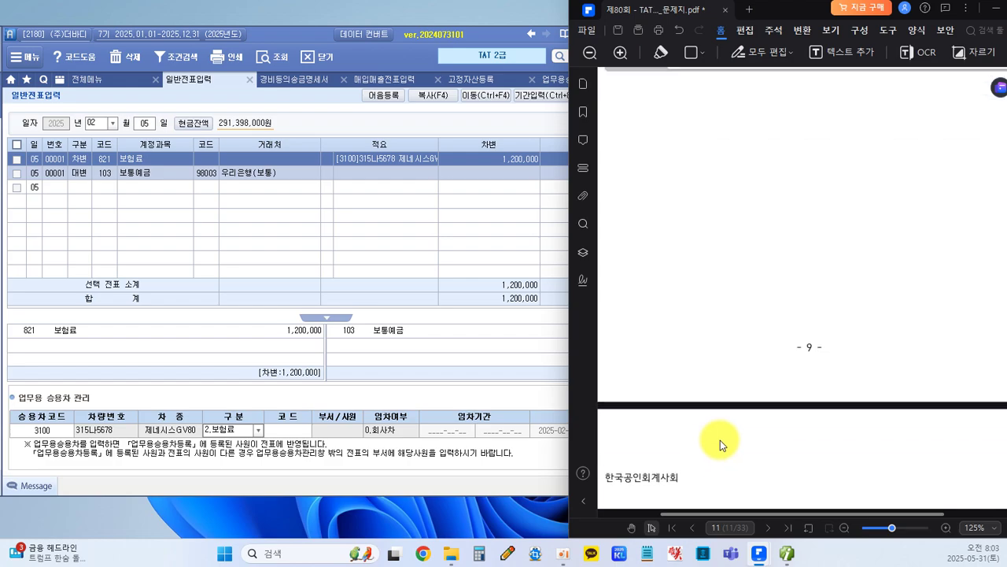
{"action": "scroll", "coordinate": [717, 441], "scroll_direction": "up", "scroll_amount": 5}
{"action": "scroll", "coordinate": [715, 433], "scroll_direction": "up", "scroll_amount": 15}
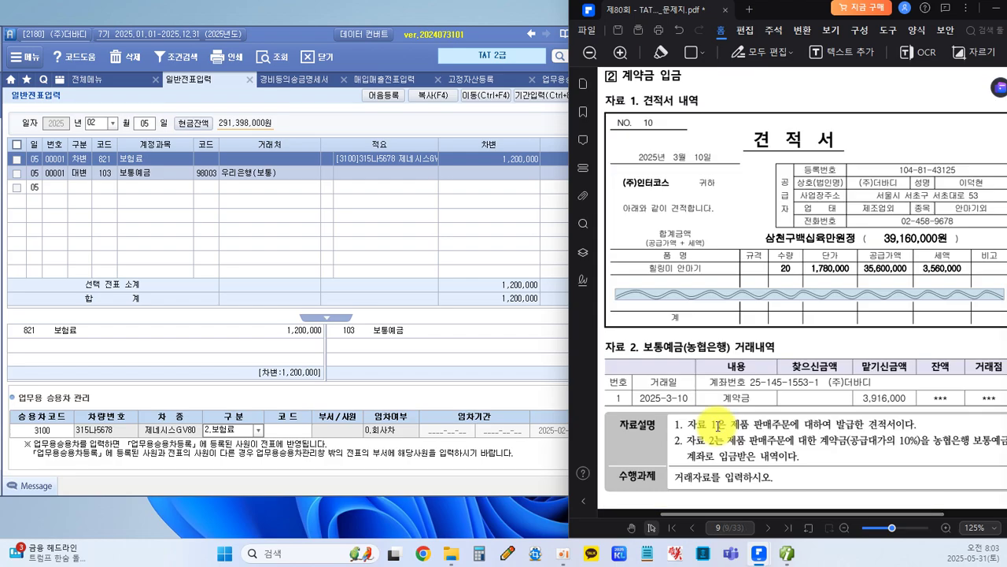
{"action": "scroll", "coordinate": [718, 426], "scroll_direction": "up", "scroll_amount": 6}
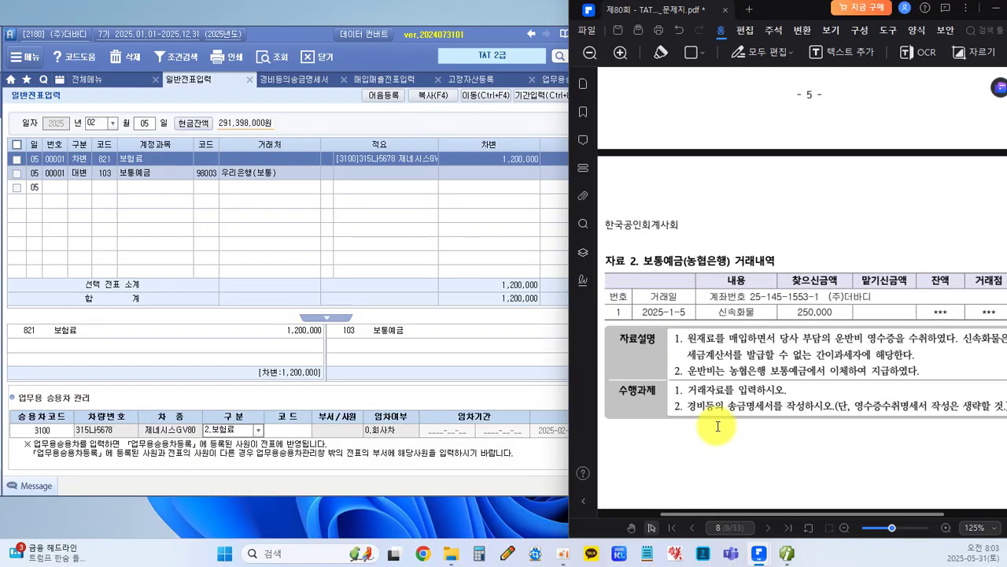
{"action": "scroll", "coordinate": [716, 425], "scroll_direction": "up", "scroll_amount": 8}
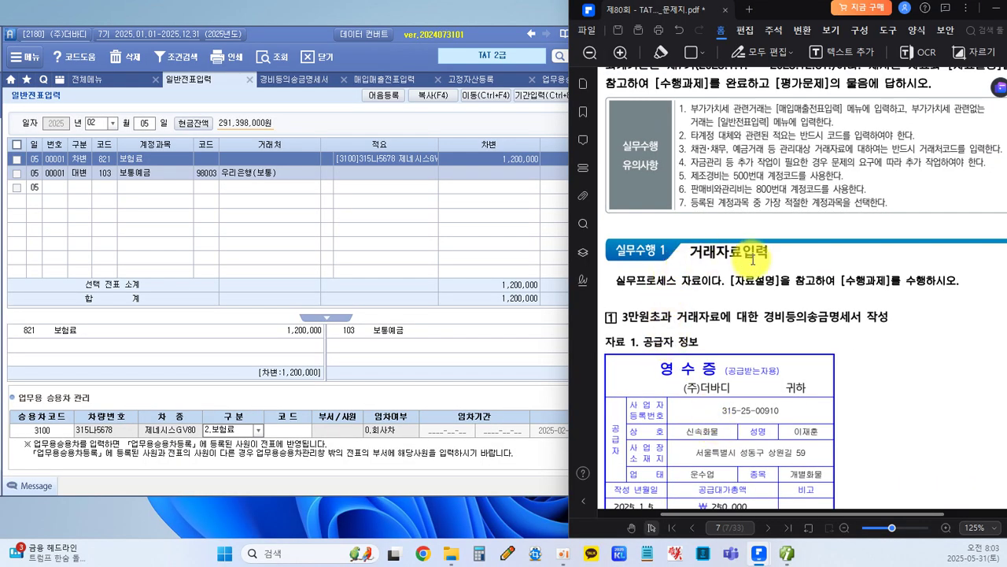
Go to 실무수행 2 부가가치세관리 in the exam PDF and view exercise 1 on 전자세금계산서 발급.
{"action": "scroll", "coordinate": [709, 360], "scroll_direction": "down", "scroll_amount": 10}
{"action": "scroll", "coordinate": [711, 362], "scroll_direction": "down", "scroll_amount": 15}
{"action": "scroll", "coordinate": [711, 363], "scroll_direction": "down", "scroll_amount": 15}
{"action": "scroll", "coordinate": [711, 363], "scroll_direction": "down", "scroll_amount": 15}
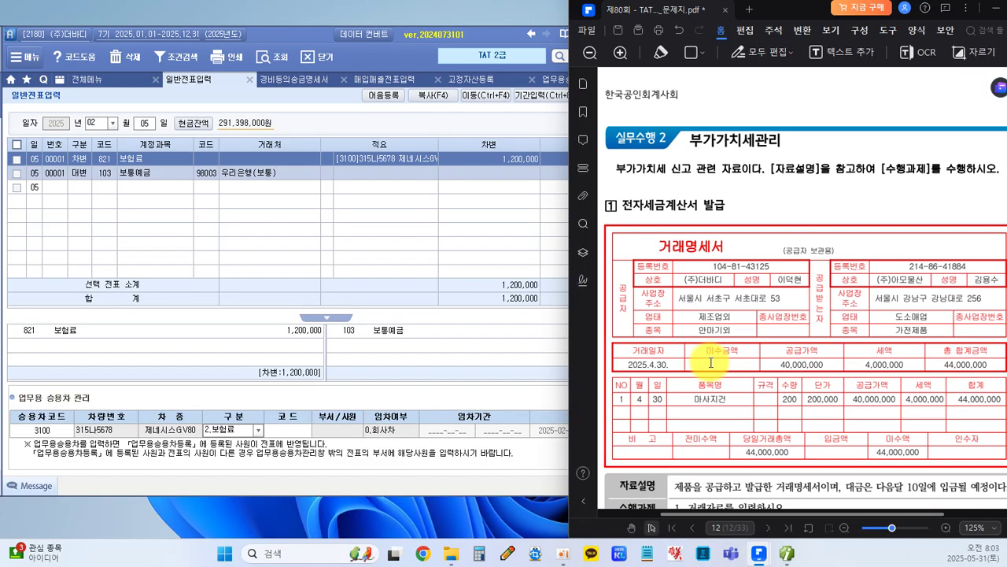